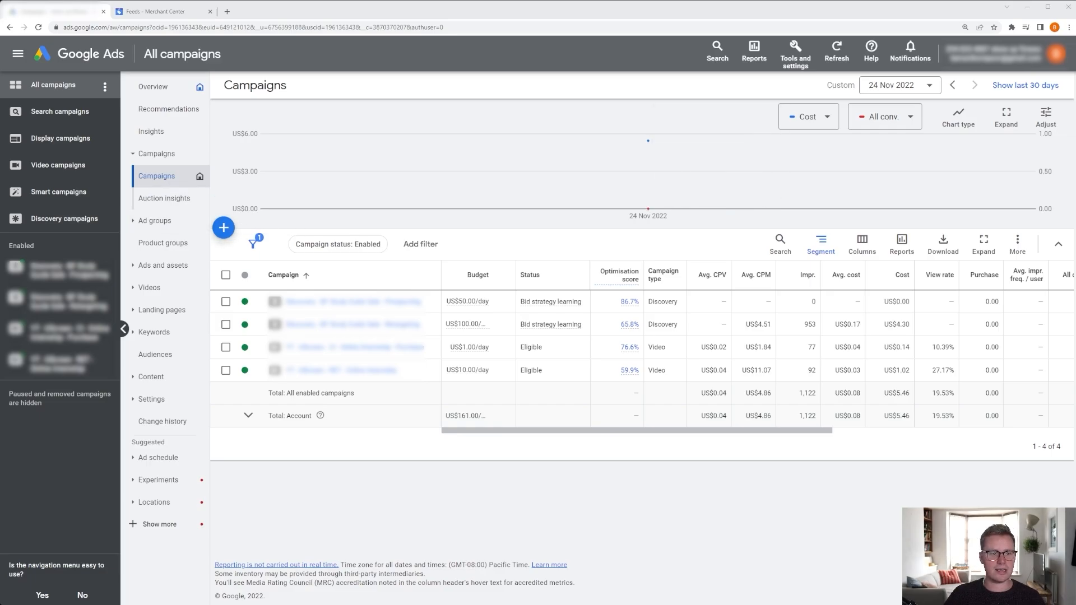
Start a new campaign with the Sales objective.
left_click(223, 227)
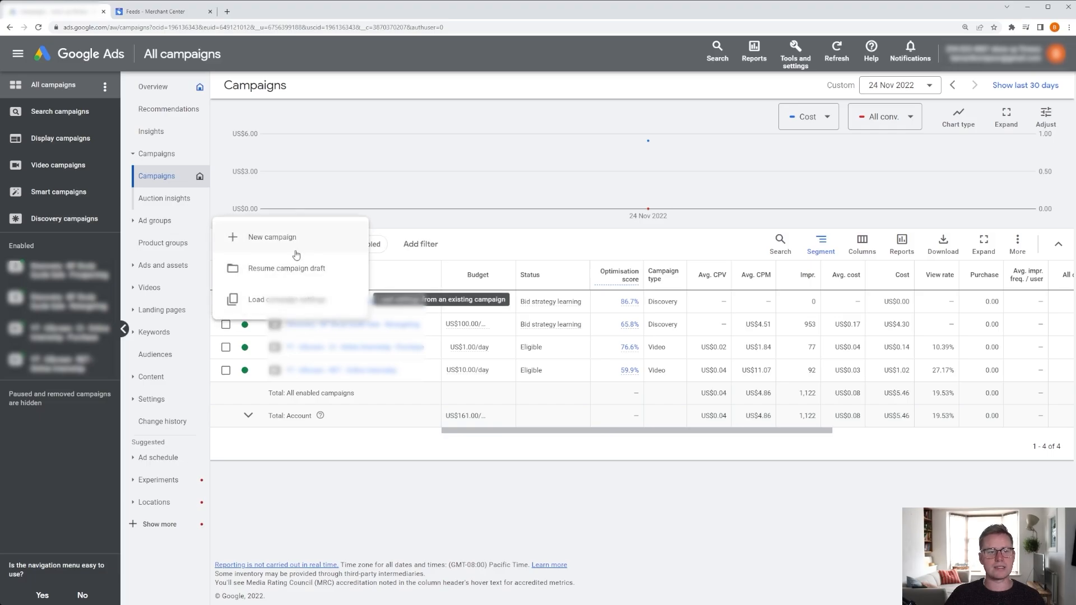
left_click(264, 241)
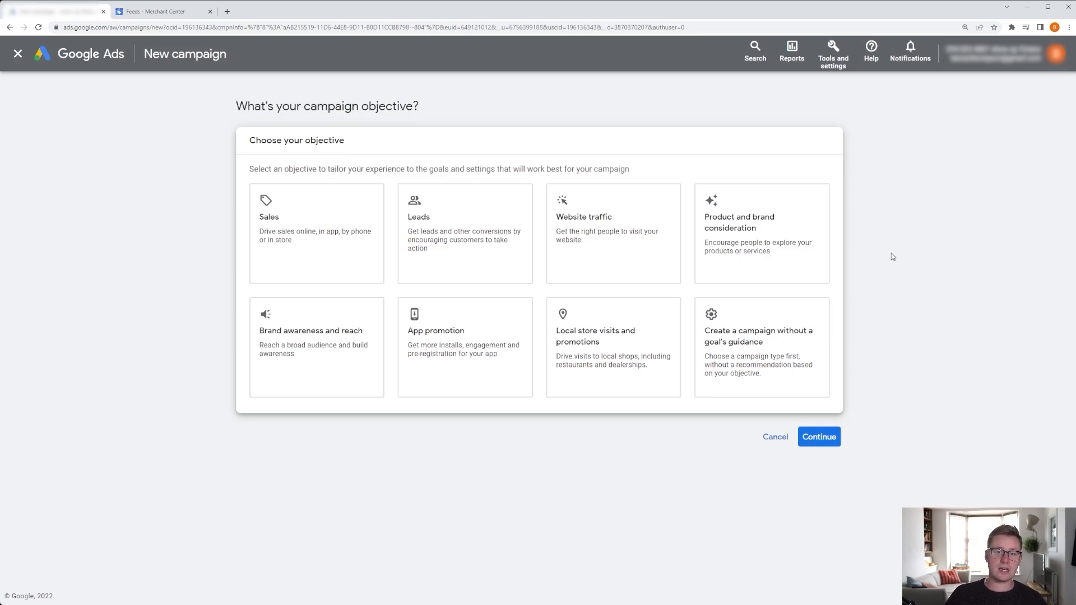
left_click(311, 232)
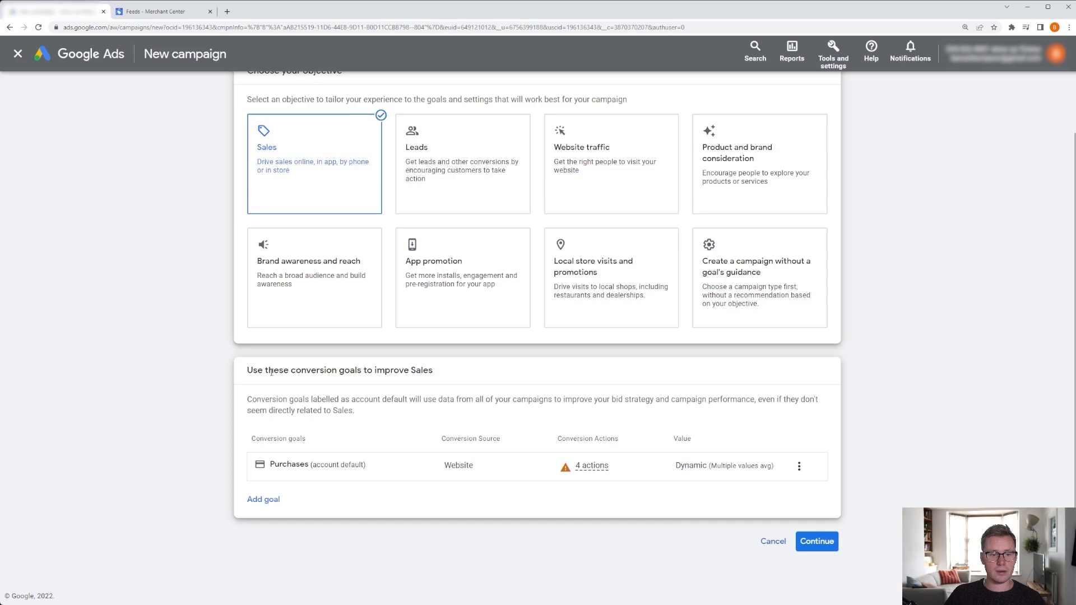
Add the Uscreen - Checkout Metrics conversion goal to the campaign.
left_click_drag(269, 370, 362, 371)
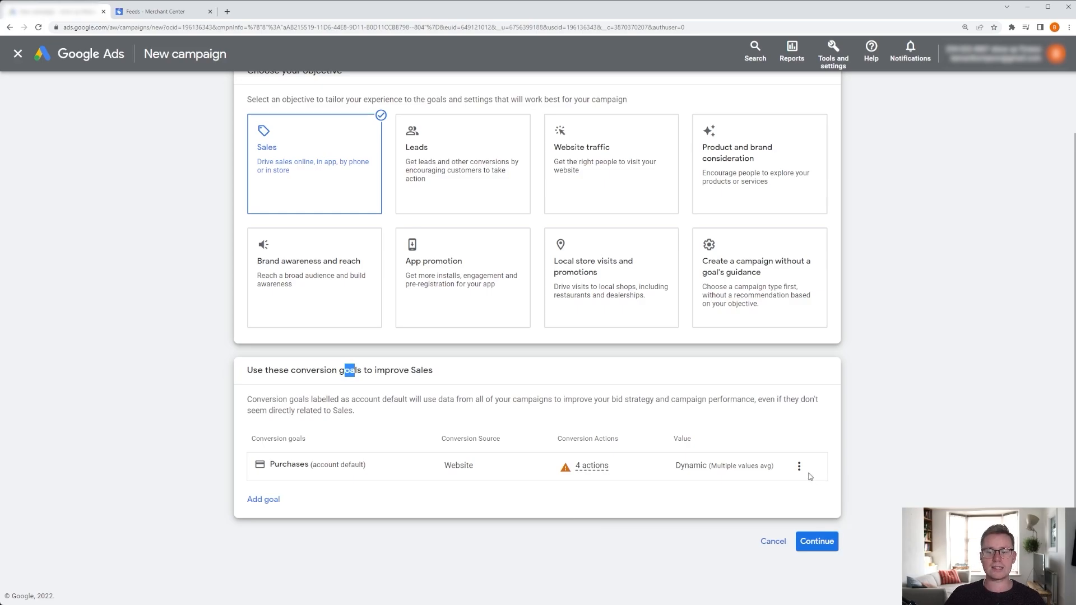
left_click(274, 508)
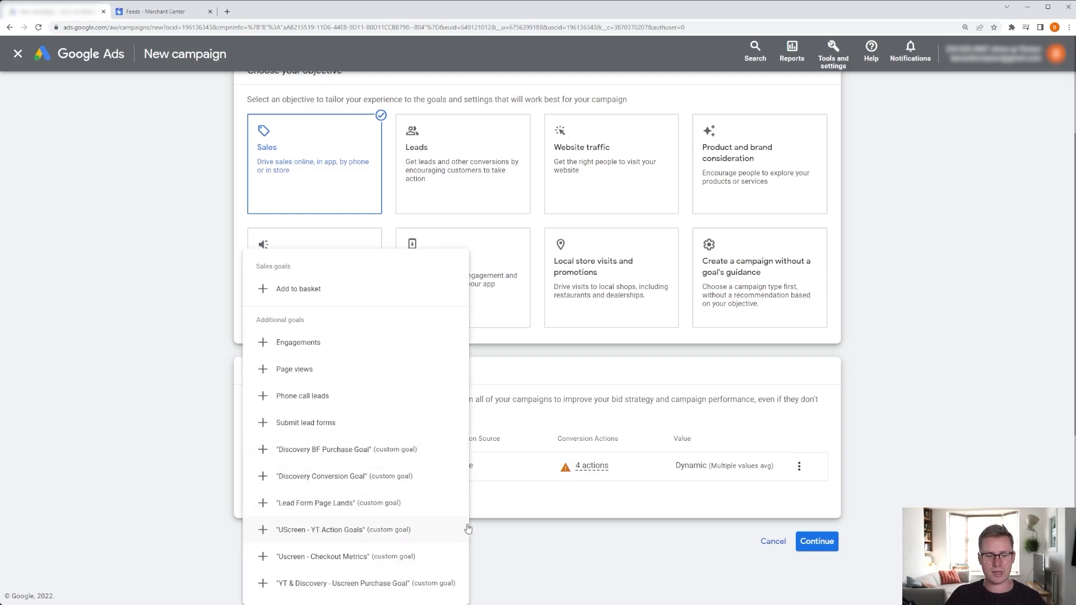
left_click(317, 555)
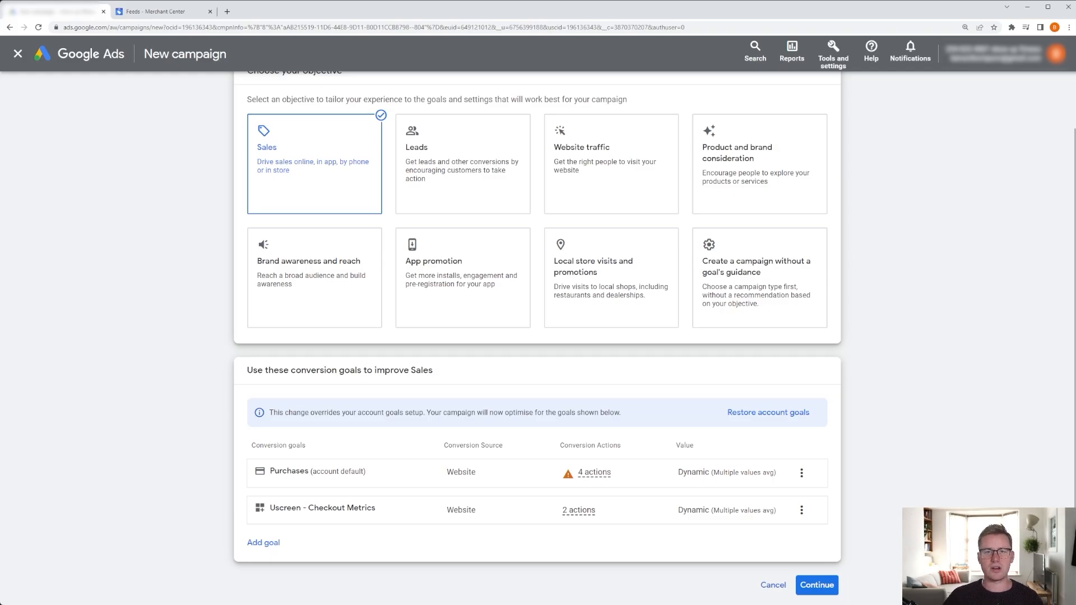
Remove the Purchases goal from the campaign's conversion goals.
left_click(802, 473)
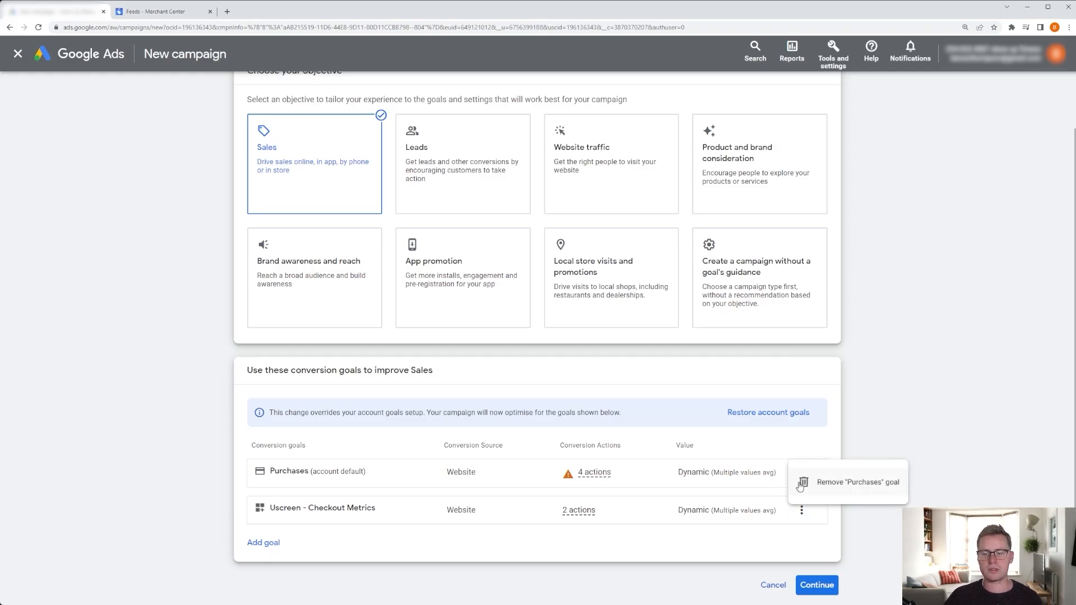
left_click(828, 483)
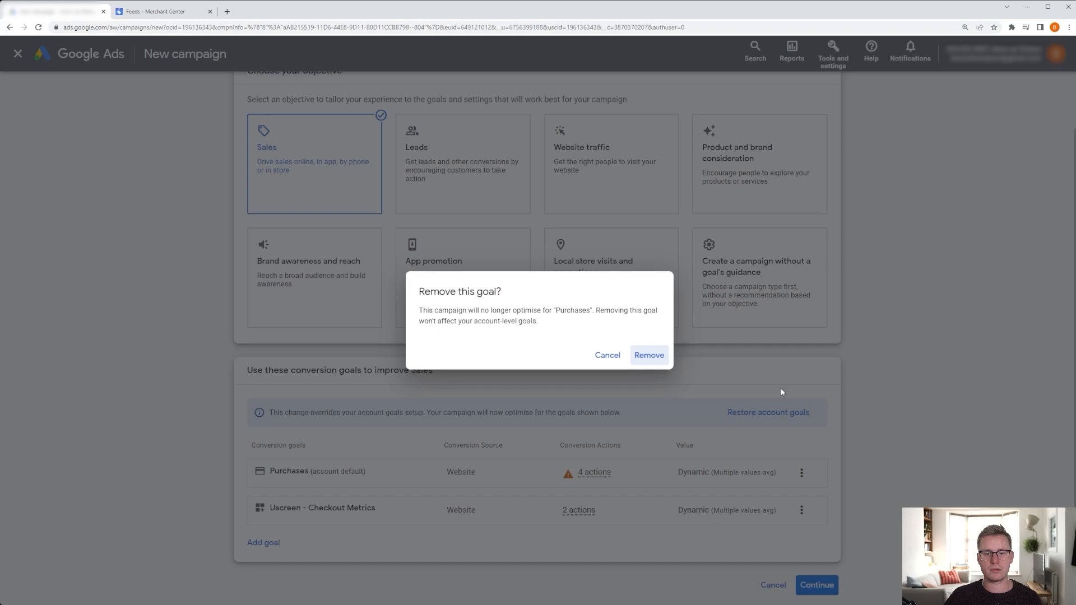
left_click(650, 356)
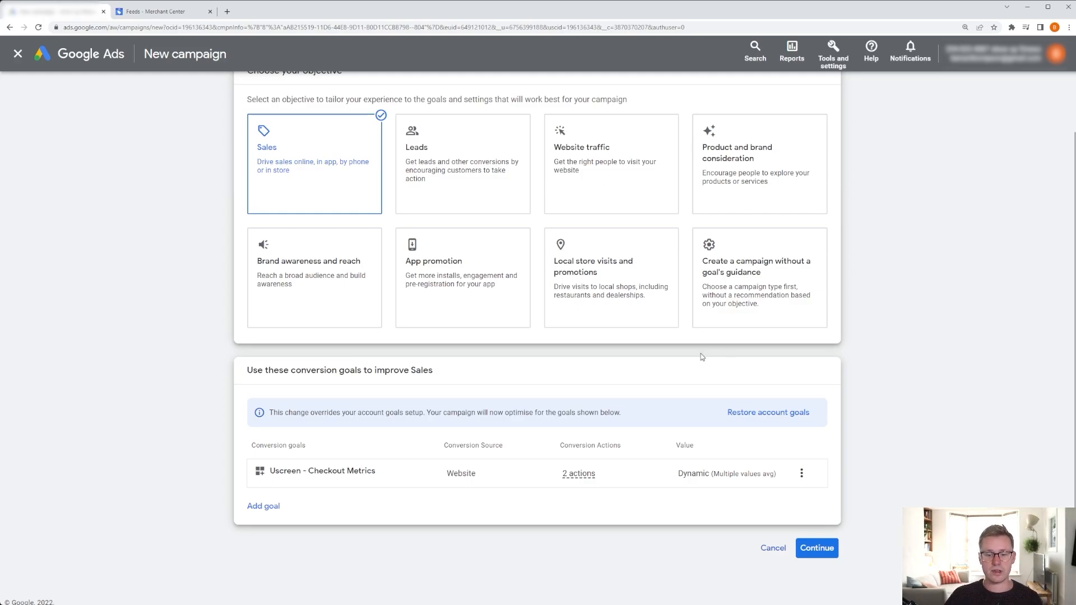
Continue to the campaign types and choose Search.
mouse_move(577, 476)
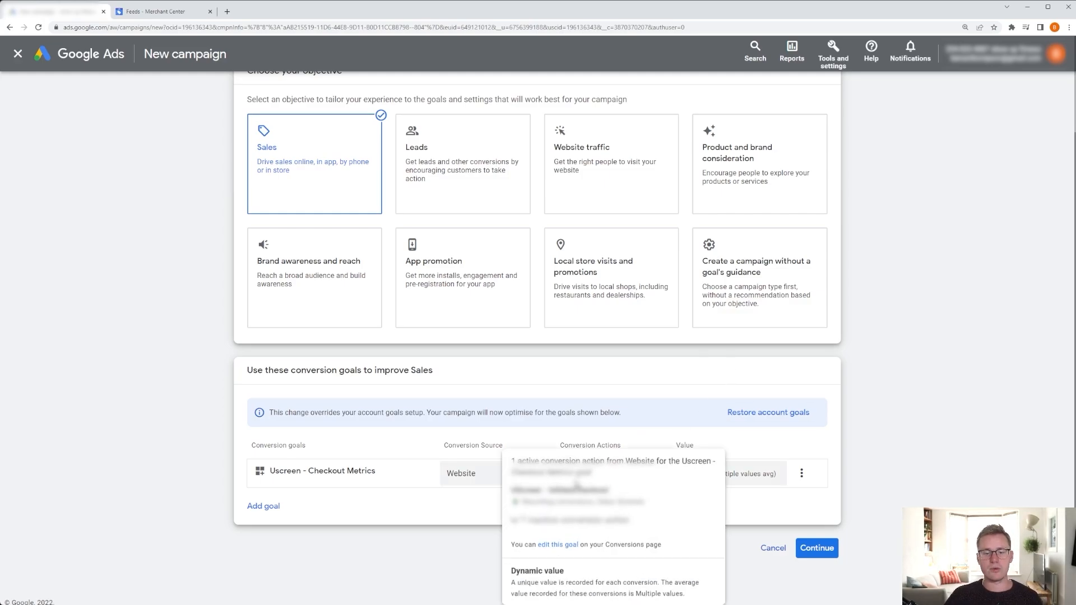
left_click(522, 521)
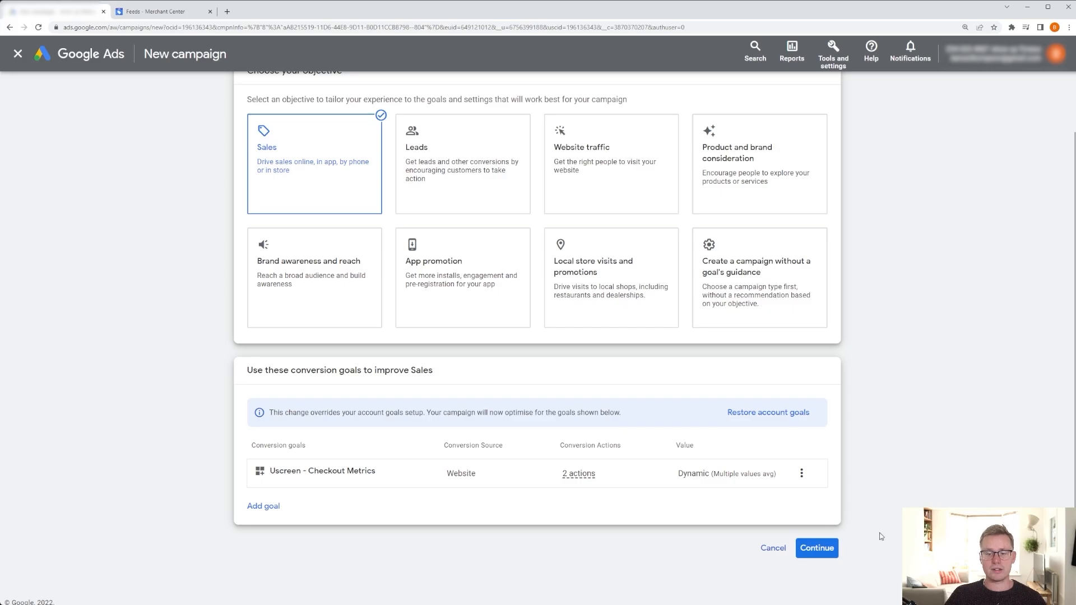
left_click(821, 549)
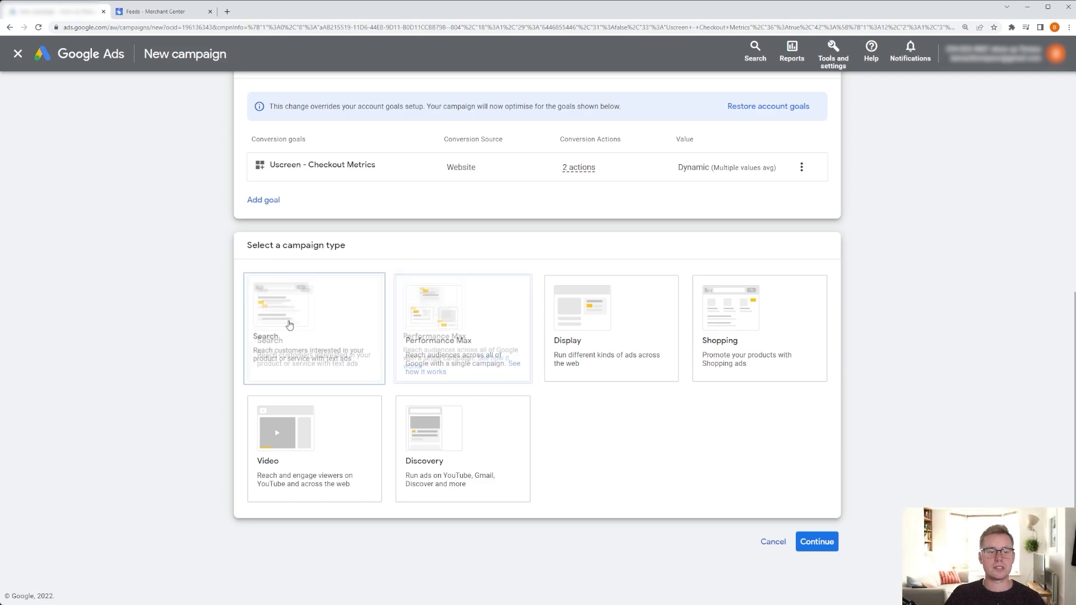
left_click(328, 347)
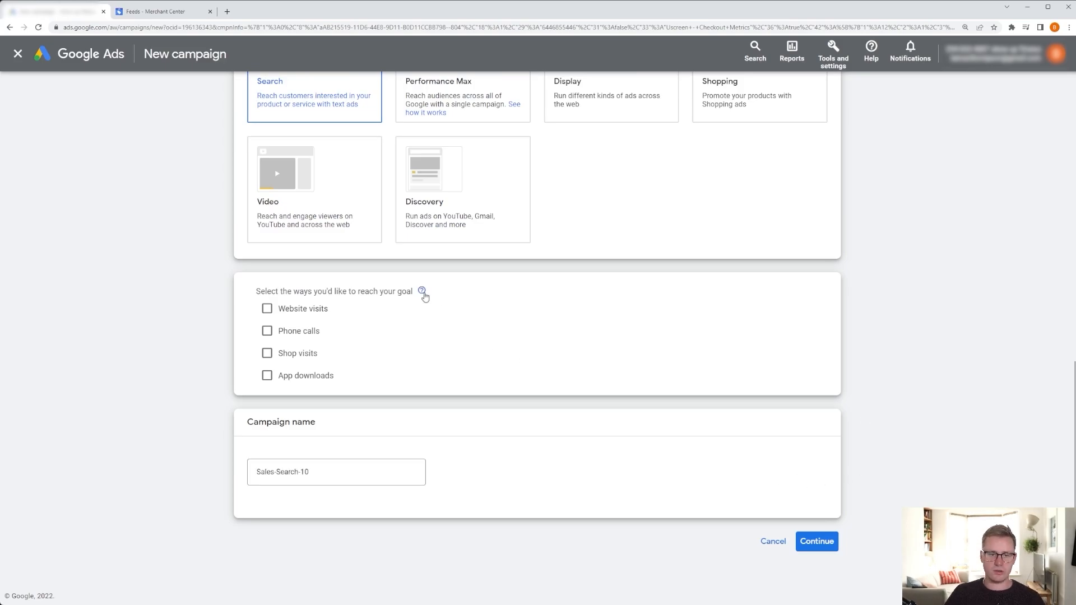
Tick Website visits as a way to reach the goal and enter the business's website URL.
mouse_move(422, 293)
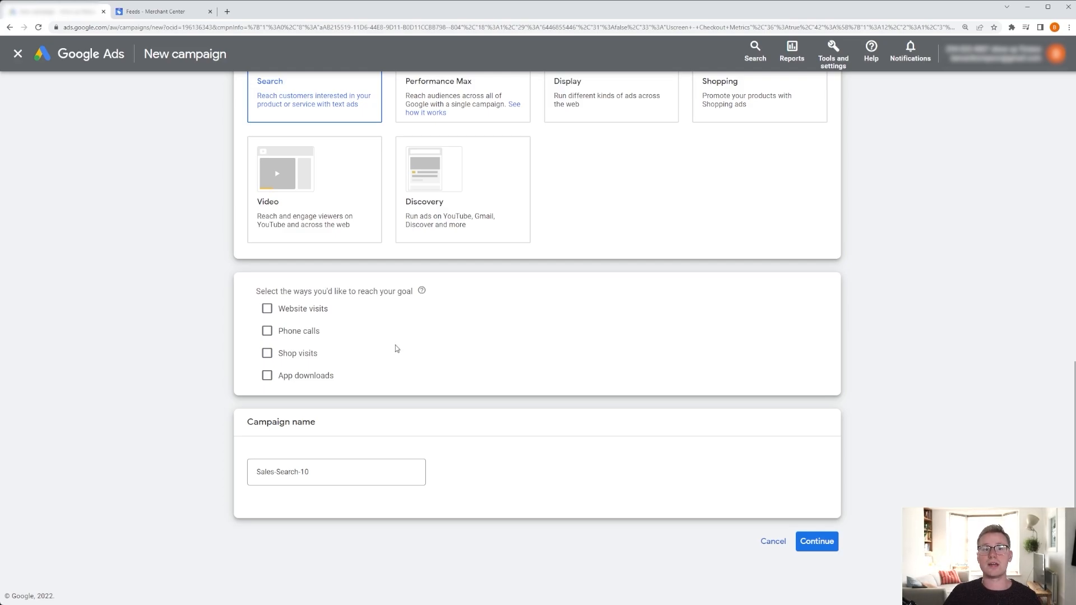
left_click(267, 309)
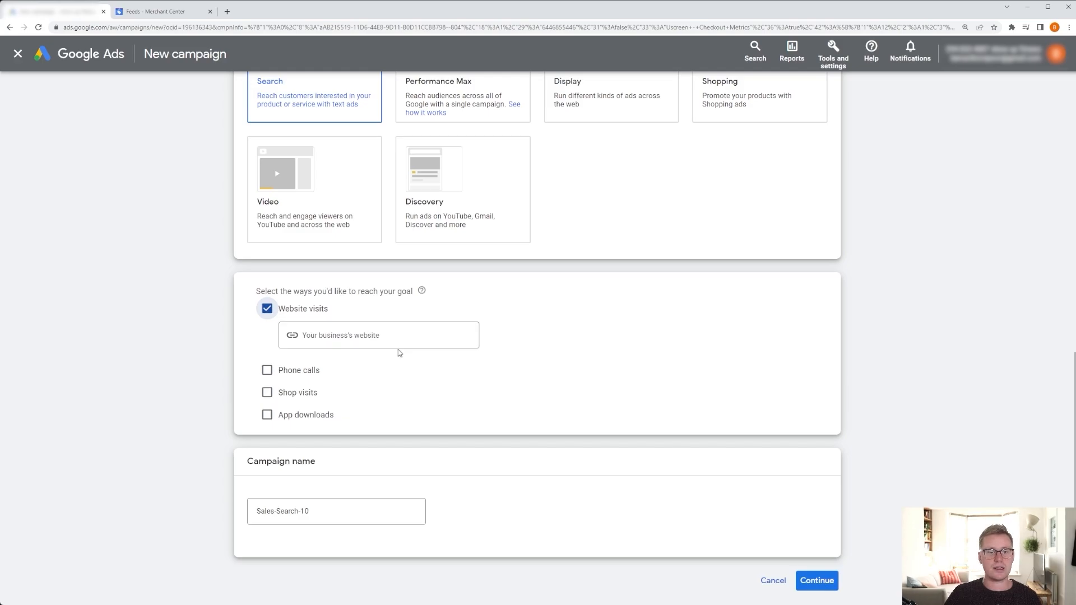
left_click(382, 345)
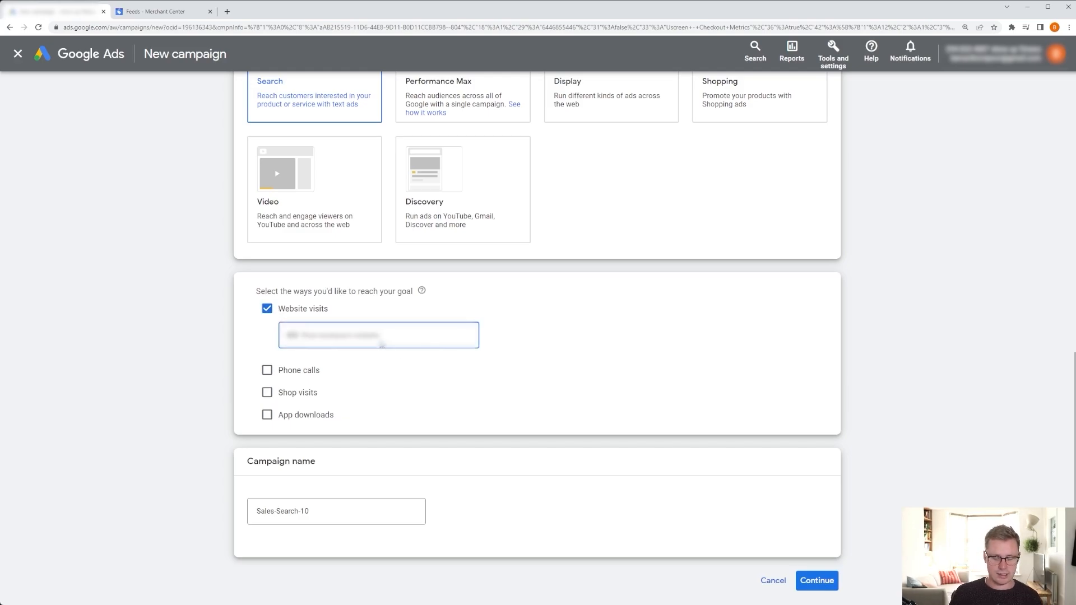
type("uscreen.tv")
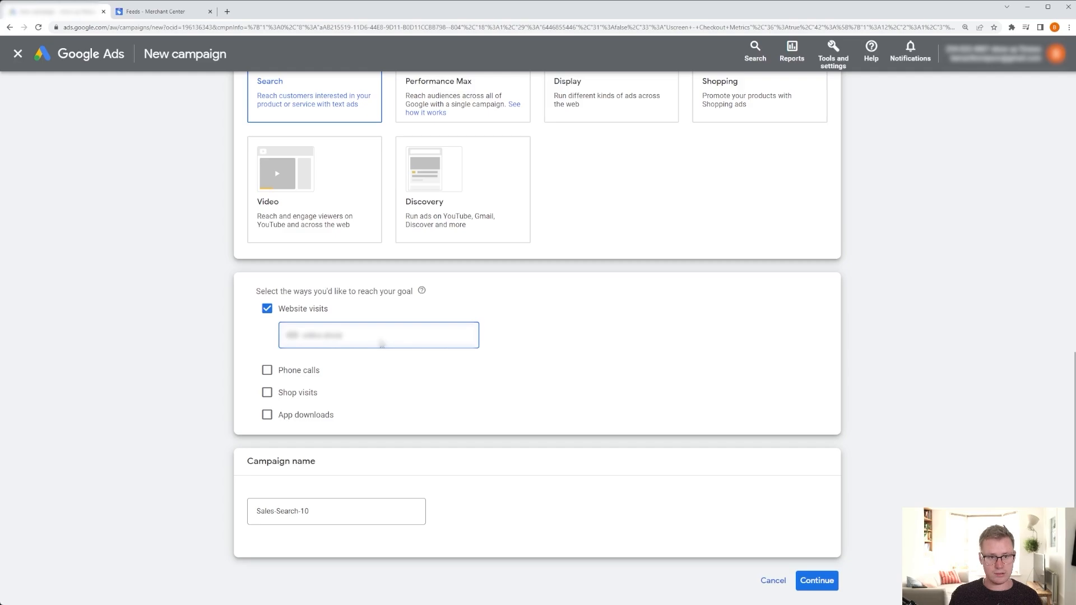
Clear the default campaign name.
scroll(381, 344, "down", 1)
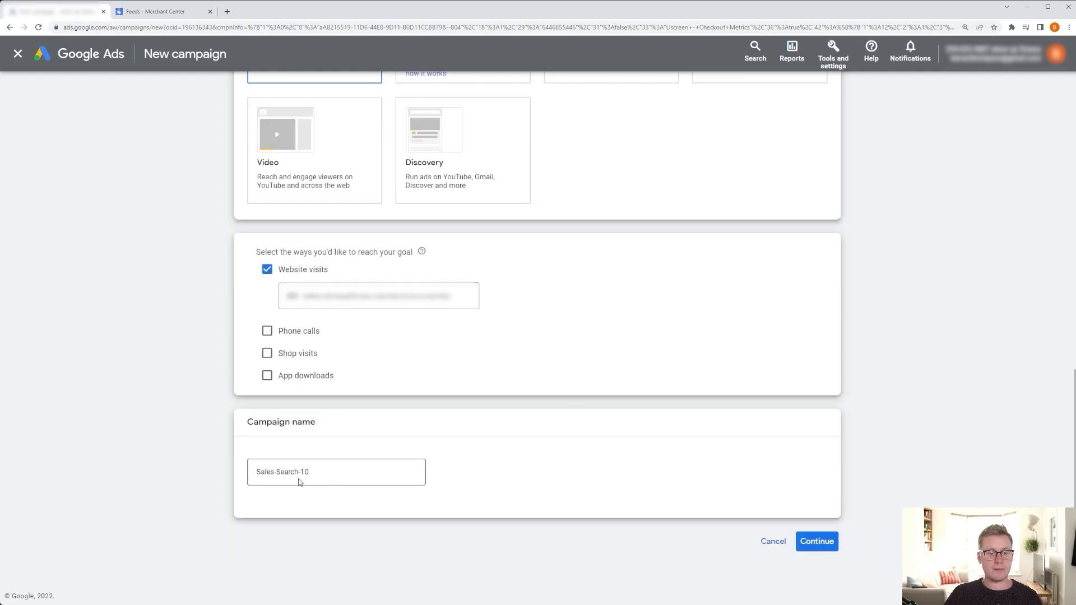
triple_click(281, 472)
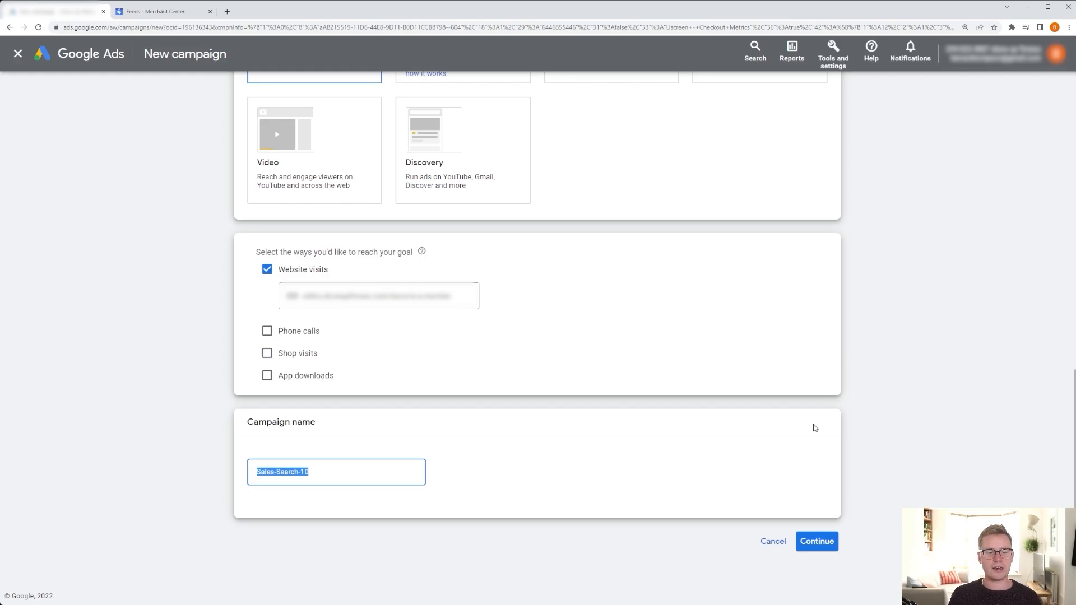
key("BackSpace")
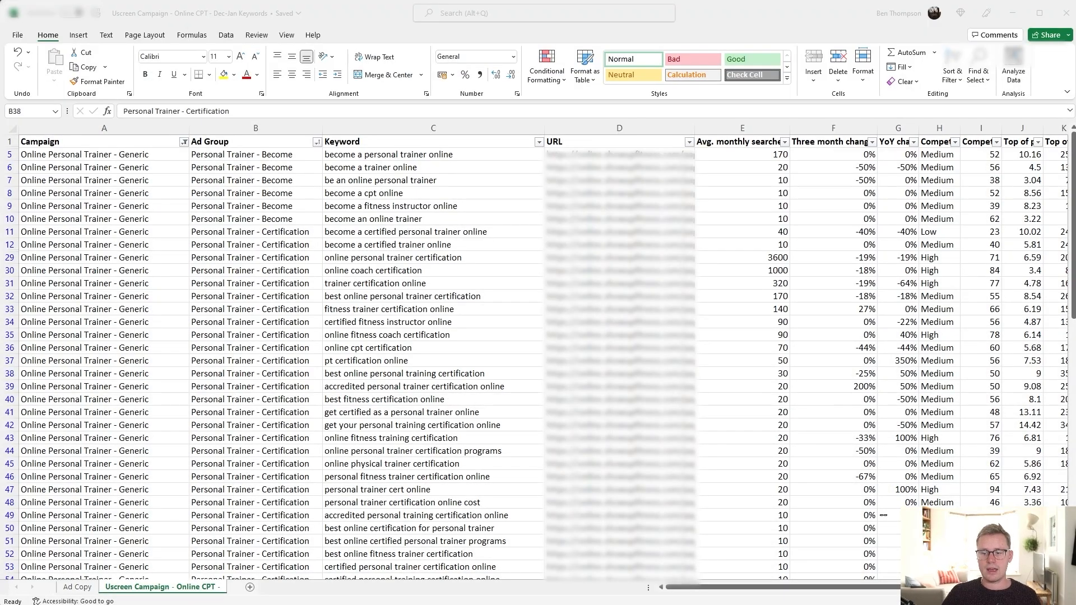
Switch to the Excel keyword sheet and copy the campaign name Online Personal Trainer - Generic.
left_click_drag(67, 160, 125, 415)
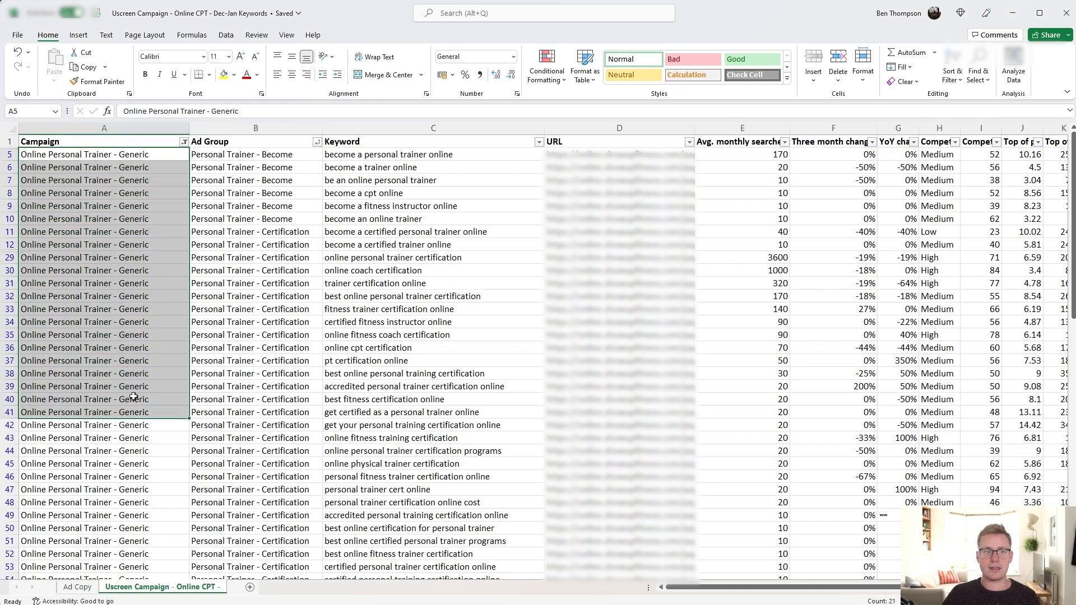
left_click(129, 203)
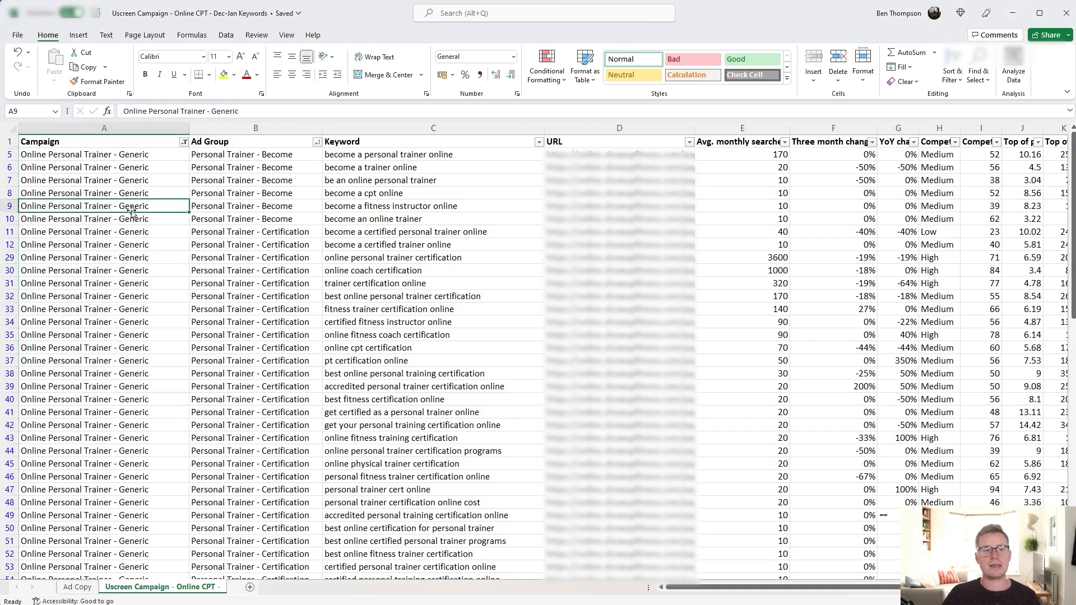
left_click(147, 155)
left_click_drag(245, 111, 121, 115)
key("ctrl+c")
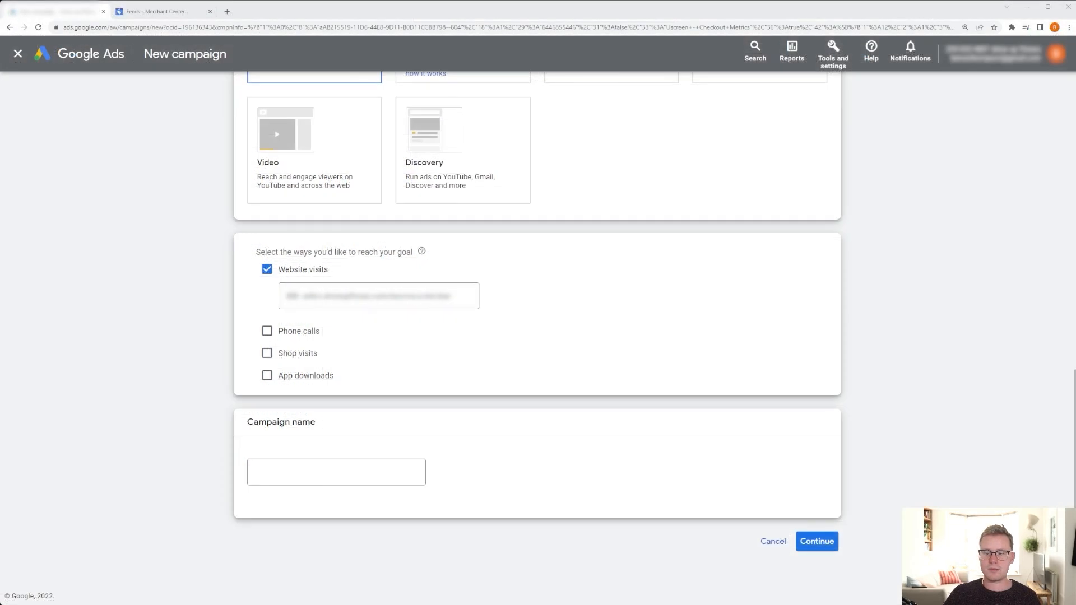
Paste Online Personal Trainer - Generic as the campaign name and continue to bidding.
left_click(288, 471)
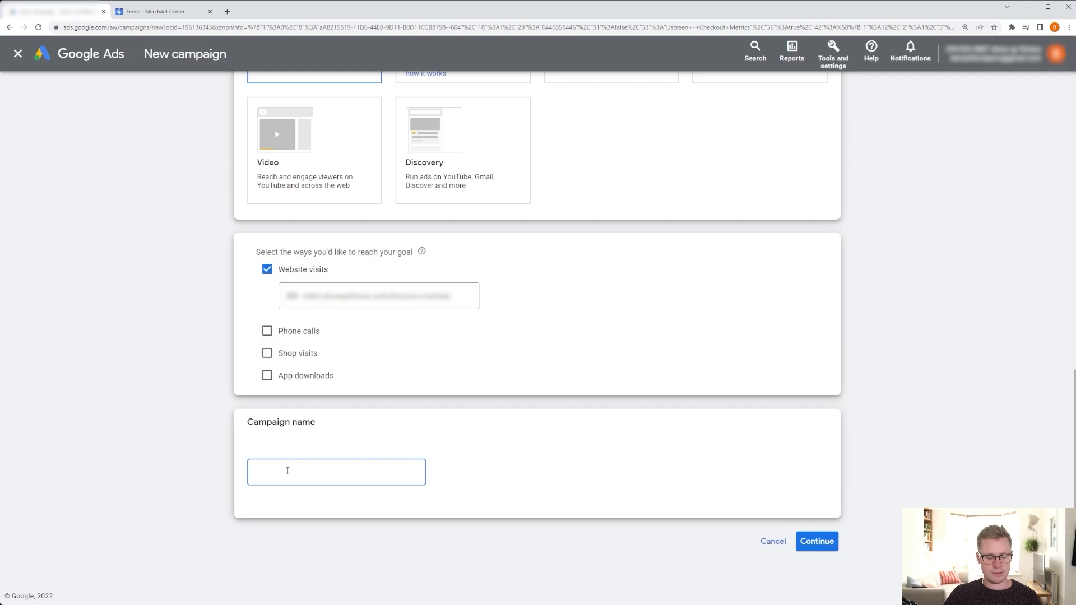
key("ctrl+v")
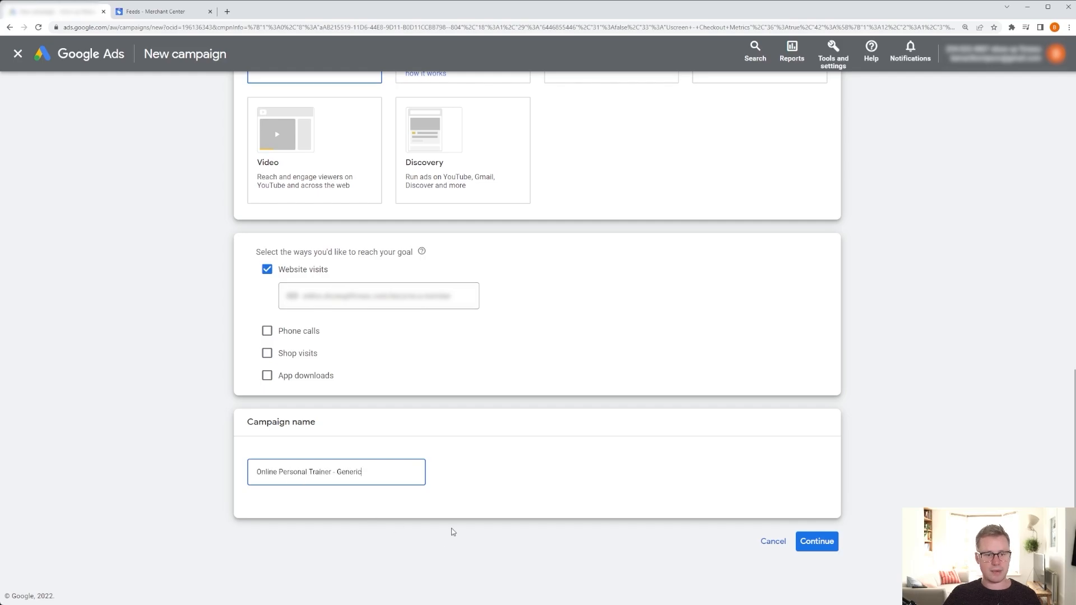
left_click(835, 547)
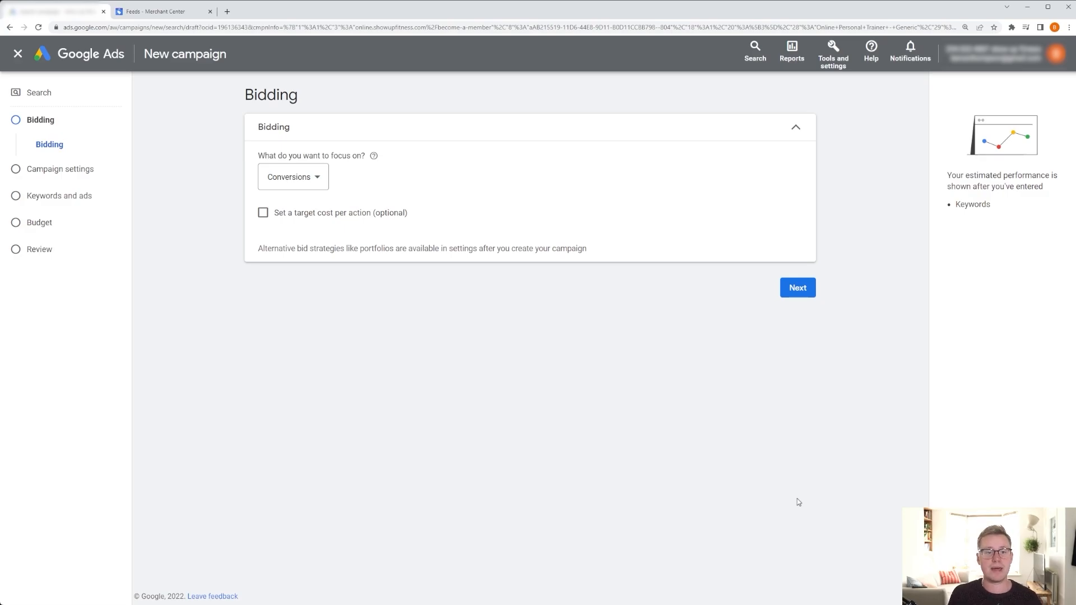
Try a Clicks bidding focus with a maximum cost per click bid limit.
left_click(319, 178)
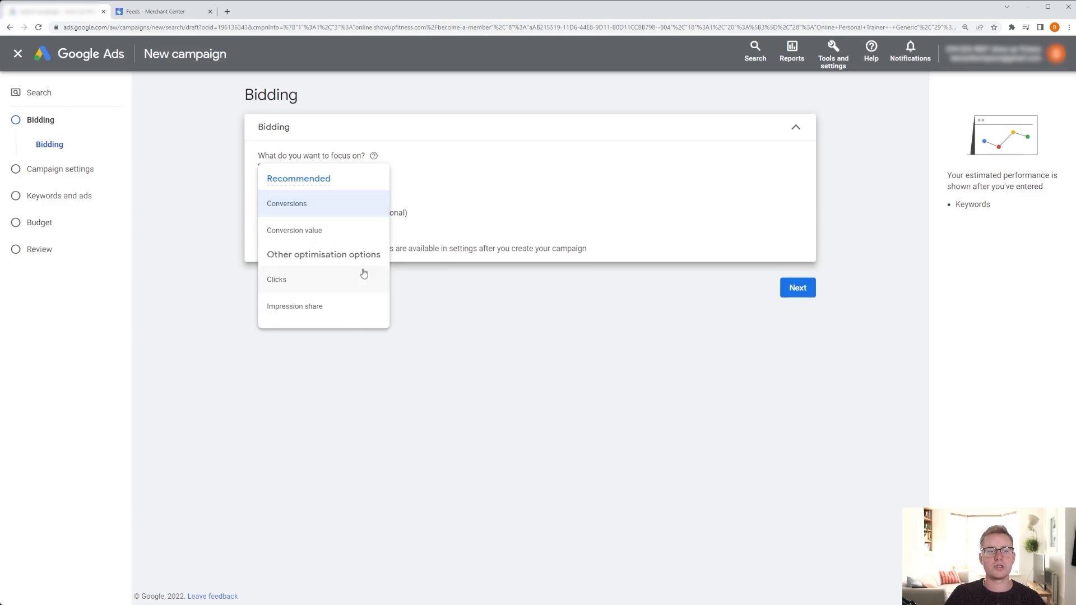
mouse_move(348, 202)
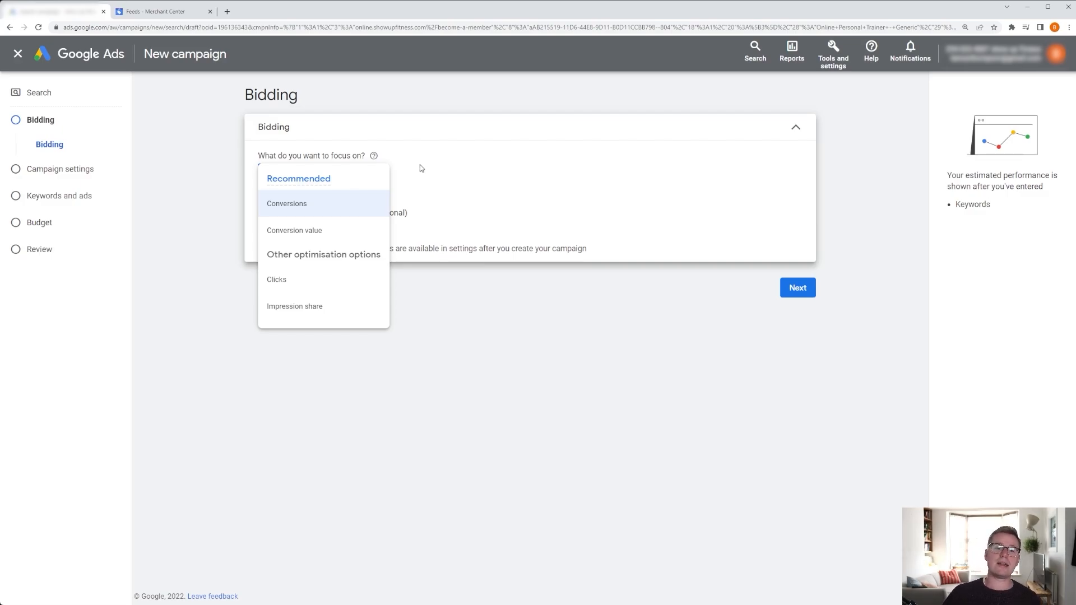
left_click(336, 286)
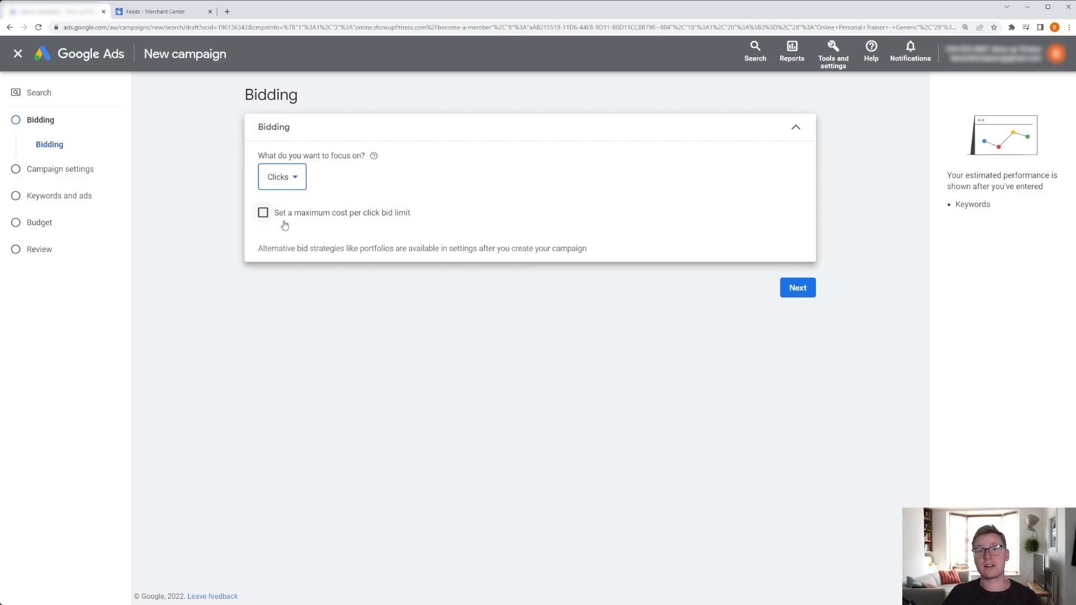
left_click(263, 213)
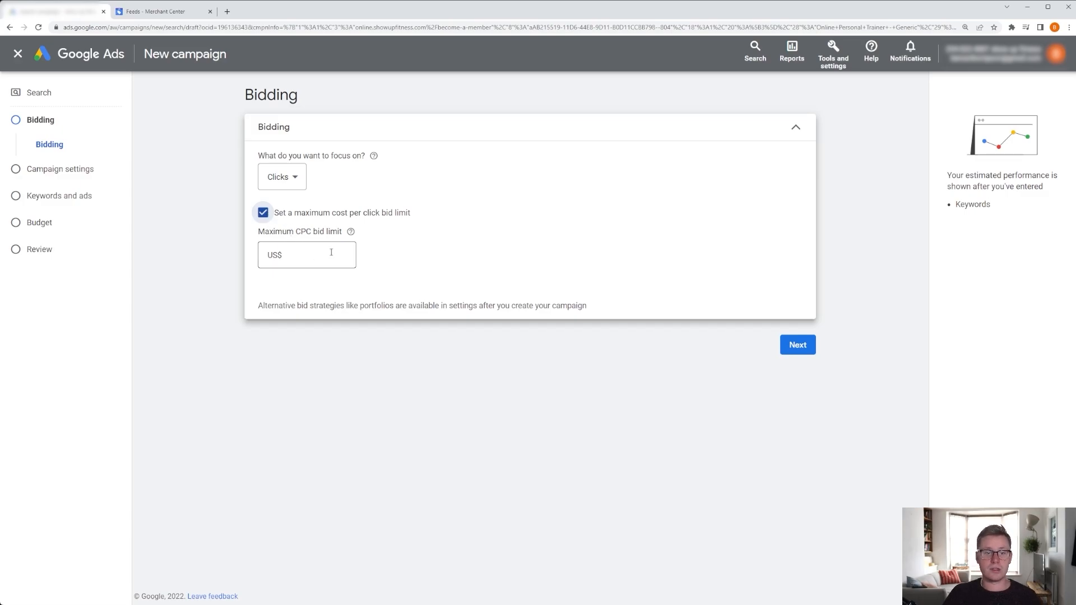
left_click(264, 213)
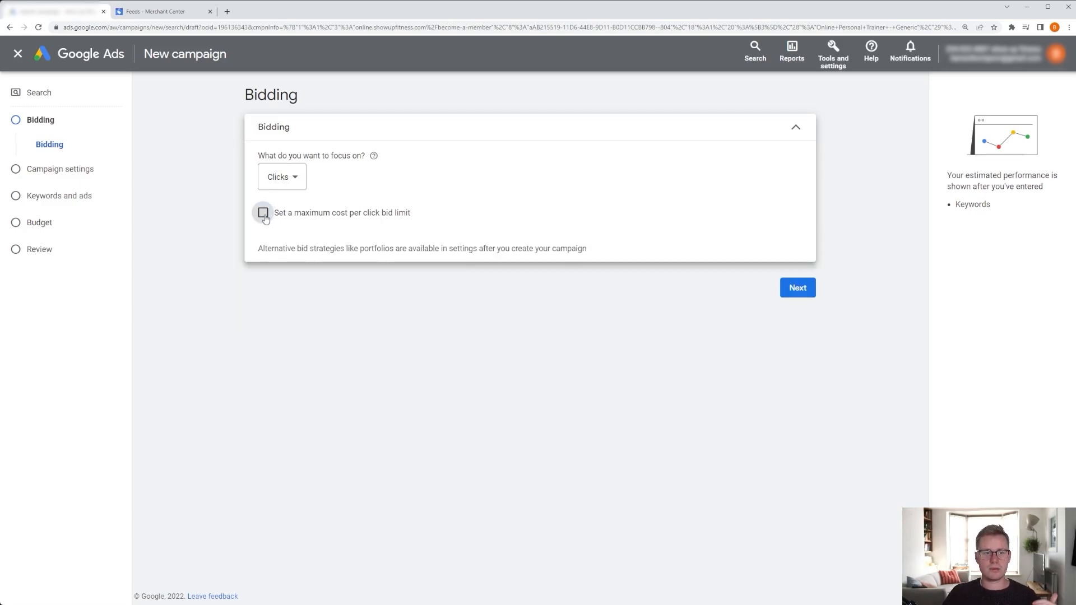
Set the bidding focus to Conversions without a target cost per action and continue to campaign settings.
left_click(297, 178)
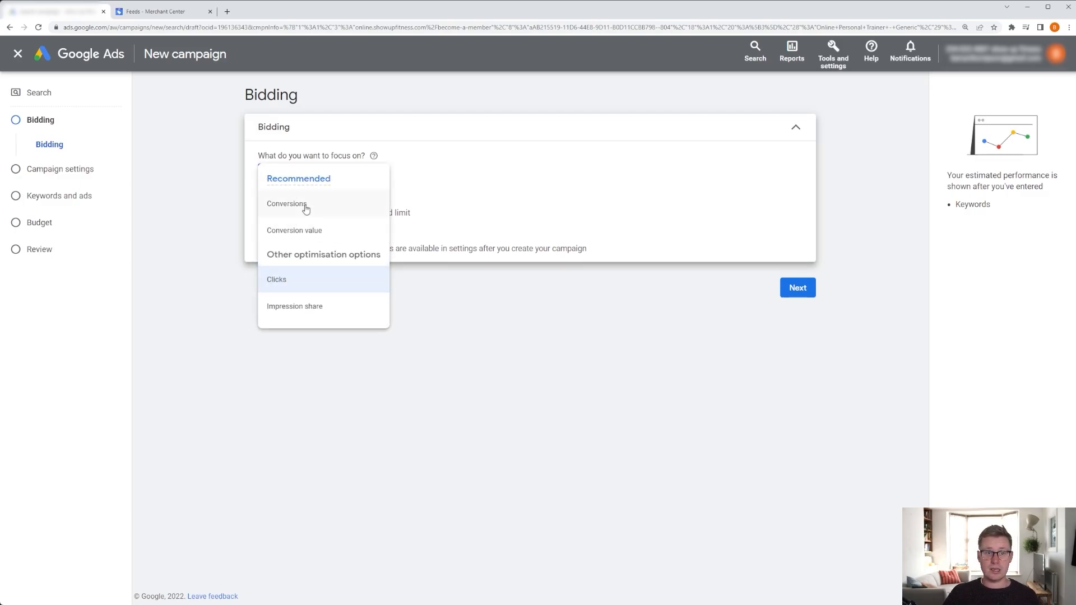
mouse_move(306, 209)
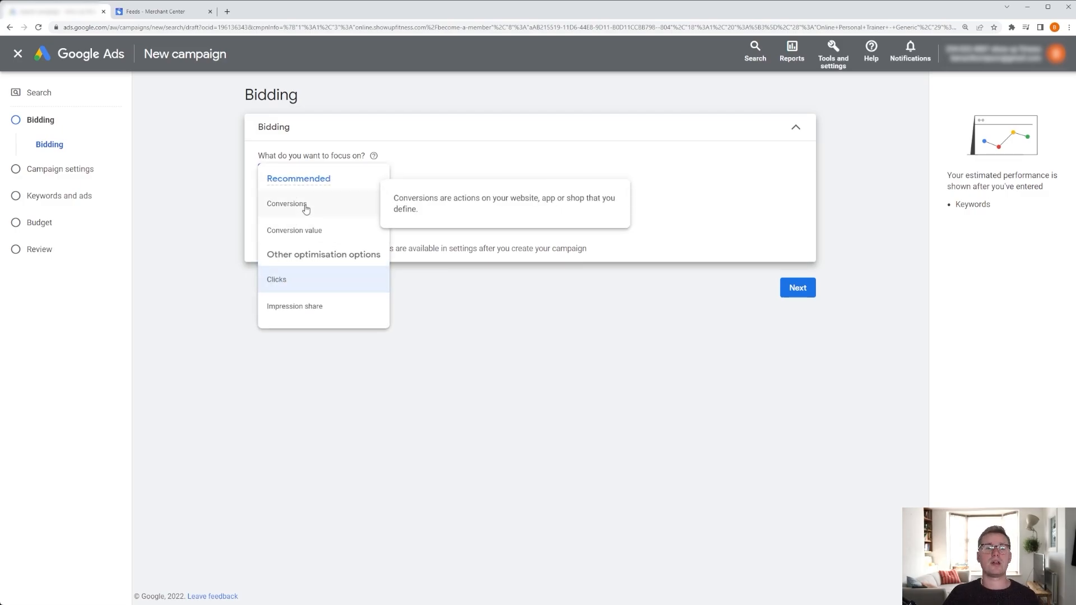
left_click(306, 206)
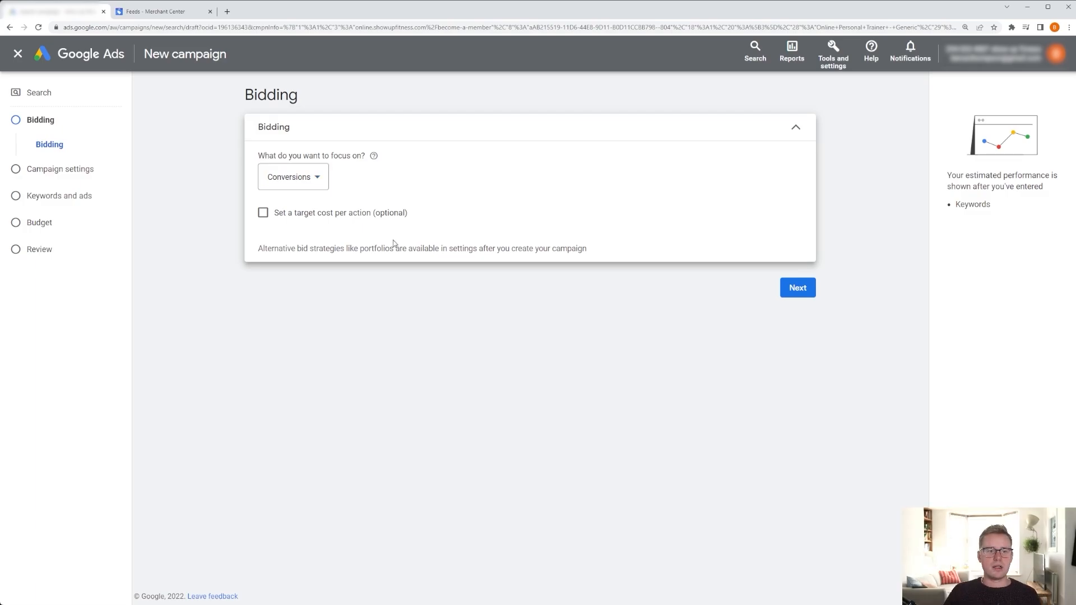
left_click(263, 213)
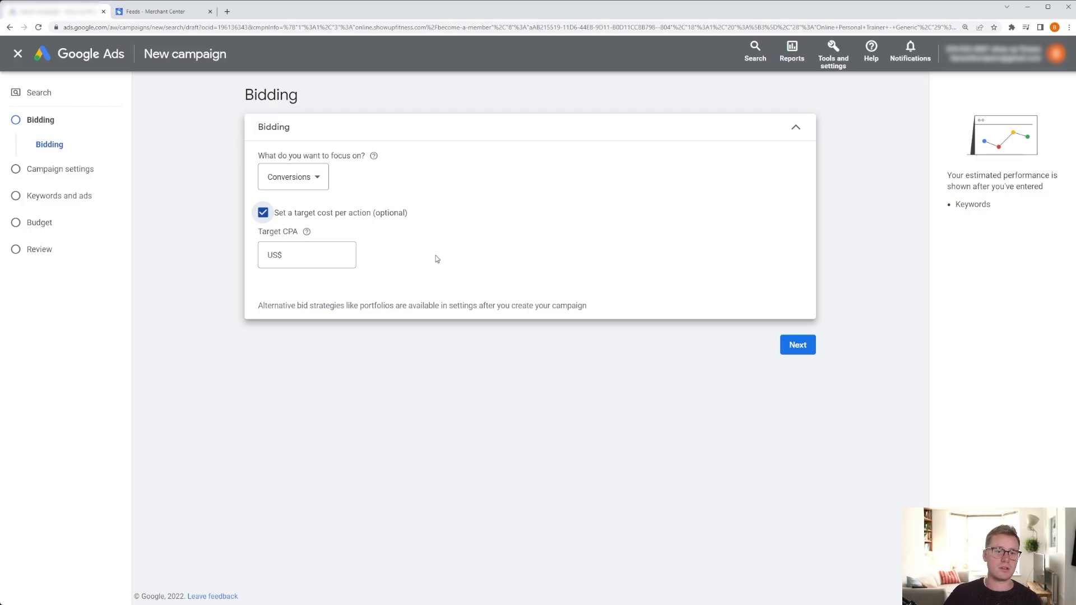
left_click(263, 213)
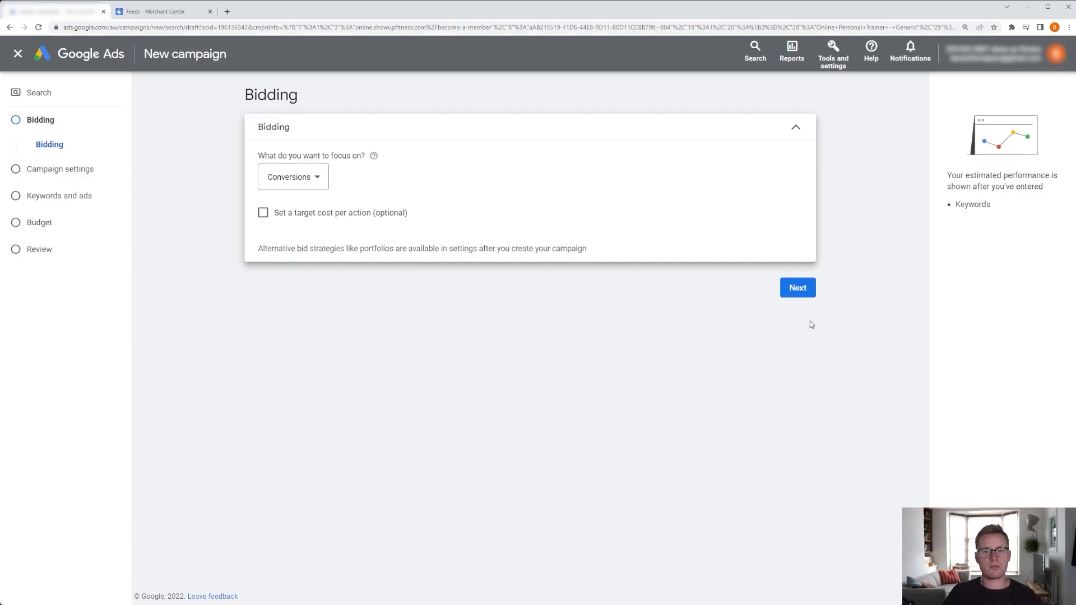
left_click(798, 288)
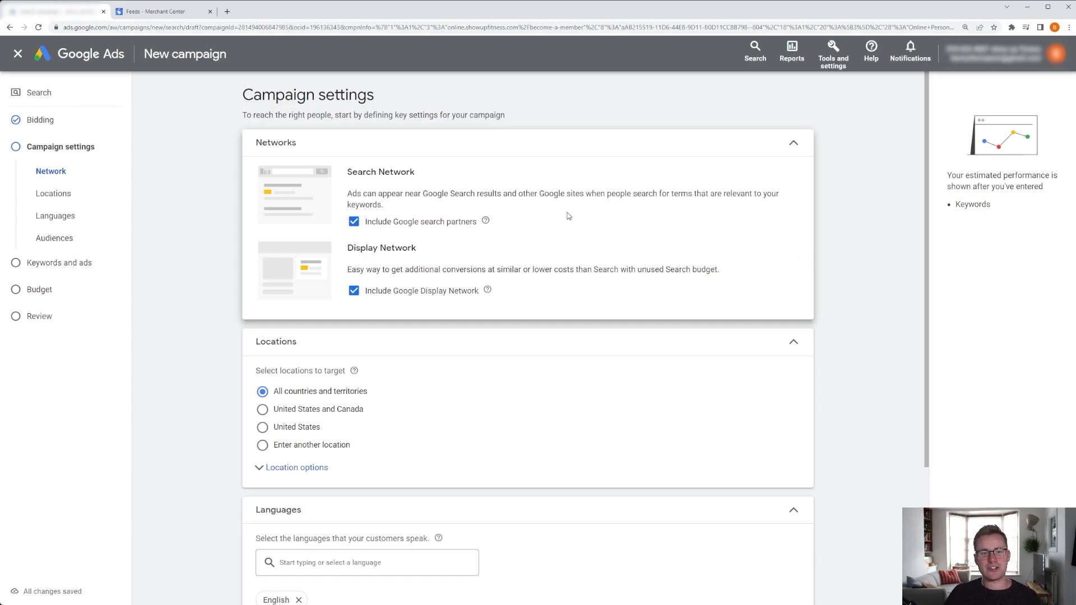
Exclude Google search partners and the Google Display Network from the campaign's networks.
left_click(355, 222)
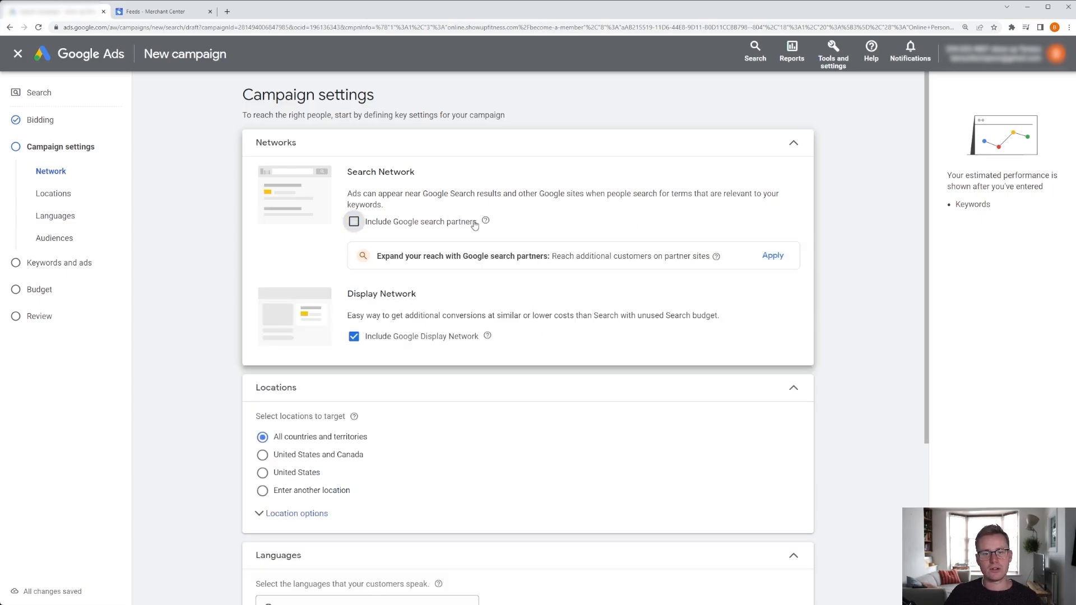
mouse_move(487, 224)
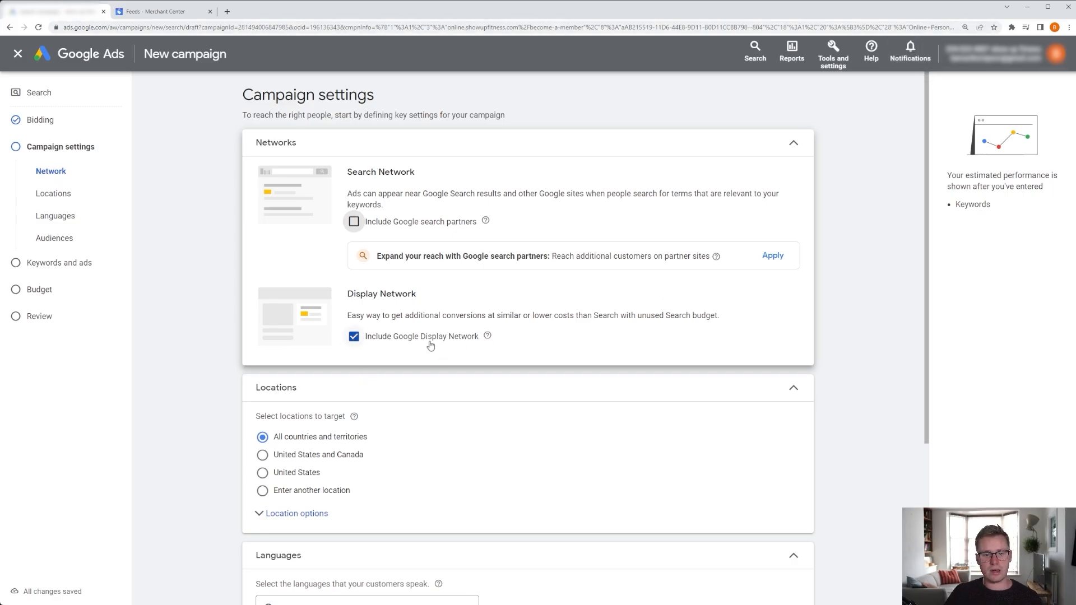
left_click(355, 338)
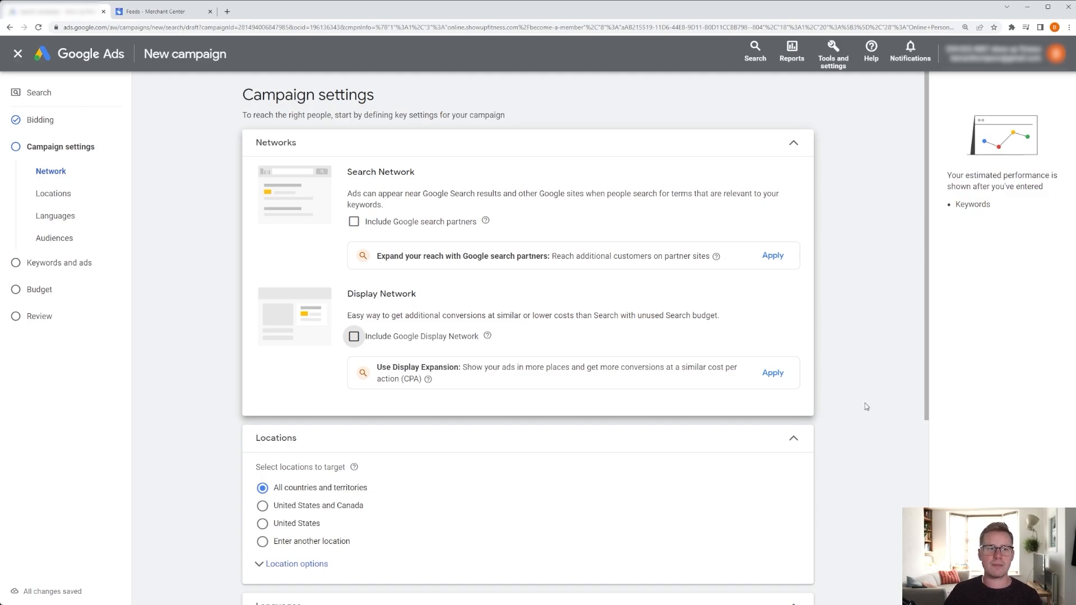
Expand and collapse the location targeting options to review them.
scroll(869, 398, "down", 4)
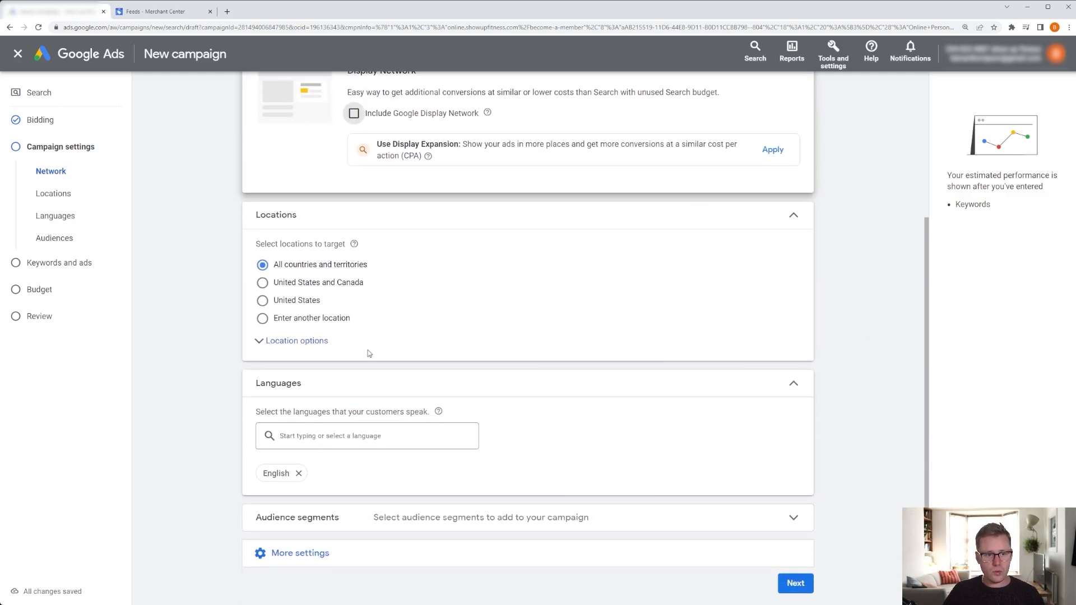
left_click(289, 352)
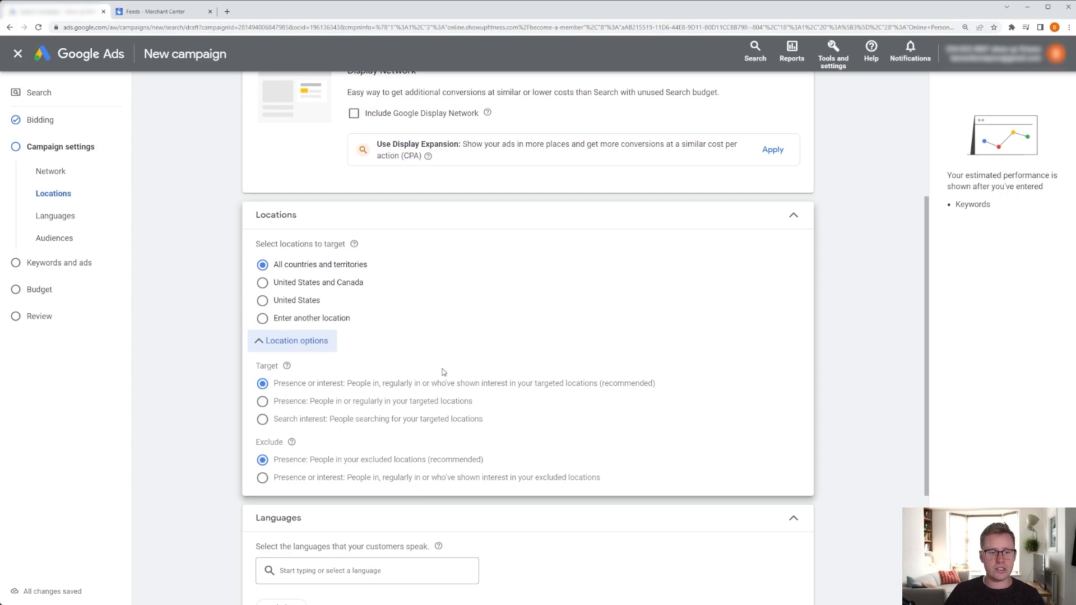
left_click(305, 348)
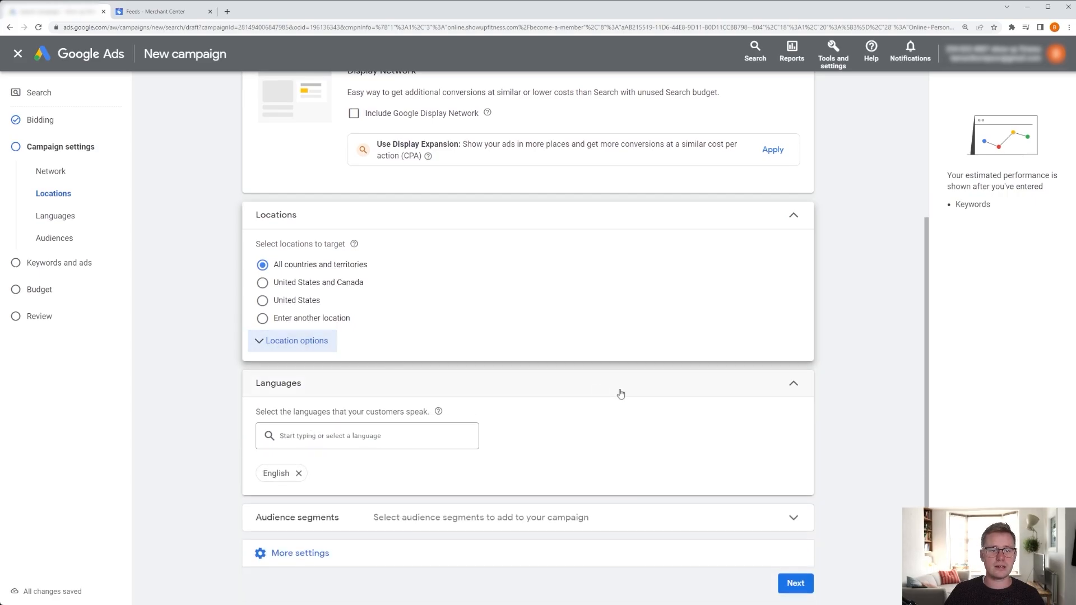
Search for example target locations new york, 90210 and n1 under entering another location.
scroll(608, 350, "down", 1)
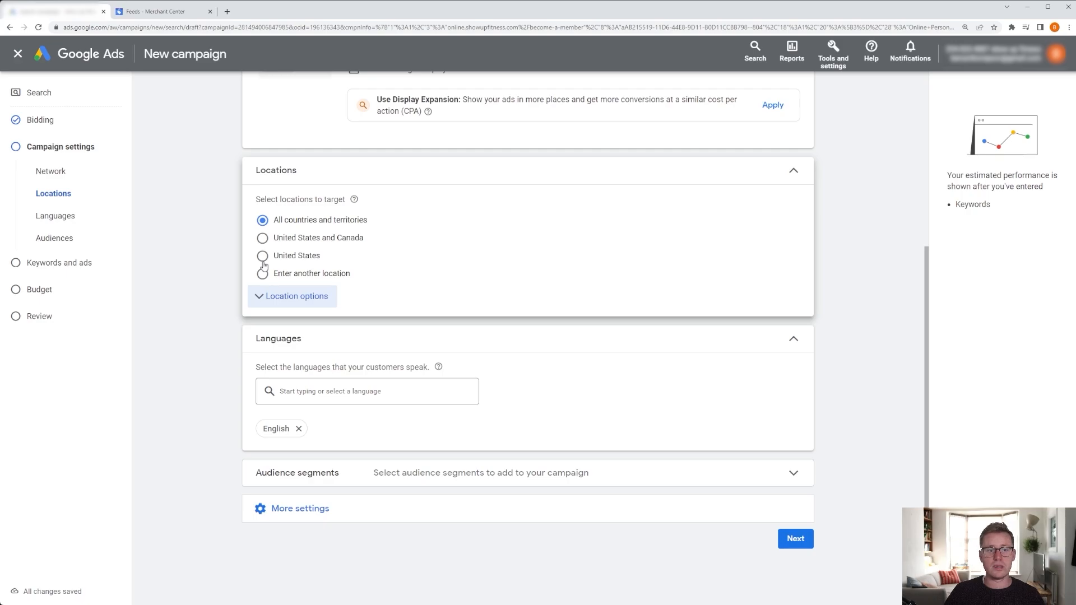
left_click(263, 256)
left_click(262, 274)
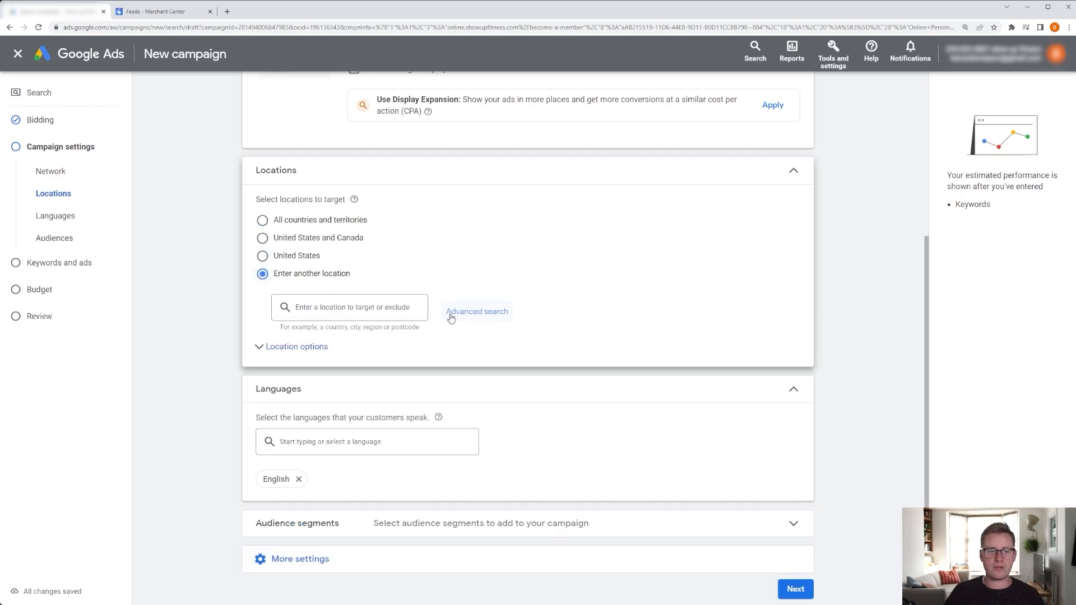
left_click(384, 310)
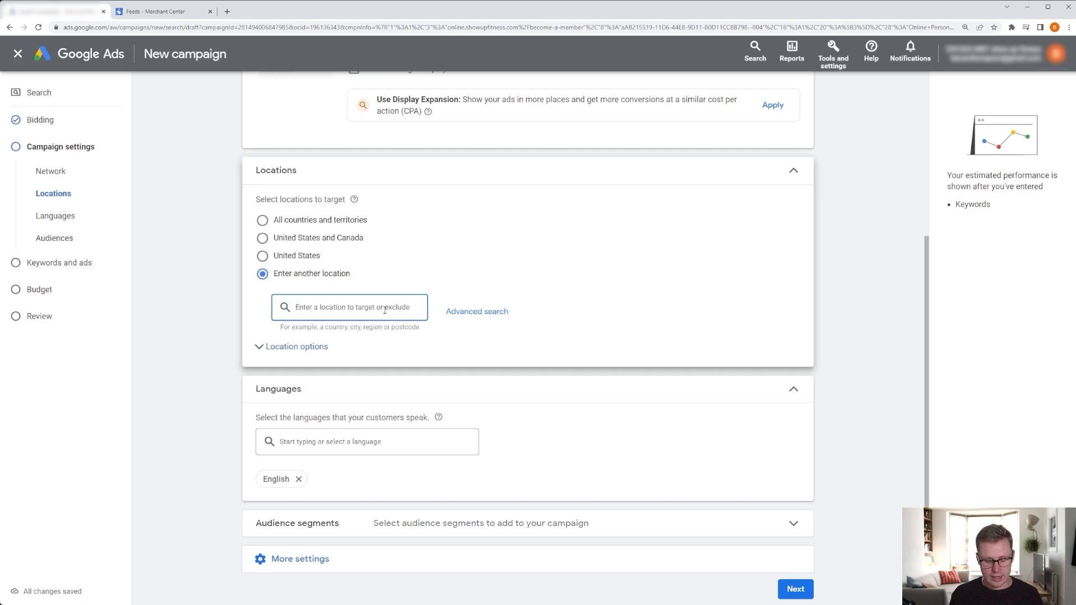
type("new york")
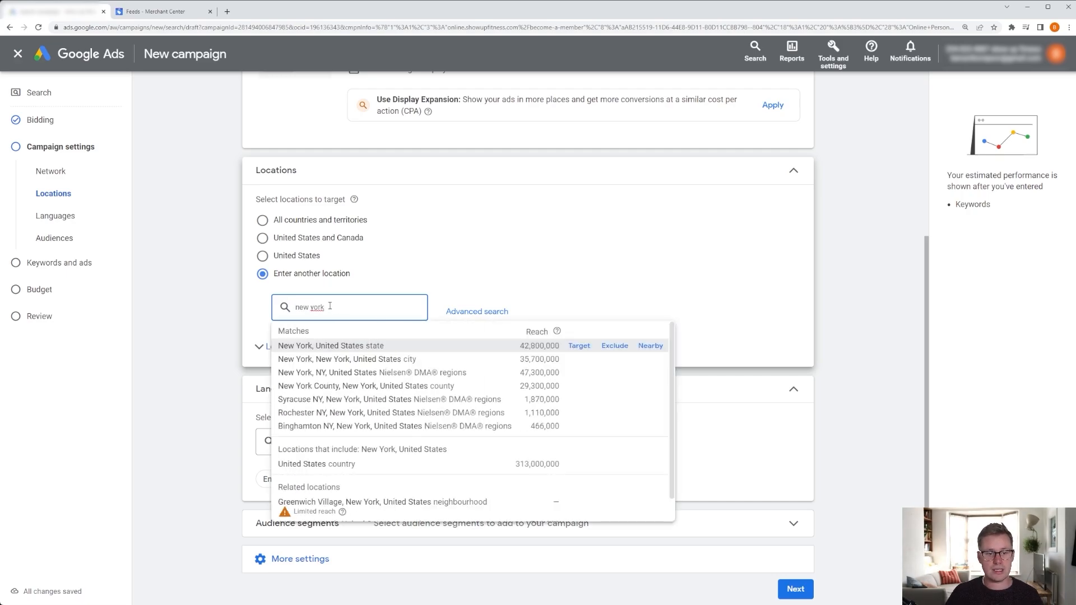
left_click_drag(330, 307, 250, 307)
key("BackSpace")
type("90210")
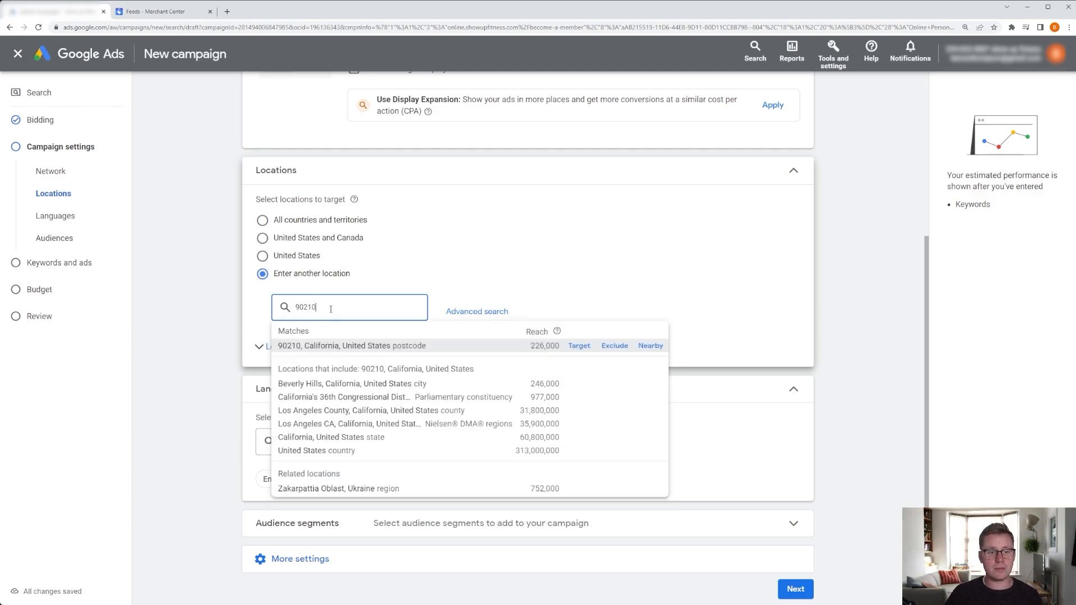
left_click_drag(331, 307, 255, 306)
key("BackSpace")
type("n1")
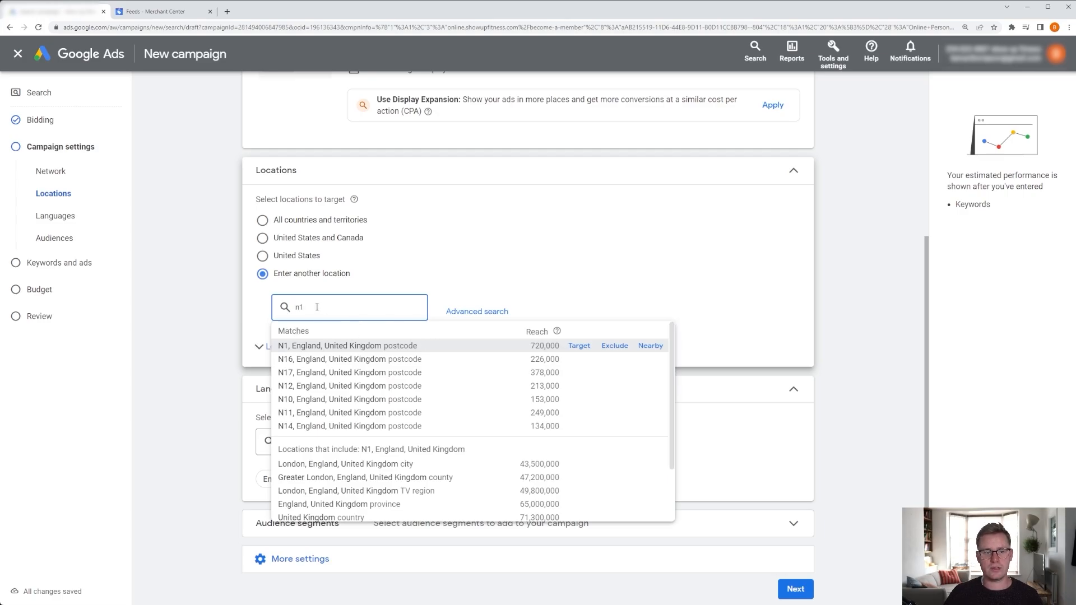
left_click_drag(314, 308, 263, 306)
key("BackSpace")
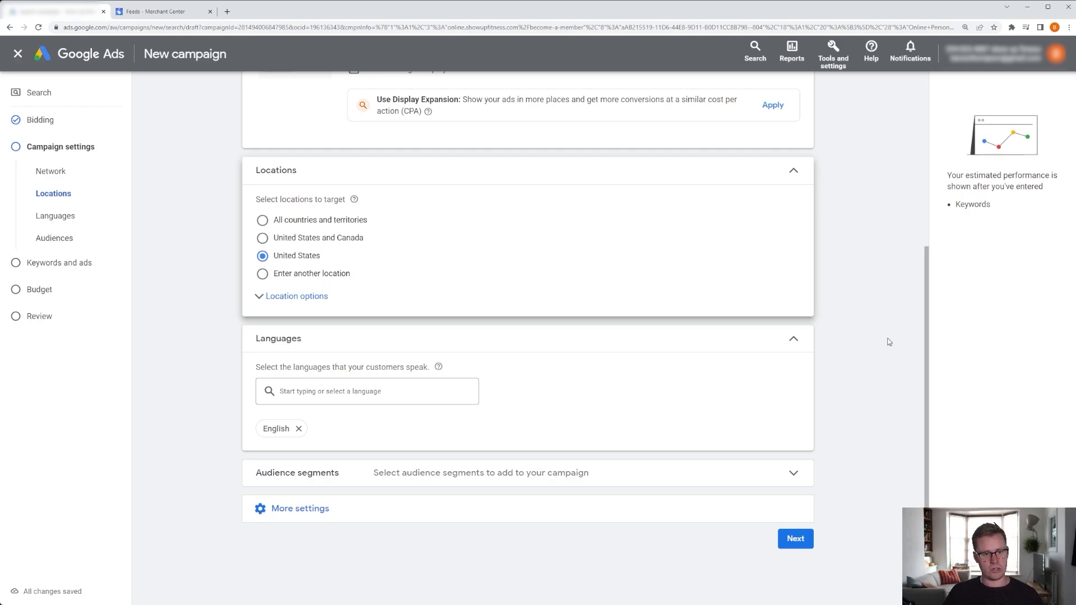
Open the audience segments selection with the Observation targeting setting.
scroll(878, 324, "down", 1)
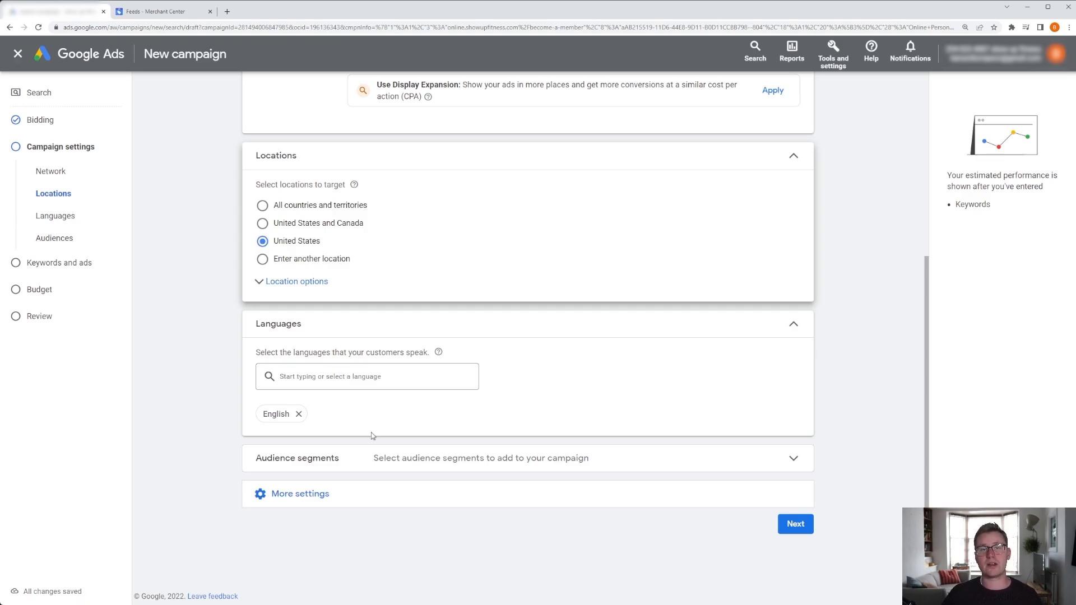
left_click(794, 460)
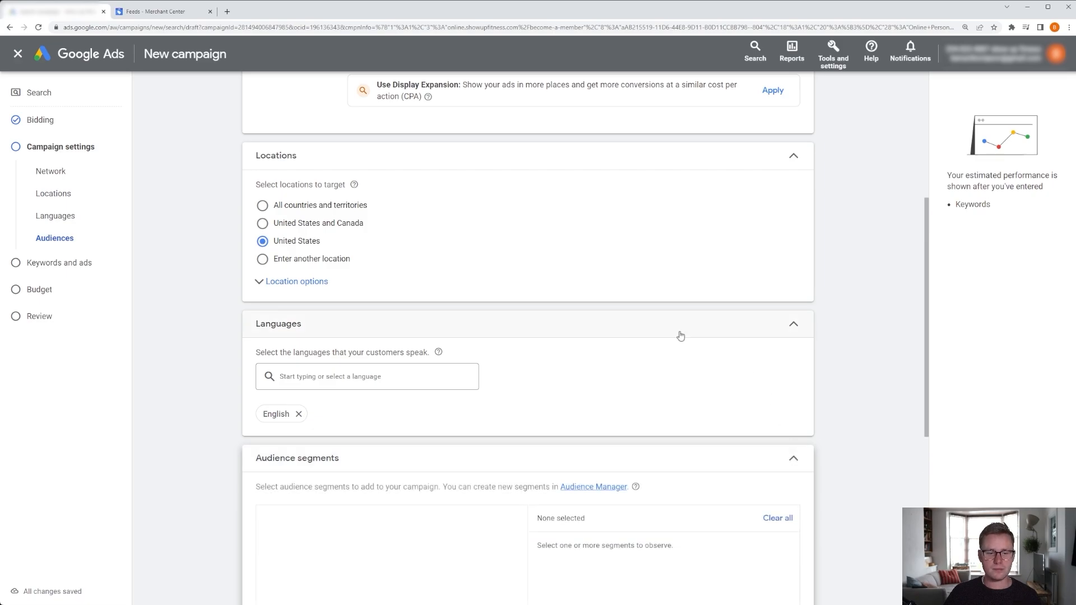
left_click(795, 456)
scroll(672, 396, "down", 3)
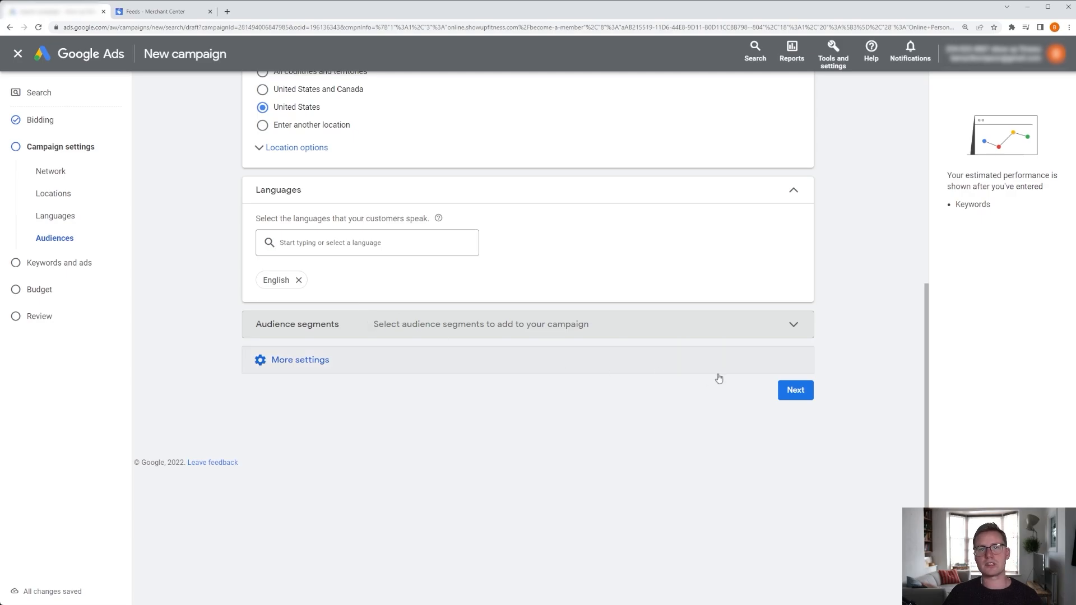
left_click(794, 326)
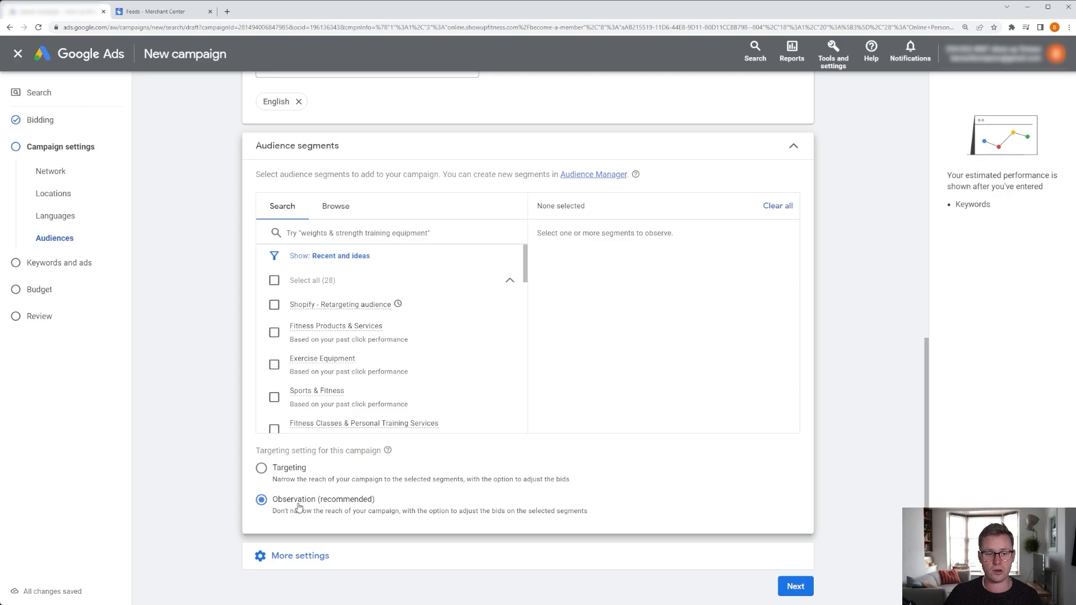
left_click_drag(278, 501, 332, 506)
left_click(332, 506)
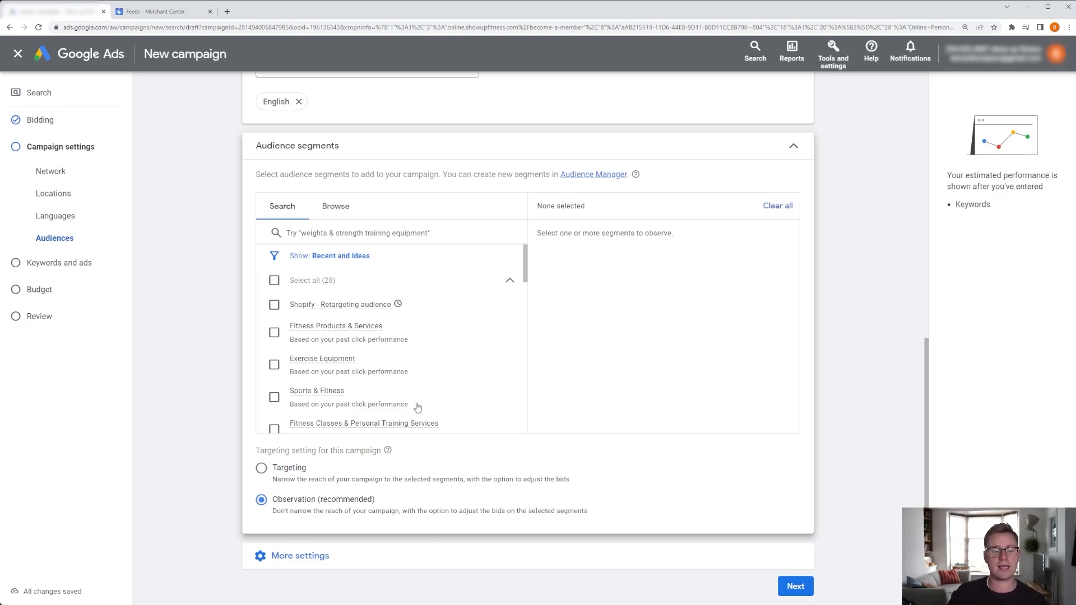
Add the Fitness Classes & Personal Training Services, Sports & Fitness, Exercise Equipment, Gyms & Athletic Clubs and Weights & Strength Training Equipment segments.
scroll(337, 370, "down", 1)
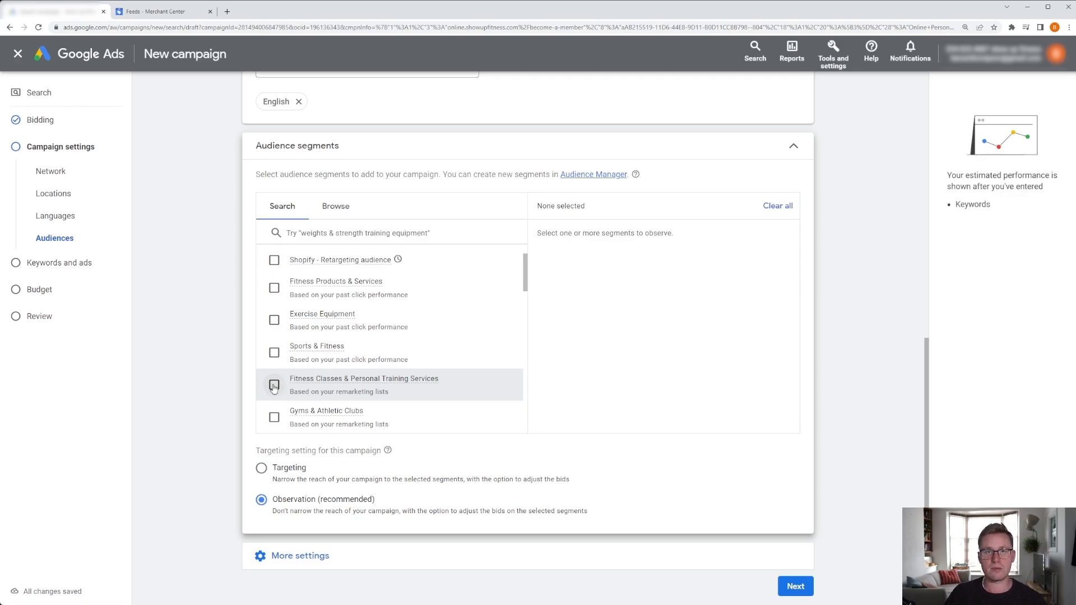
left_click(273, 385)
left_click(274, 353)
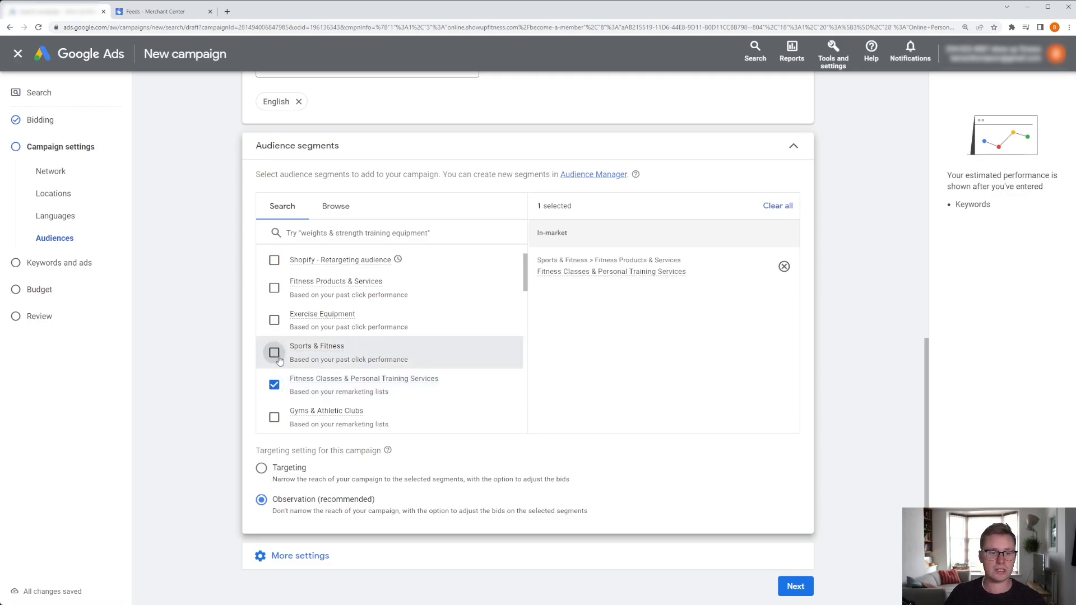
left_click(274, 320)
scroll(368, 344, "down", 2)
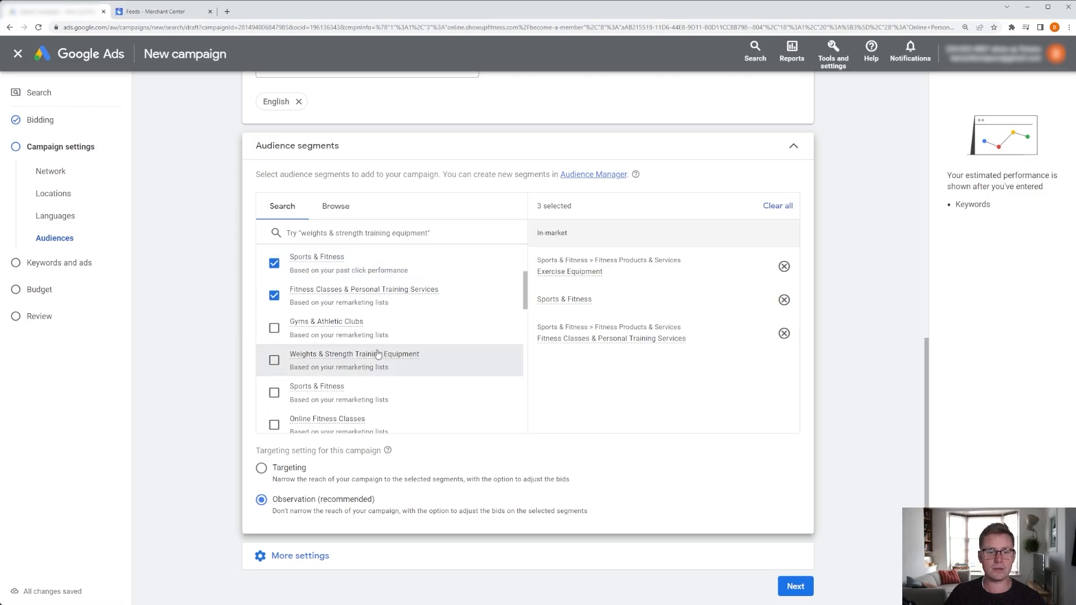
left_click(274, 329)
left_click(274, 359)
left_click(274, 393)
scroll(332, 365, "down", 2)
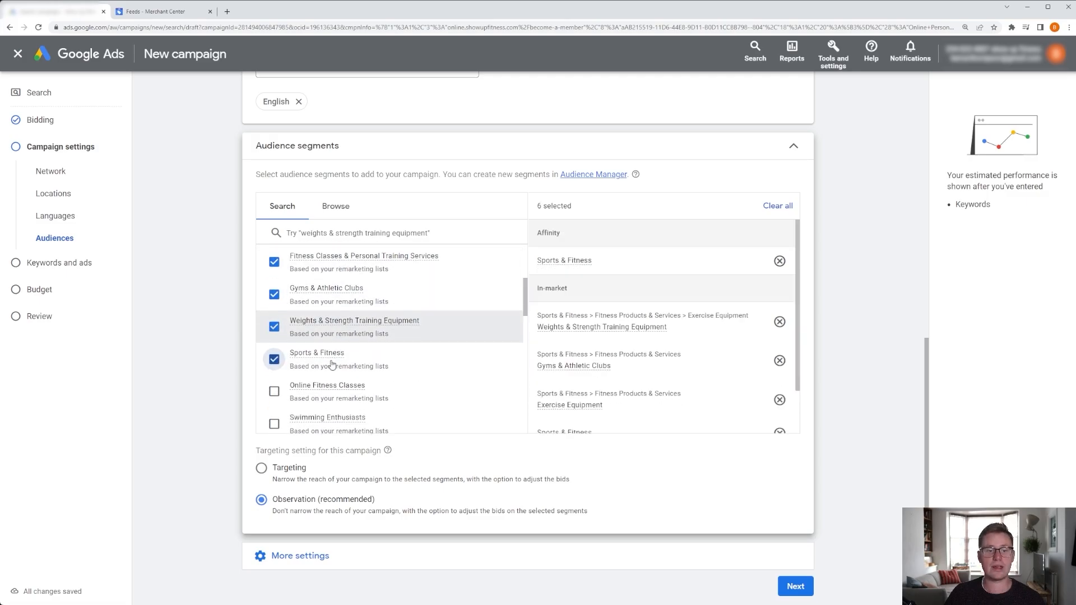
Add the Online Fitness Classes, Swimming Enthusiasts, Health & Fitness Buffs, Business Professionals and Cardio Training Equipment segments.
scroll(331, 365, "down", 1)
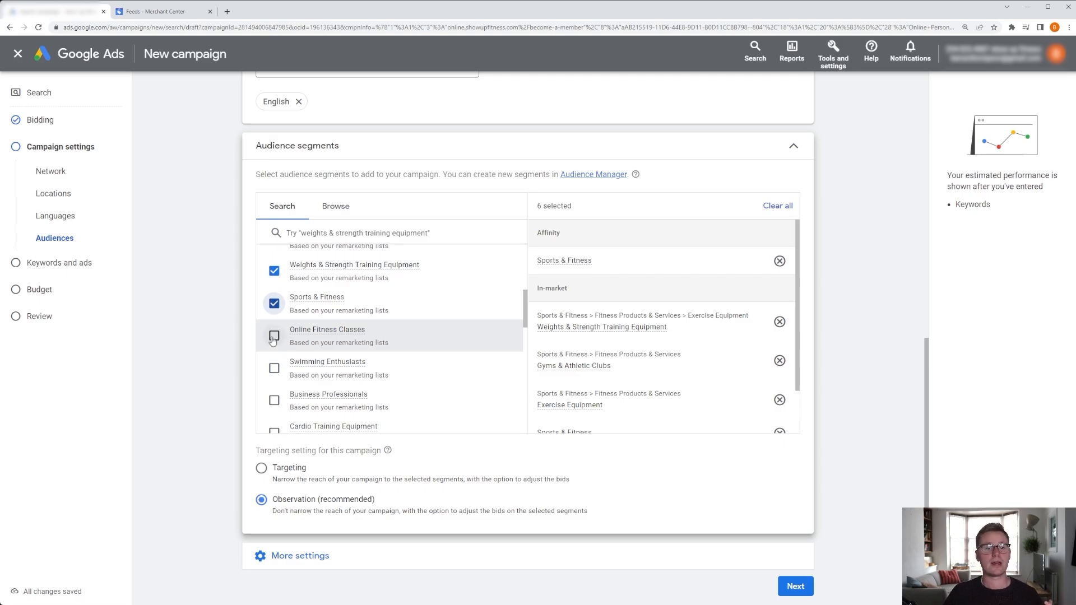
left_click(274, 336)
left_click(274, 369)
scroll(305, 353, "down", 2)
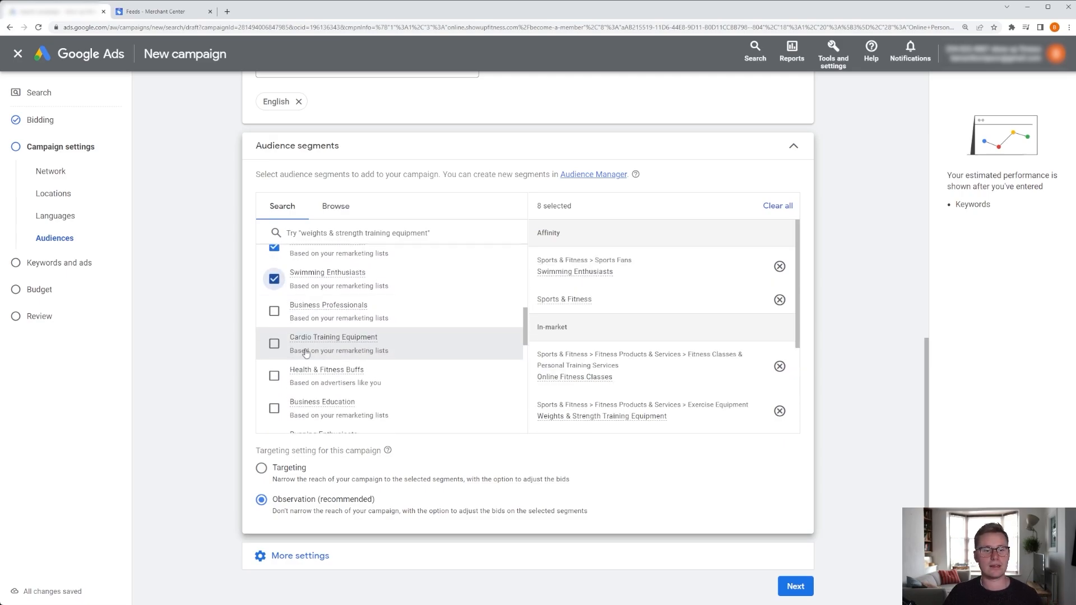
left_click(273, 376)
left_click(274, 311)
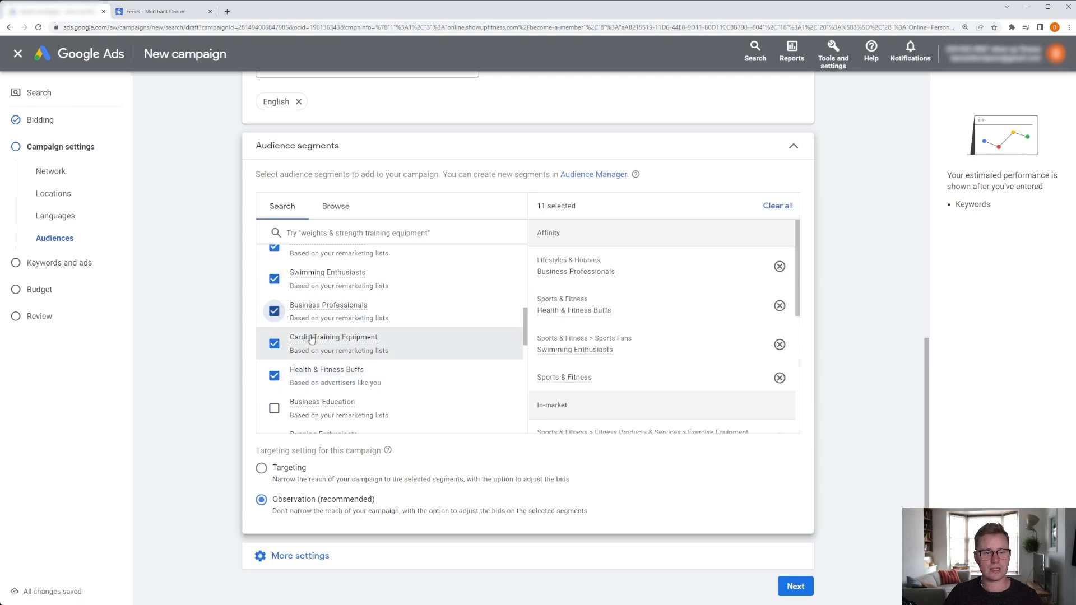
left_click(274, 344)
Add the Business Education, Running Enthusiasts, Beauty & Wellness, Social Media Enthusiasts and Exam Preparation & Tutoring segments.
scroll(278, 344, "down", 2)
left_click(276, 320)
left_click(274, 351)
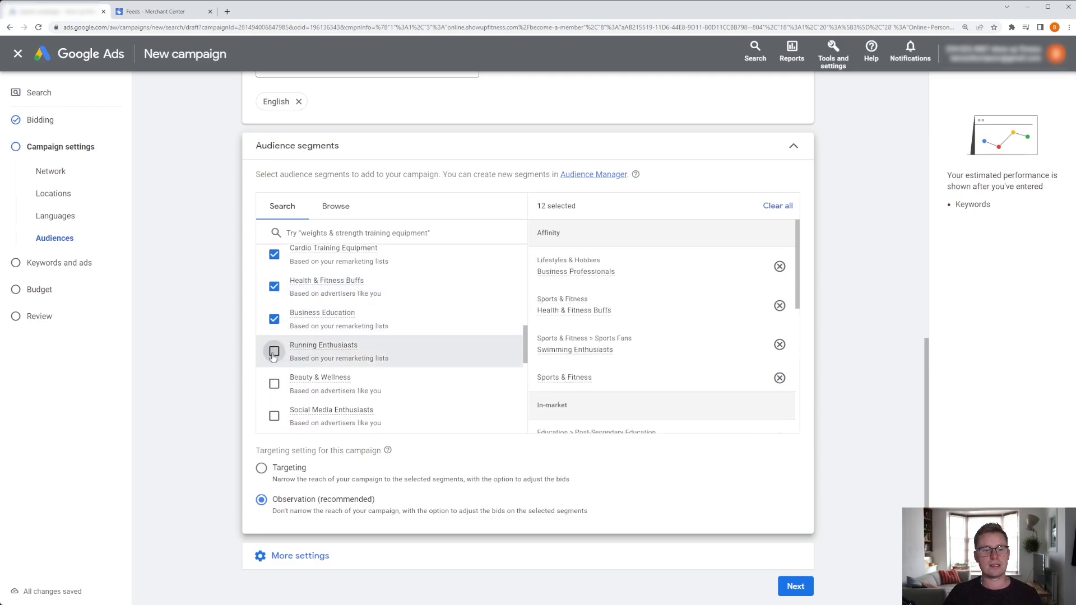
left_click(274, 384)
left_click(274, 416)
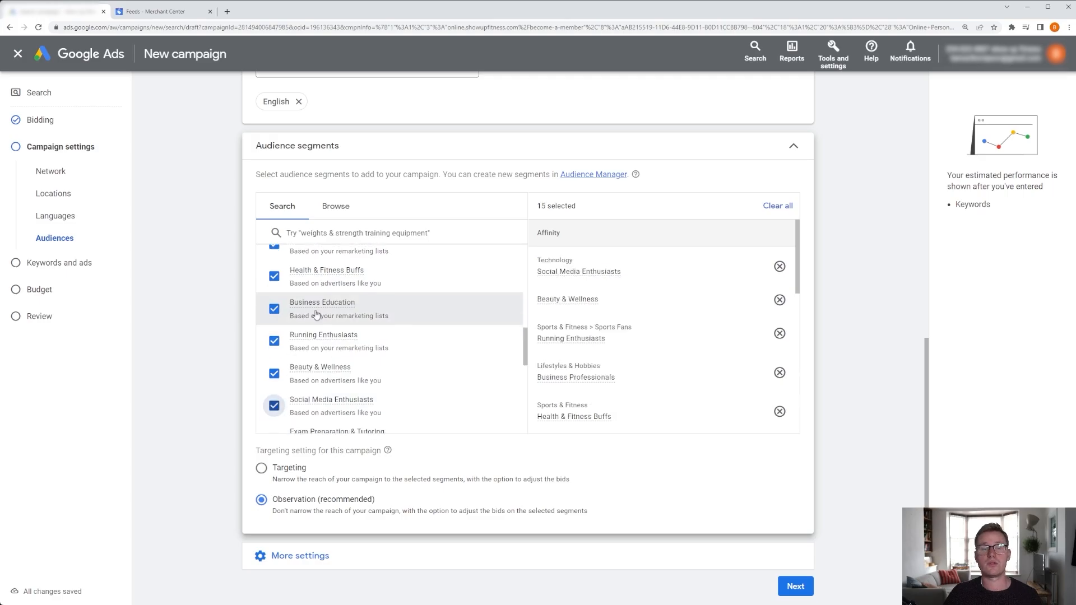
scroll(274, 325, "down", 3)
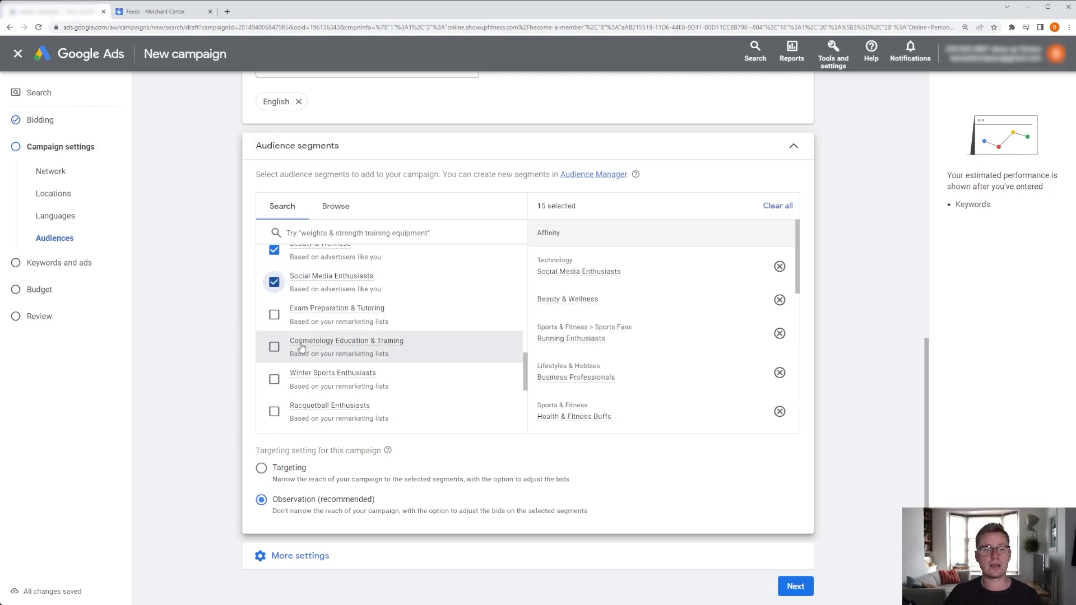
left_click(274, 315)
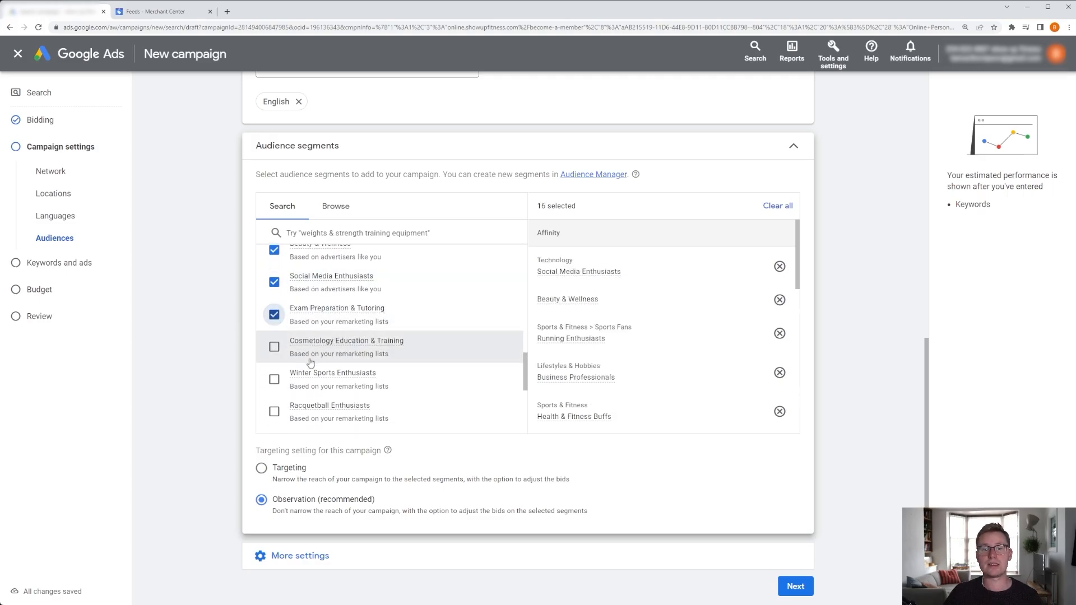
Add the Cosmetology Education & Training audience segment.
left_click(274, 347)
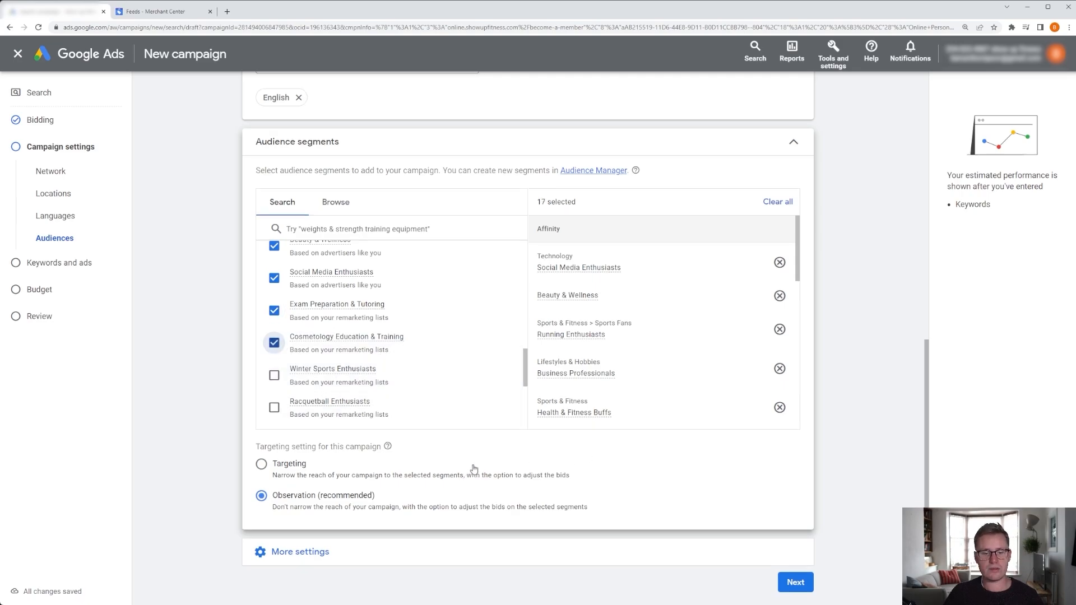
scroll(474, 469, "down", 1)
left_click(348, 510)
scroll(505, 392, "down", 2)
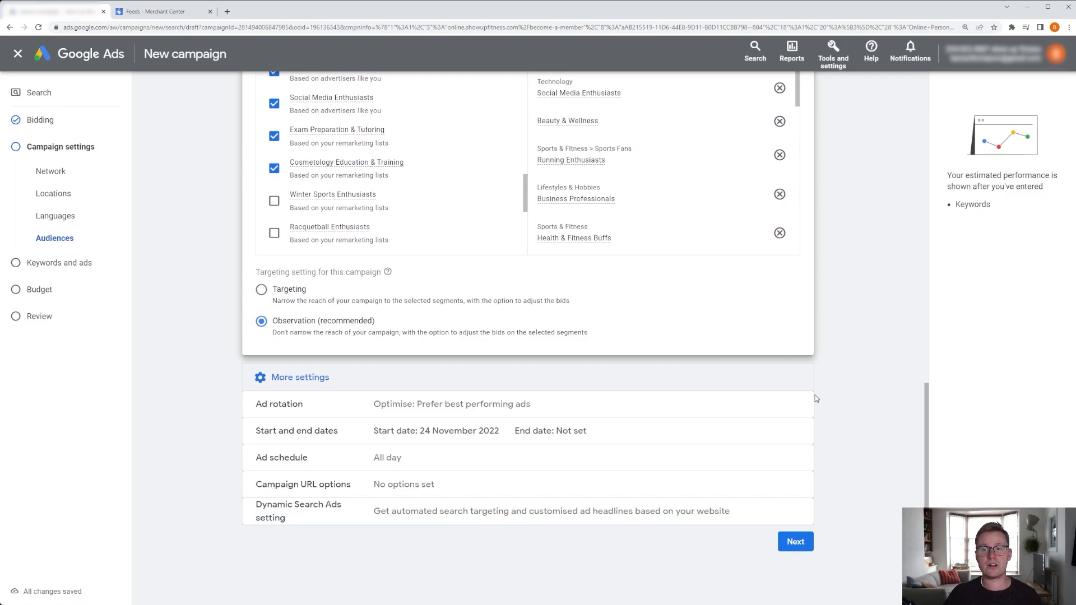
scroll(676, 365, "down", 1)
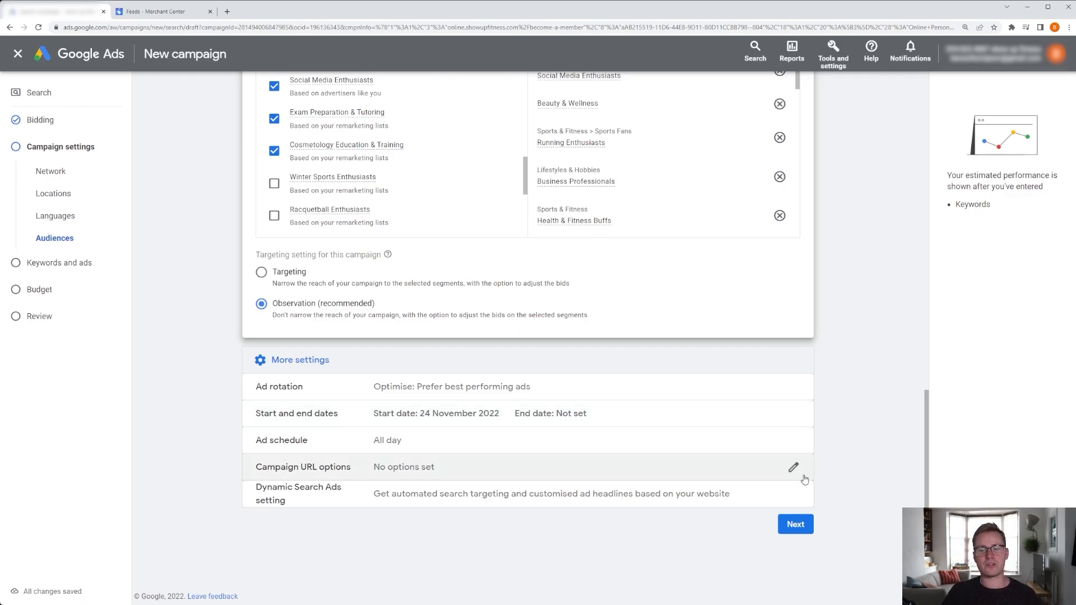
Open the ad schedule settings and review the available day options.
left_click(794, 442)
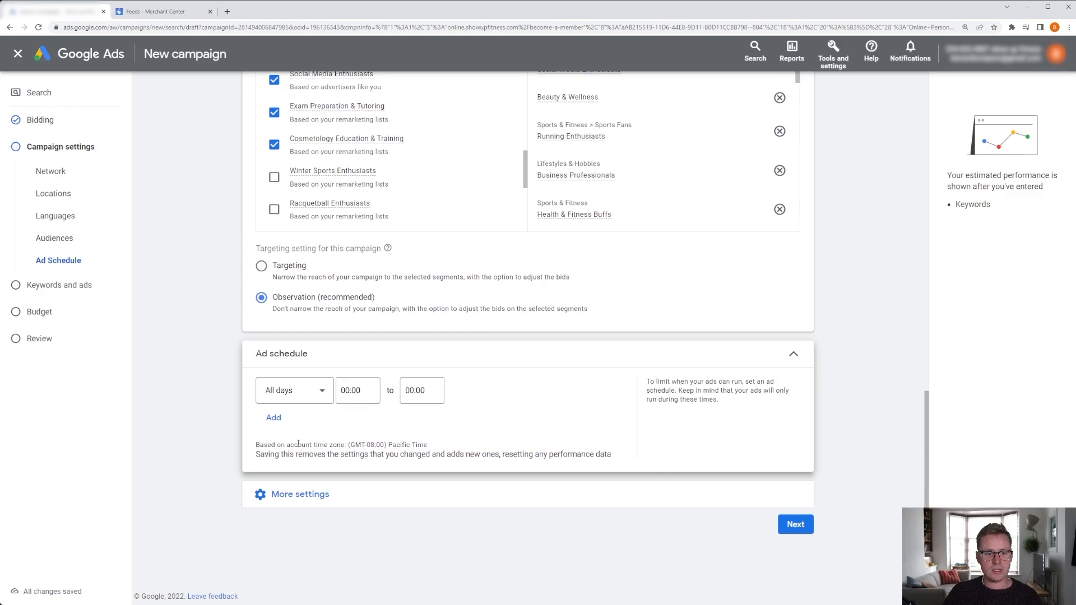
left_click(315, 398)
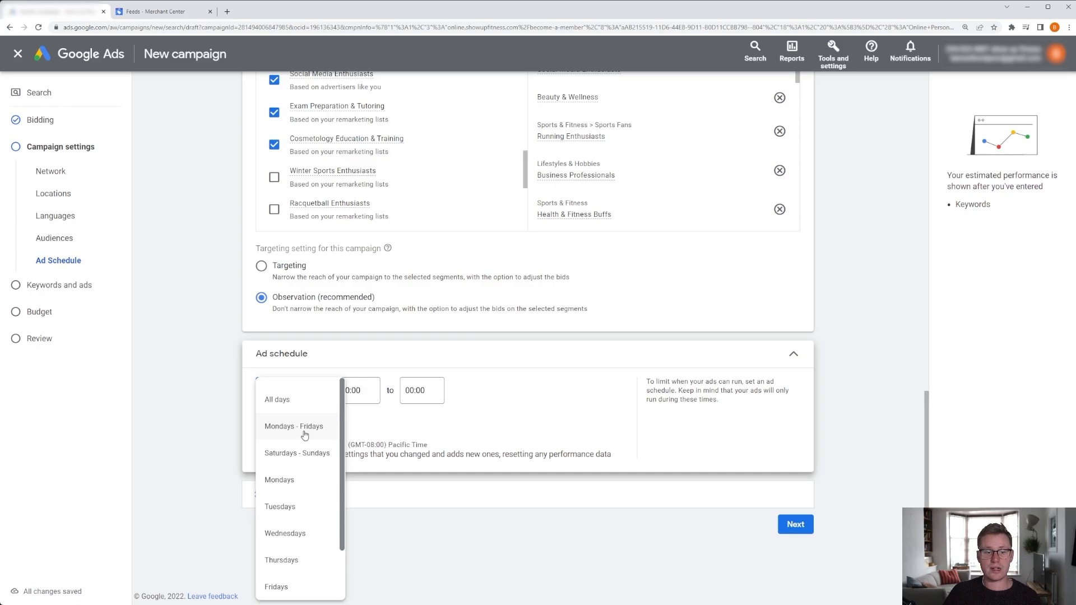
left_click(374, 402)
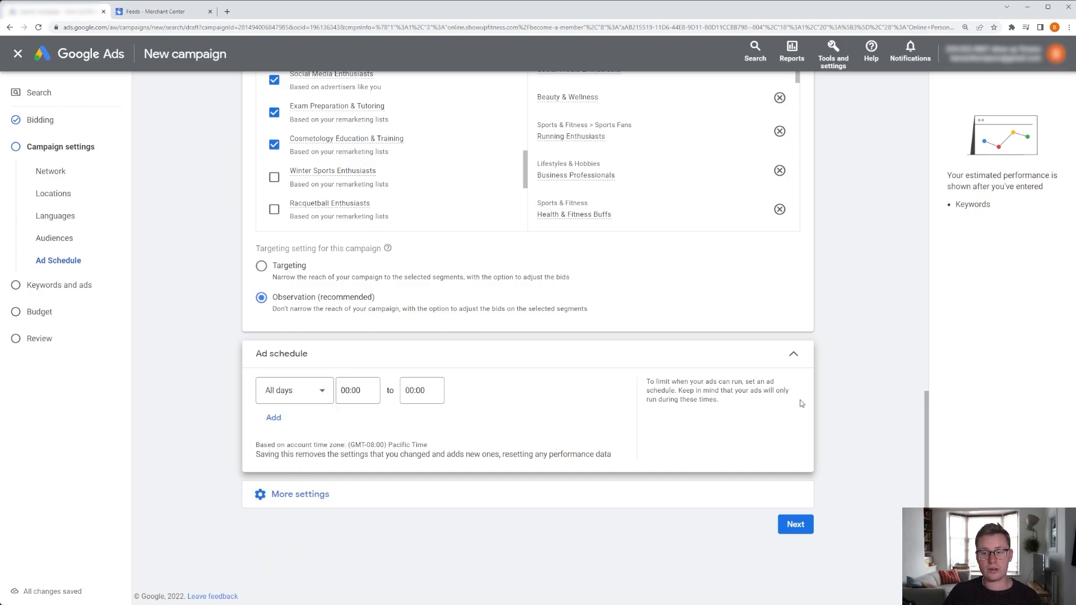
left_click(793, 355)
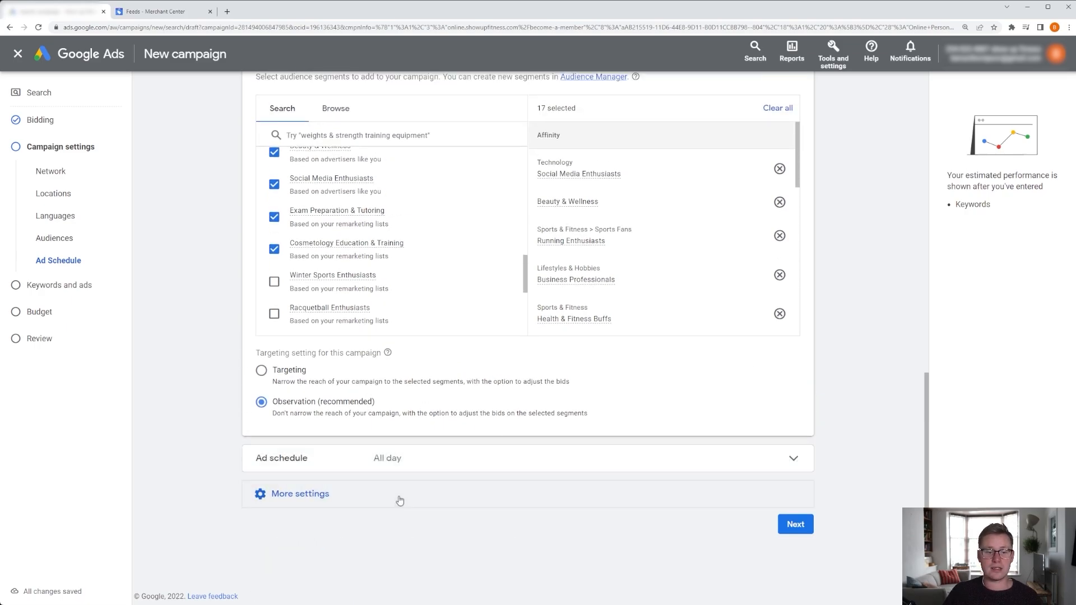
Review the more settings section and continue to the Keywords and ads page.
left_click(398, 496)
scroll(560, 460, "down", 2)
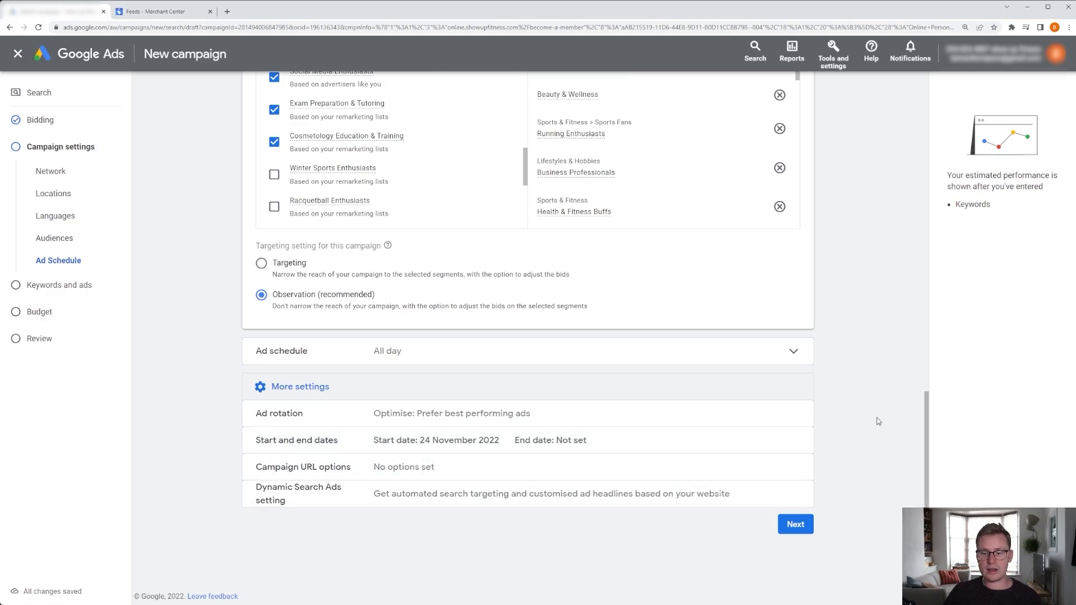
left_click(357, 389)
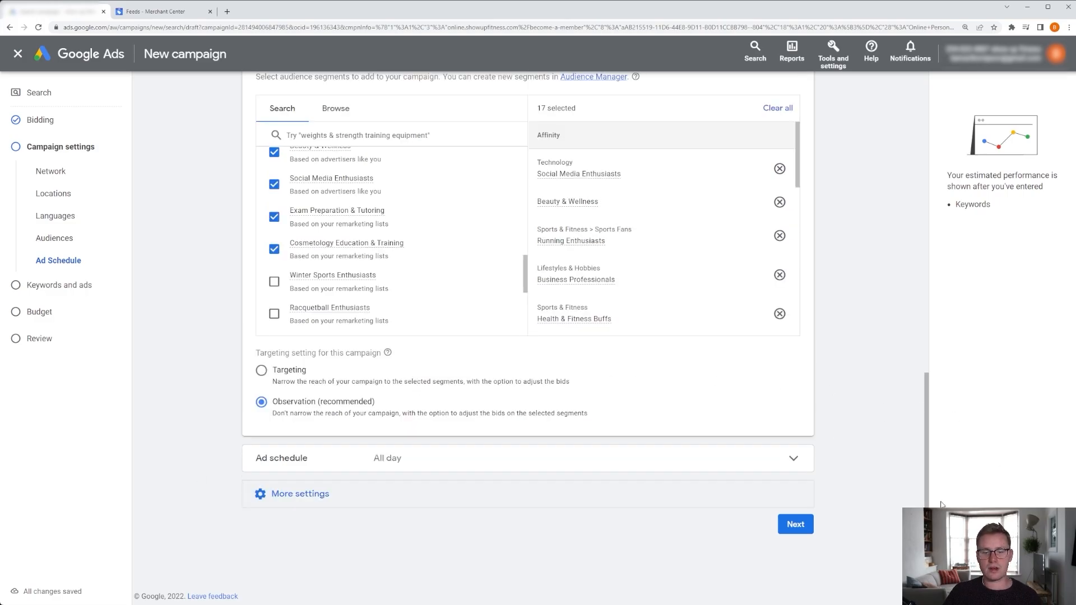
left_click(807, 528)
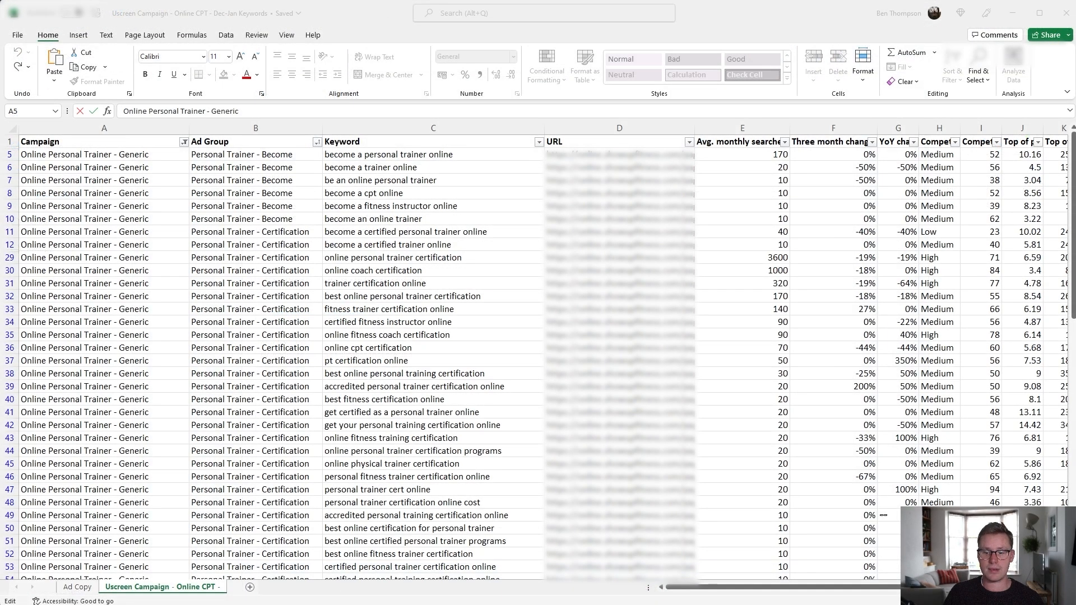
Switch to the Excel keyword sheet and copy the ad group name Personal Trainer - Become.
key("alt+Tab")
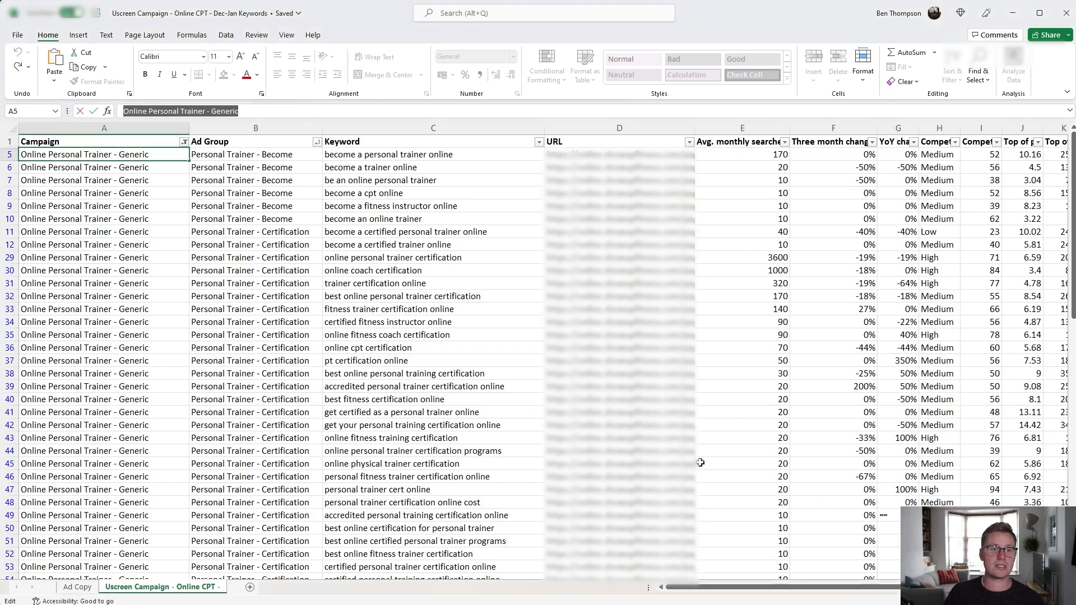
left_click_drag(276, 154, 271, 464)
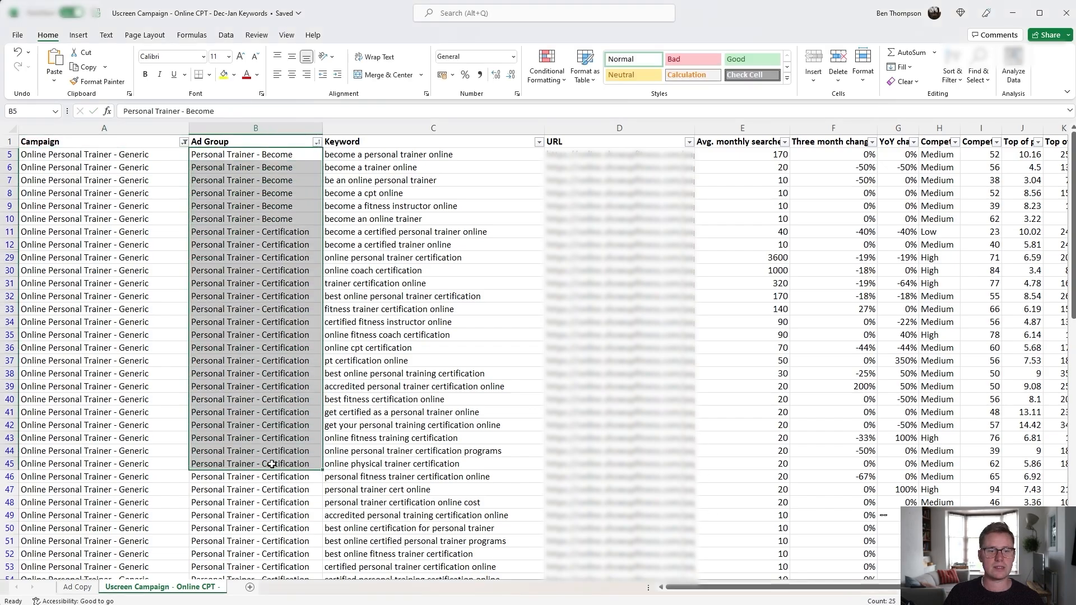
left_click(283, 337)
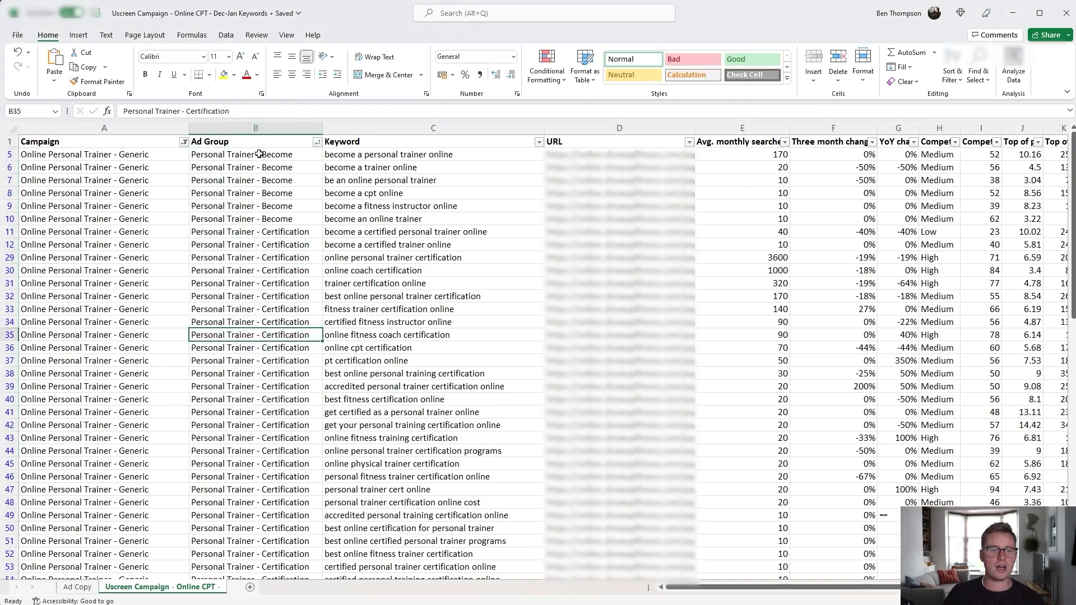
left_click(225, 161)
left_click(235, 155)
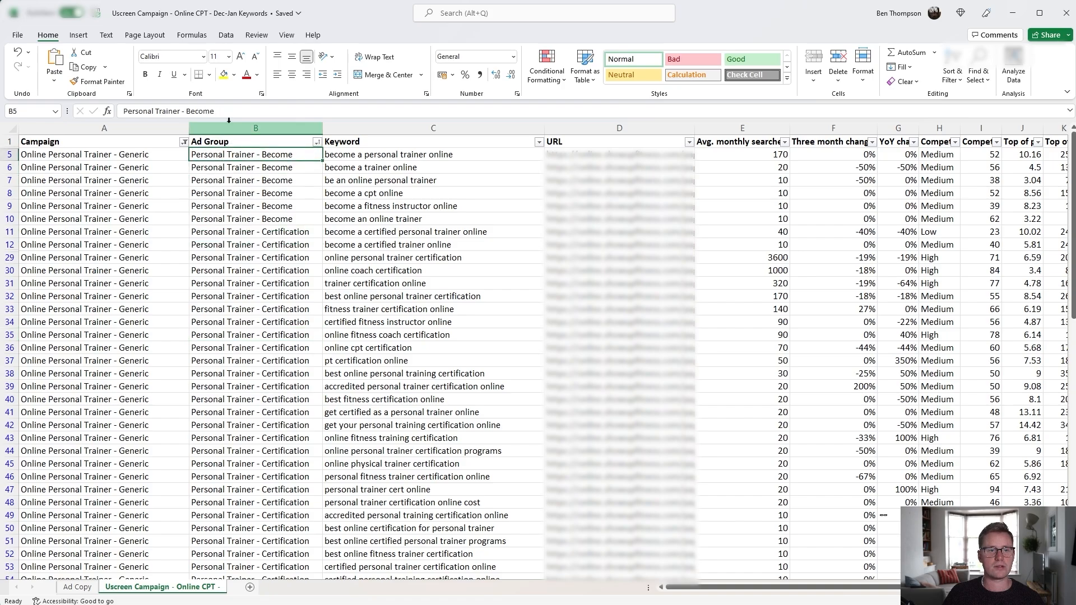
left_click_drag(221, 113, 118, 111)
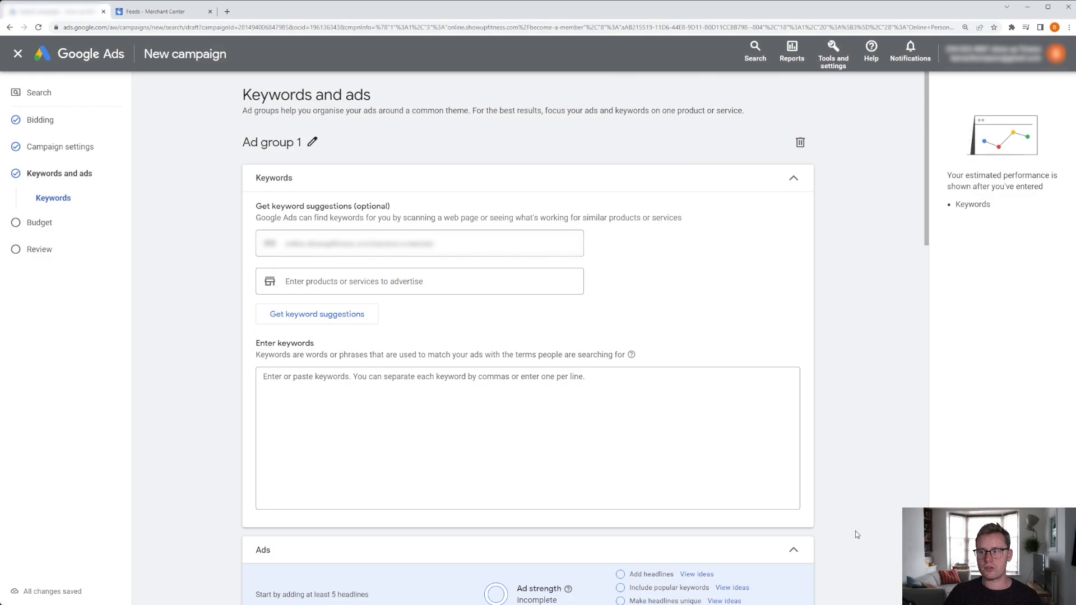
Rename Ad group 1 to Personal Trainer - Become.
left_click(312, 142)
left_click_drag(315, 146, 237, 151)
key("ctrl+v")
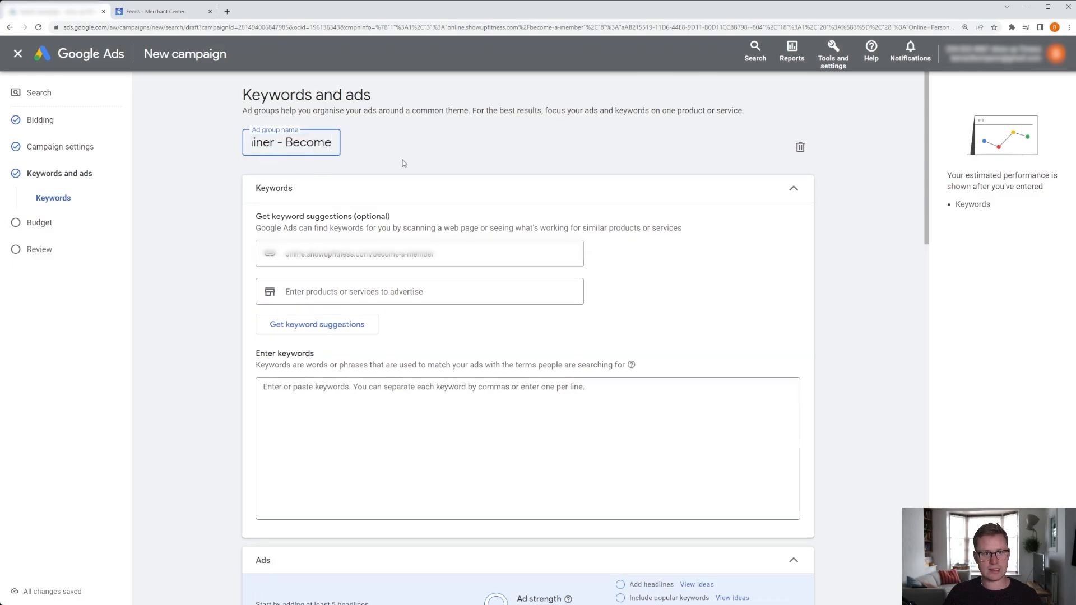
left_click(419, 156)
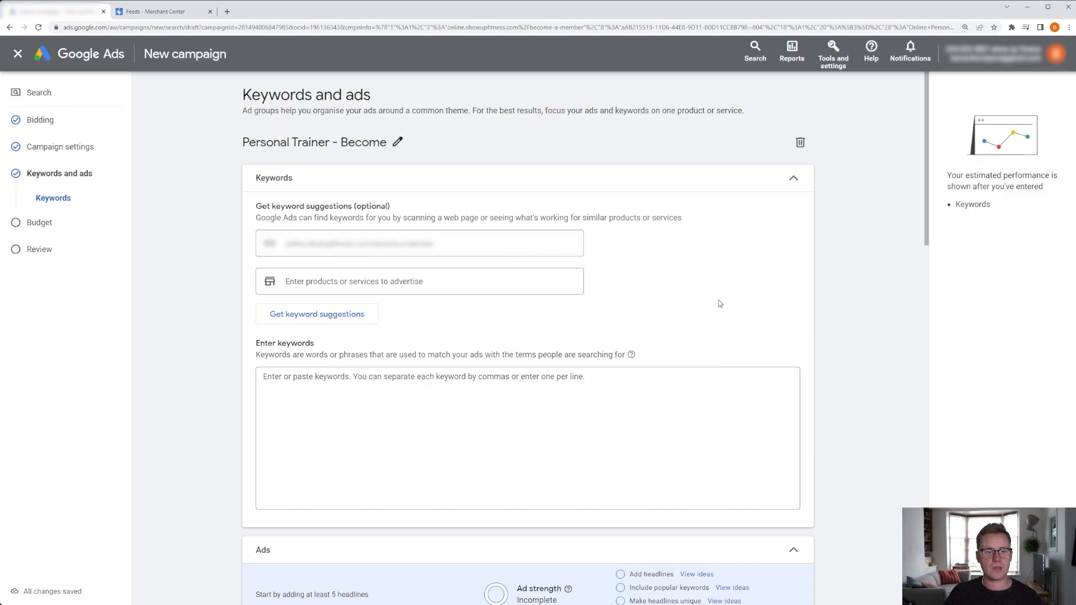
scroll(723, 305, "down", 1)
left_click_drag(337, 151, 262, 151)
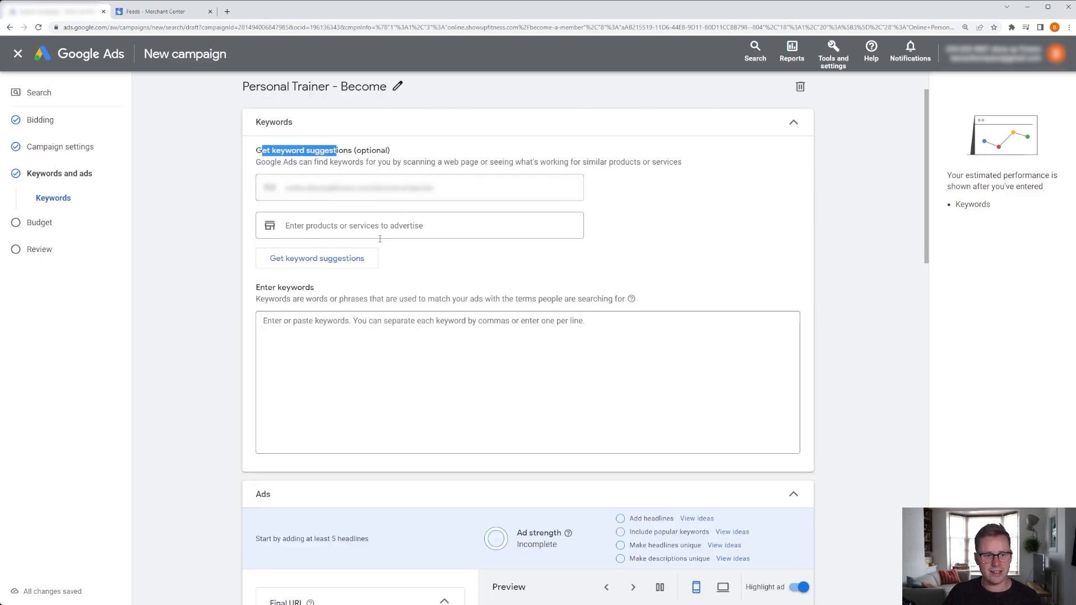
left_click(341, 155)
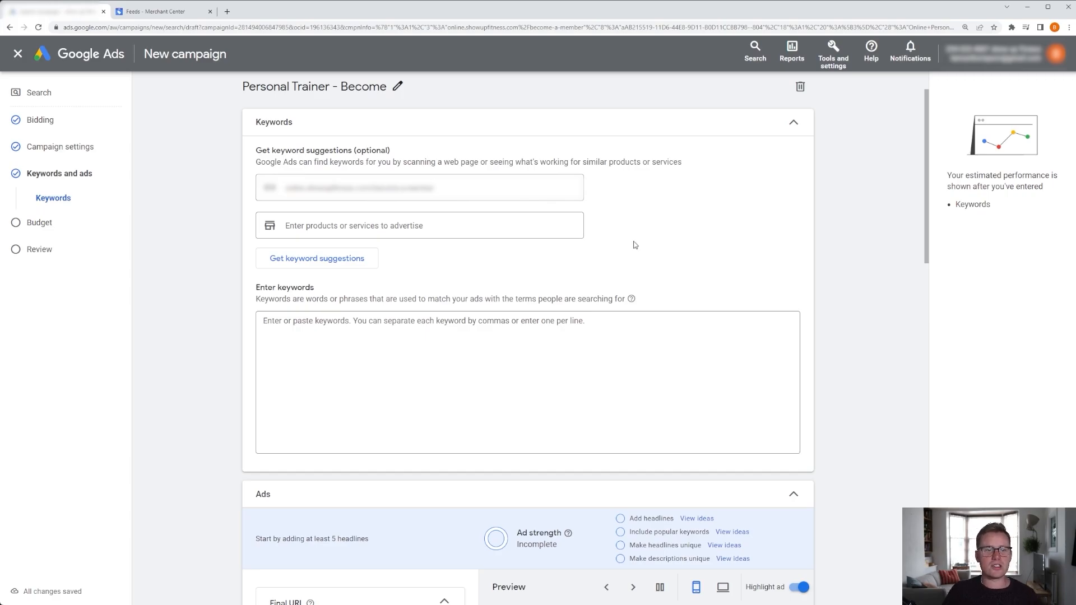
scroll(636, 245, "down", 1)
mouse_move(631, 245)
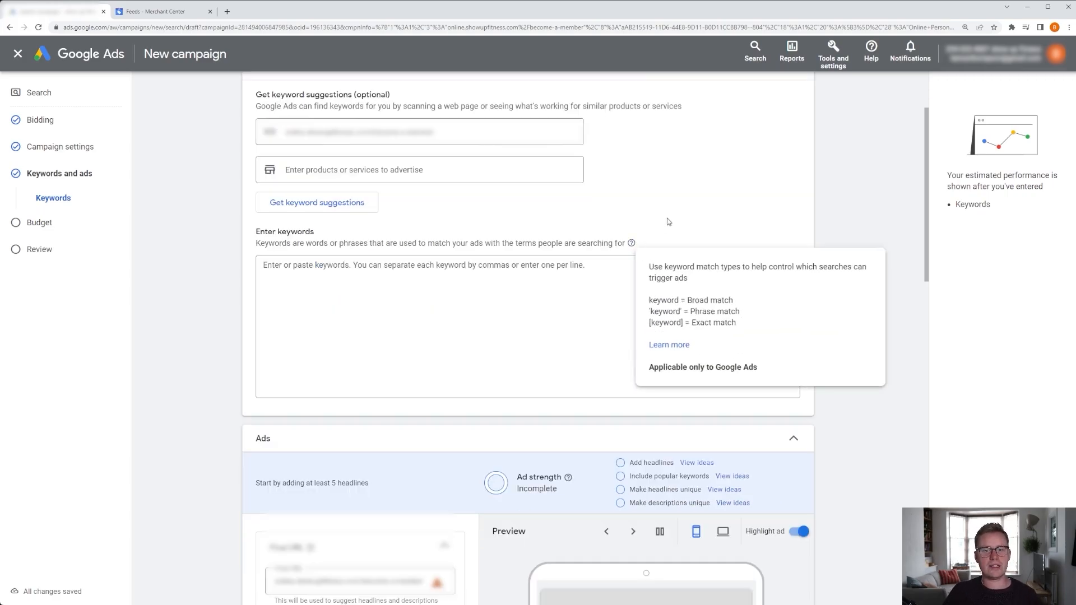
scroll(687, 214, "down", 1)
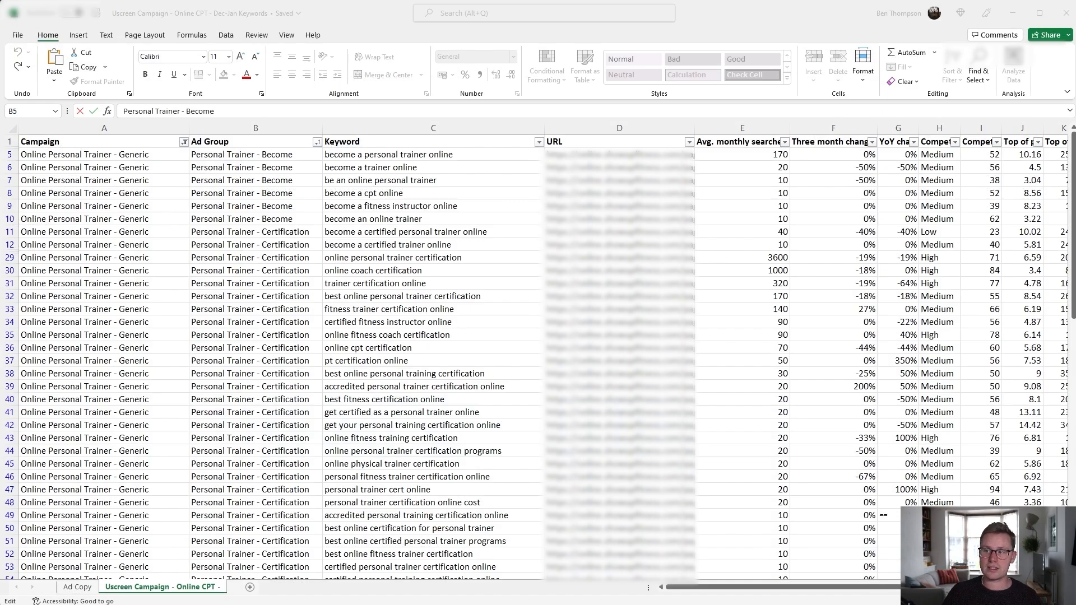
Copy the six Personal Trainer - Become keywords from the spreadsheet and paste them into the ad group's keywords box.
left_click(495, 257)
left_click_drag(227, 154, 525, 222)
left_click_drag(404, 156, 398, 220)
key("ctrl+c")
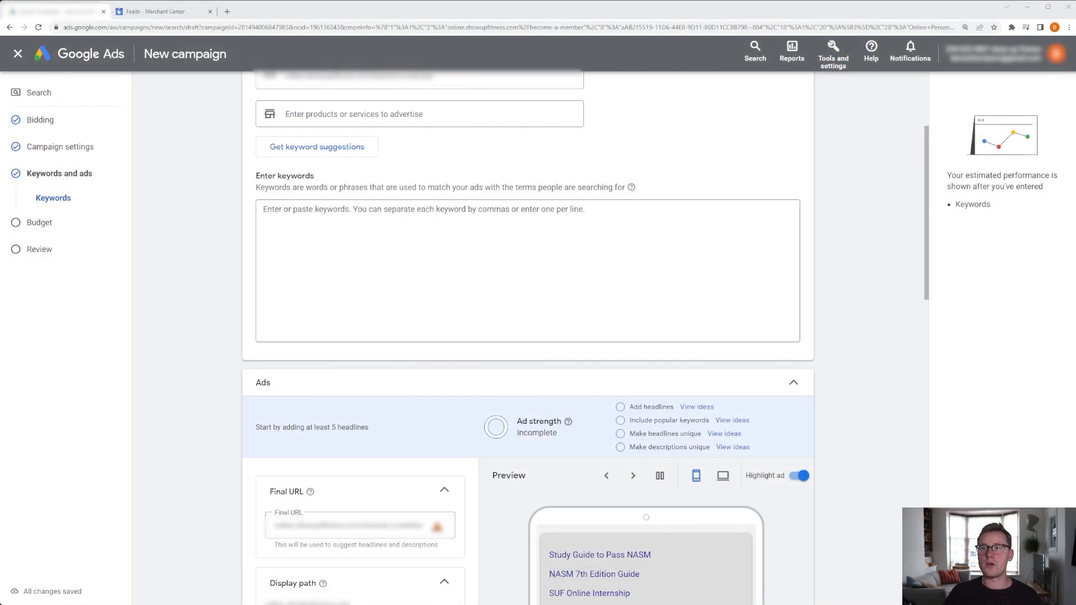
left_click(367, 232)
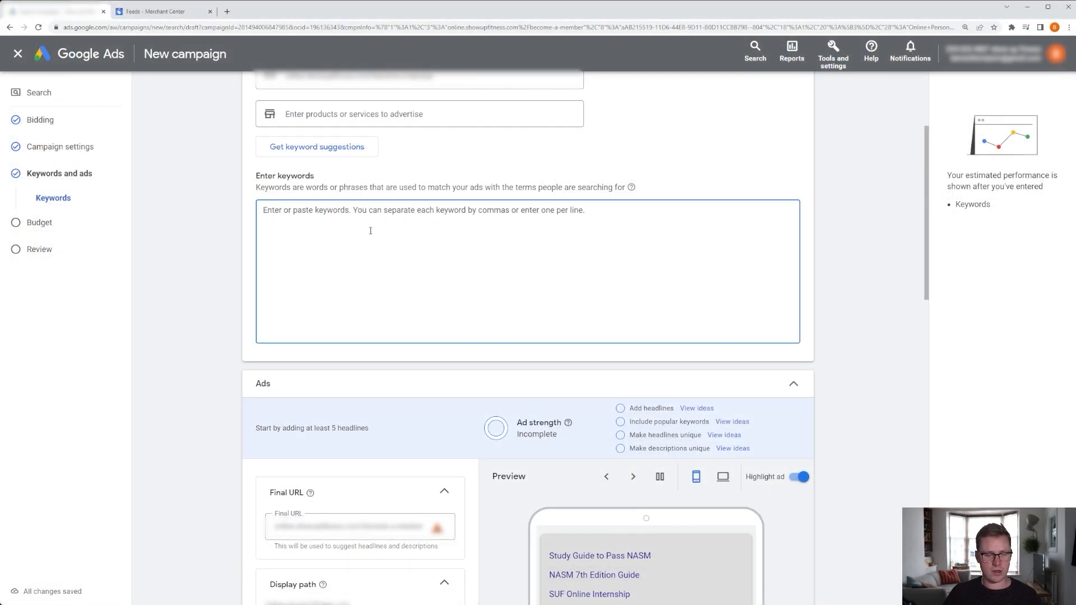
key("ctrl+v")
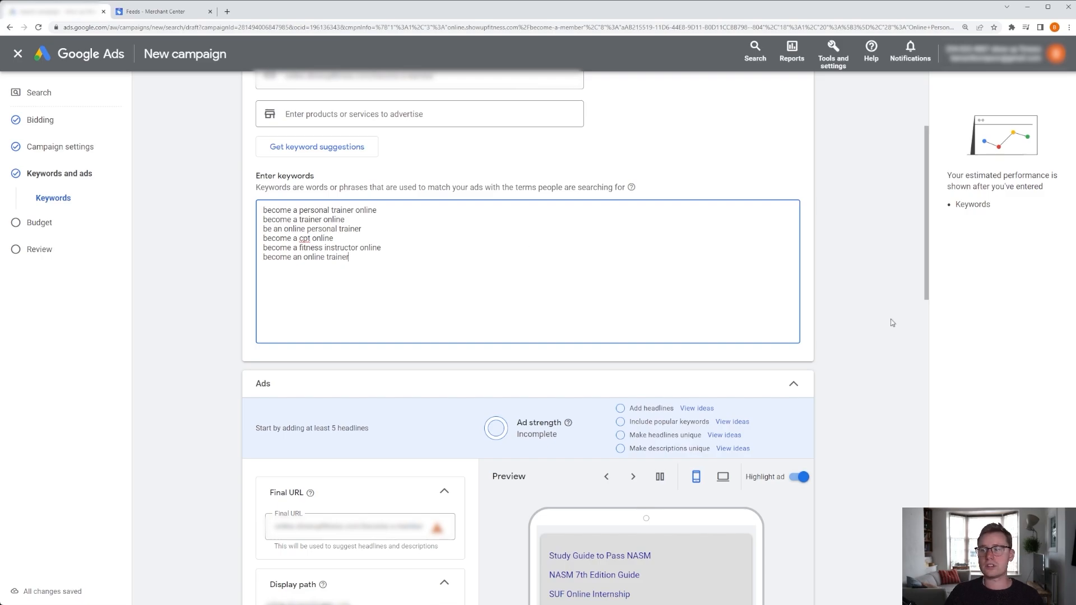
Read the keyword match type help and scroll through the ad group's ads section.
mouse_move(632, 188)
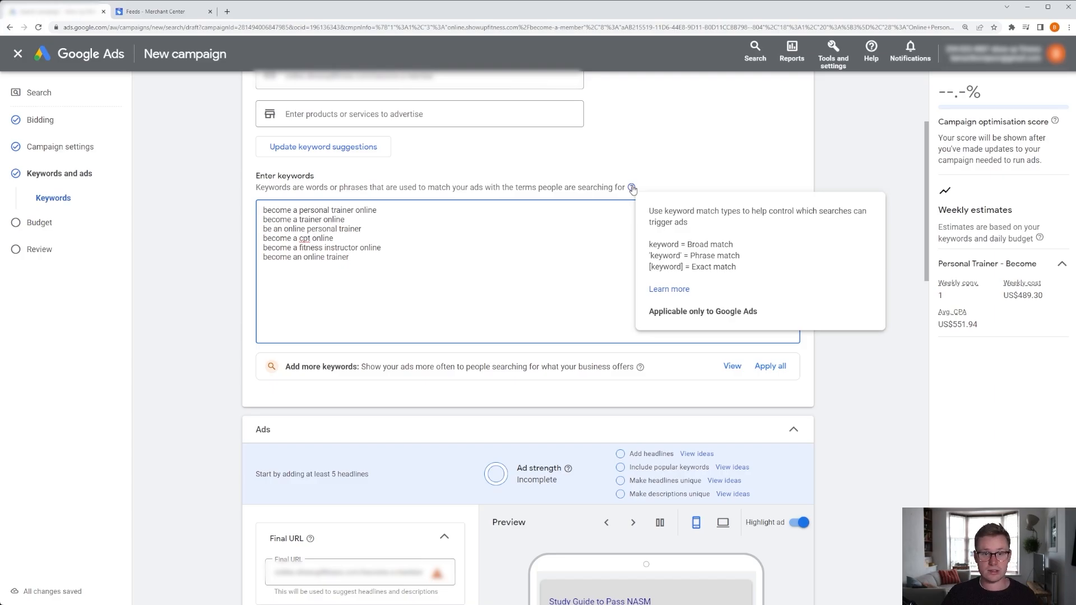
left_click(632, 188)
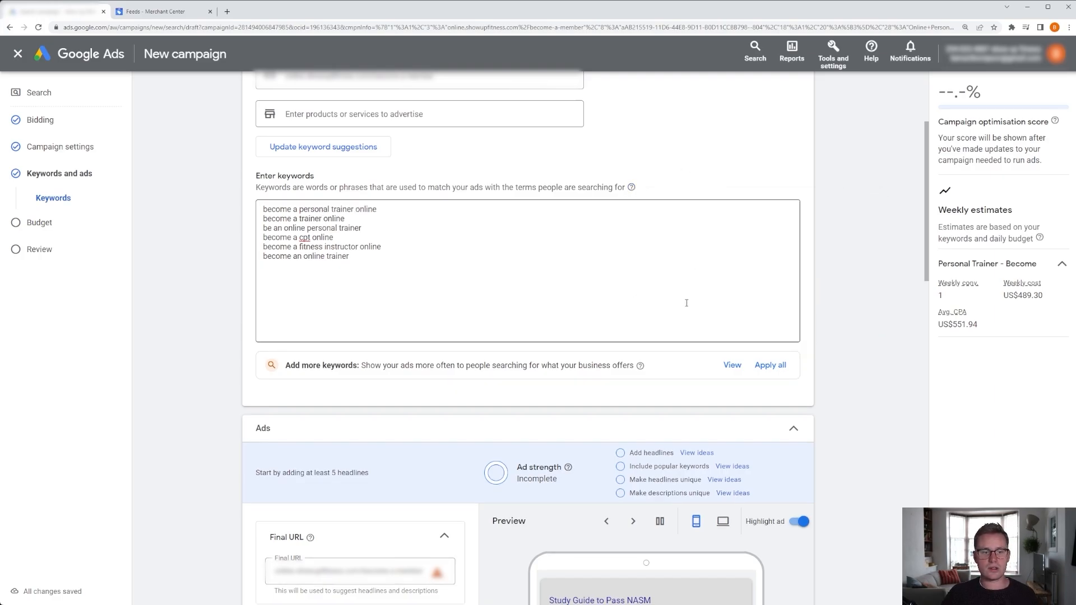
scroll(687, 301, "down", 1)
left_click_drag(398, 310, 557, 309)
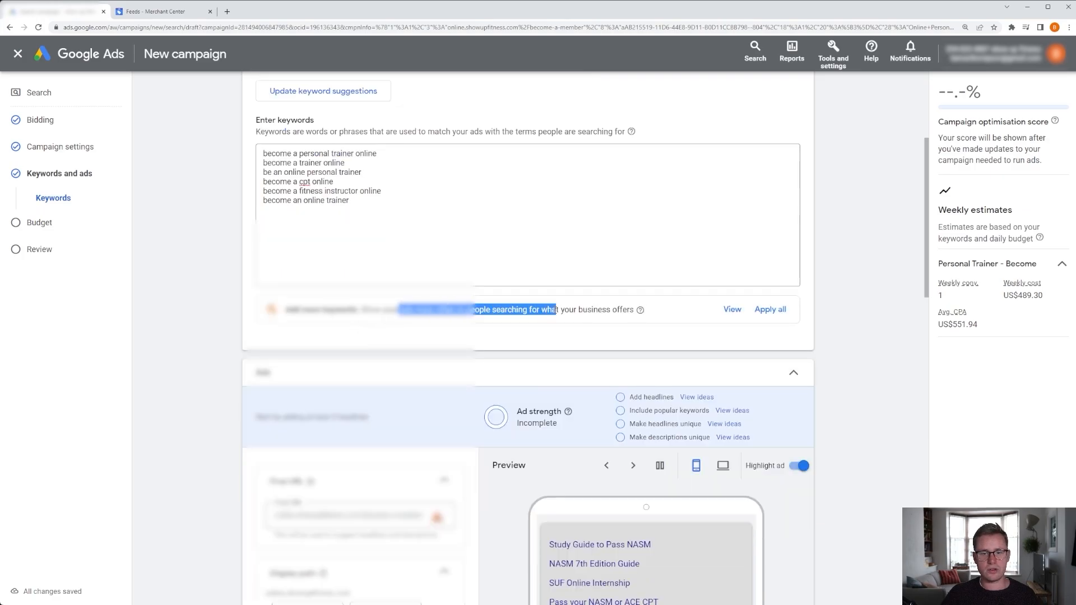
left_click(632, 326)
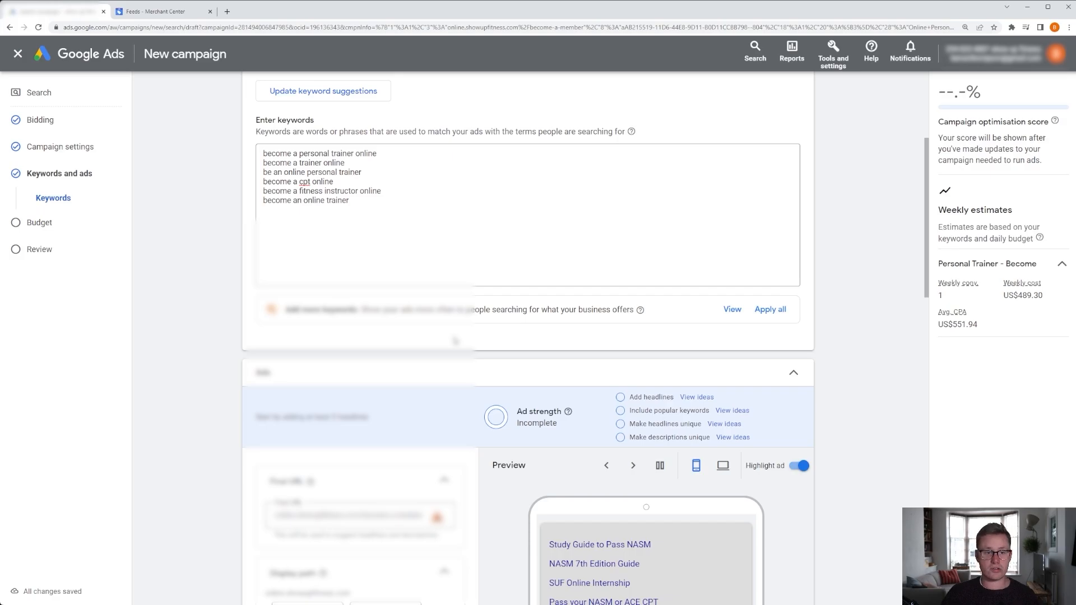
scroll(458, 342, "down", 5)
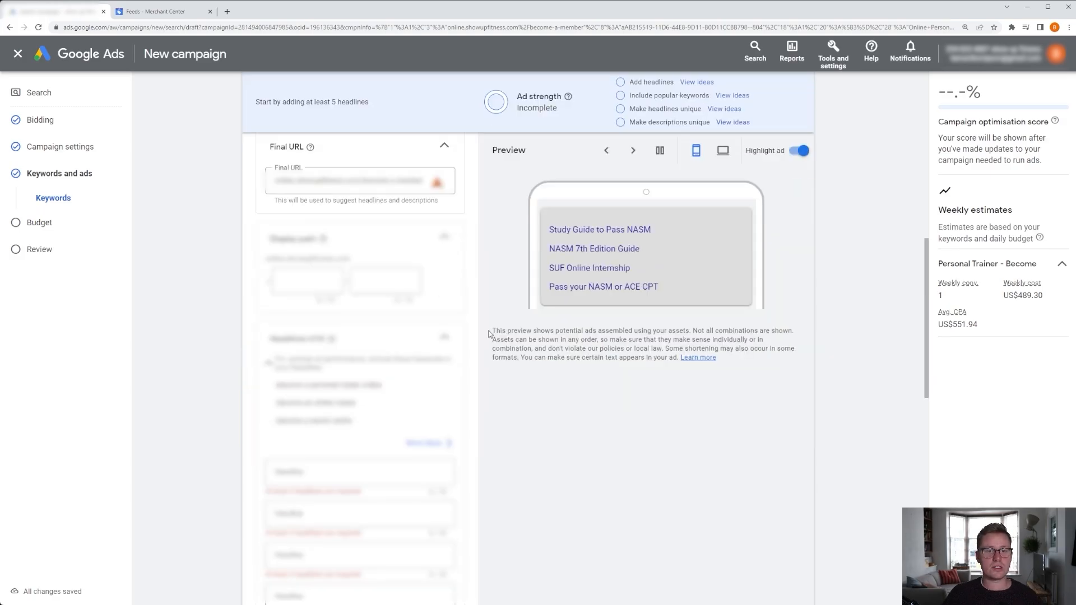
scroll(486, 335, "up", 8)
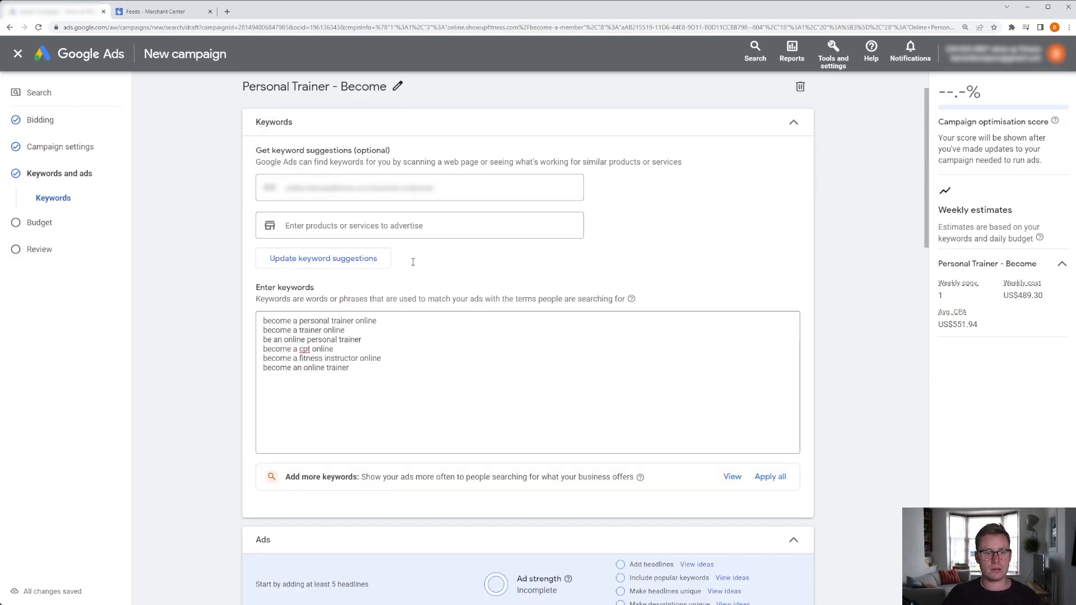
scroll(337, 336, "down", 7)
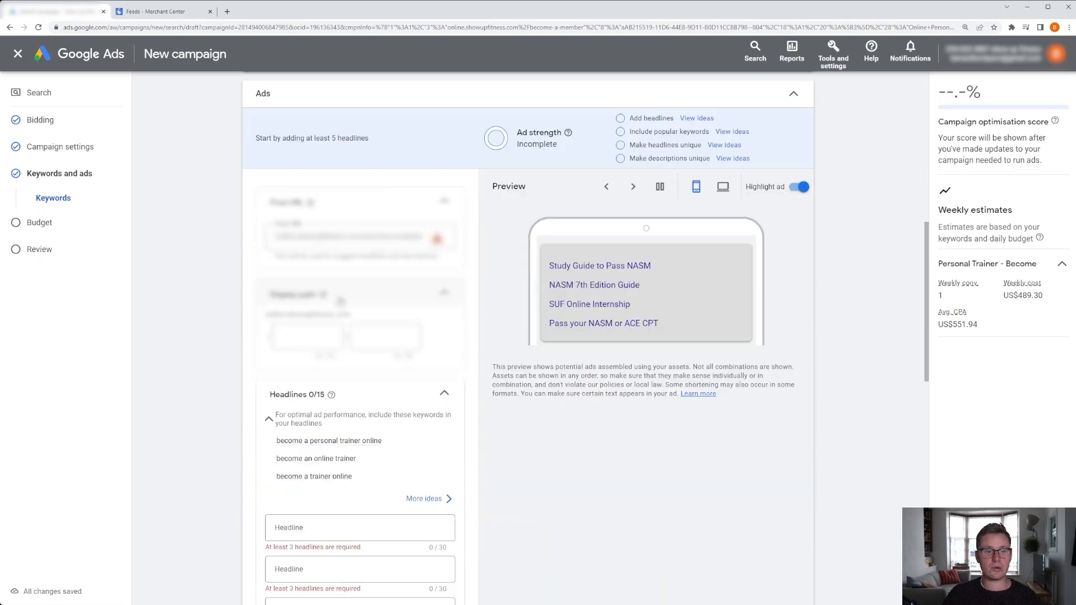
scroll(339, 246, "down", 1)
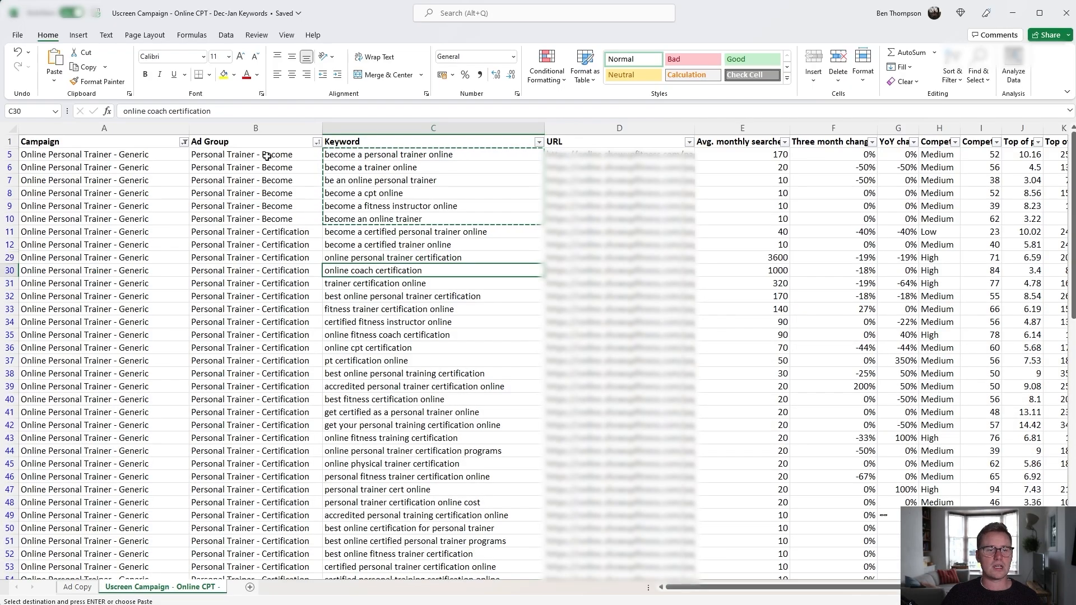
left_click_drag(261, 156, 415, 227)
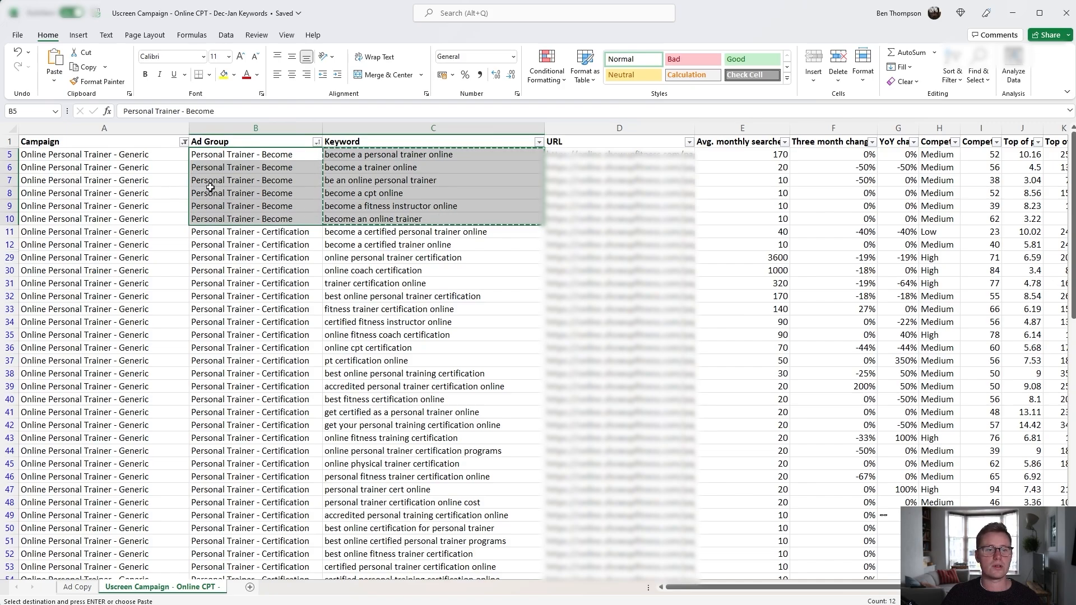
left_click(255, 167)
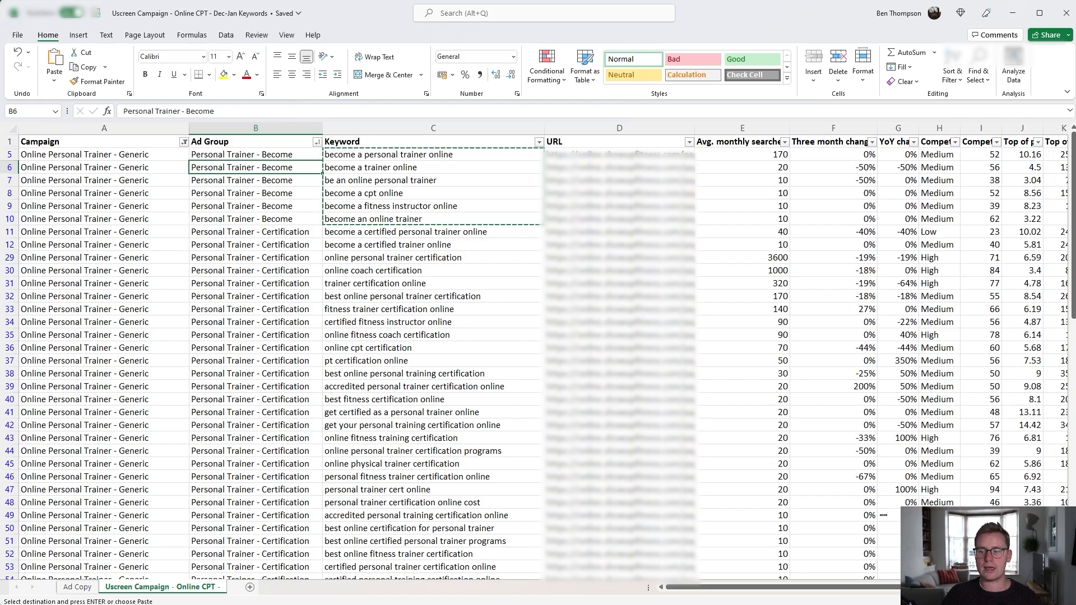
key("alt+Tab")
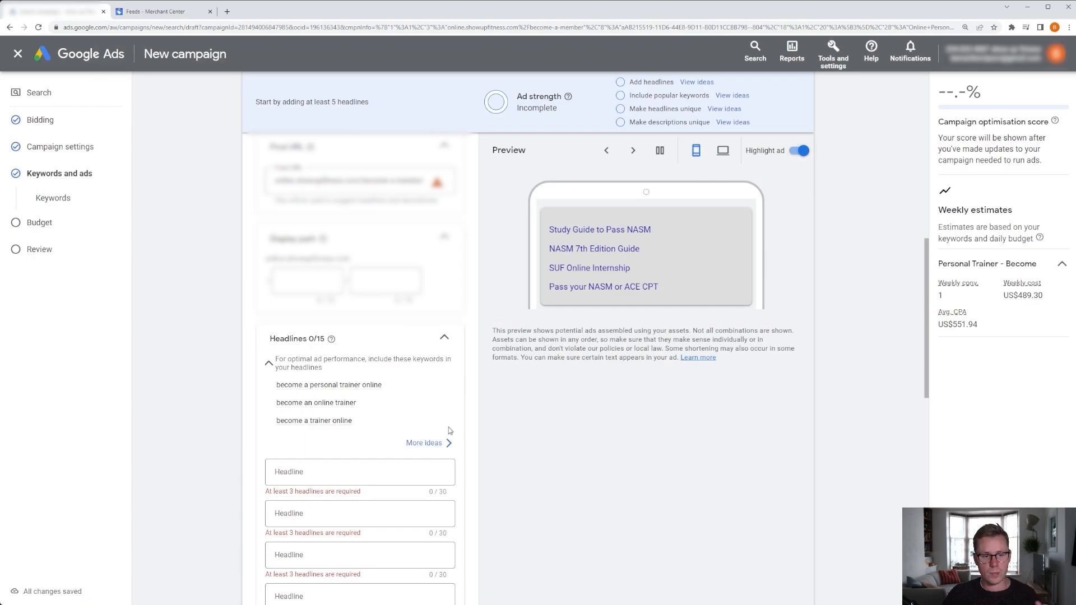
Set the ad's display path to become / personaltrainer.
scroll(453, 399, "down", 2)
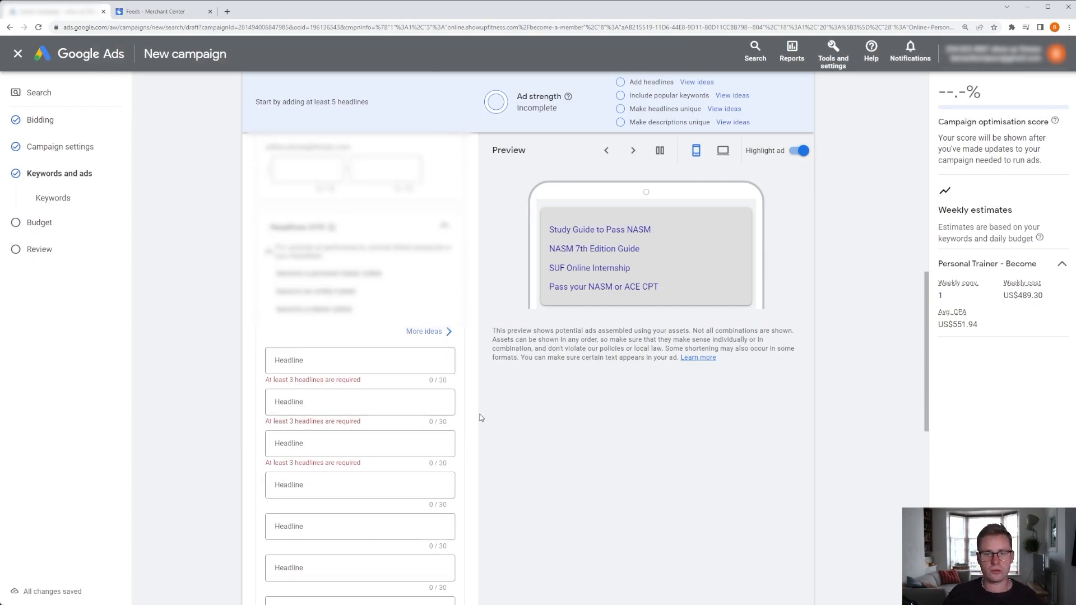
scroll(480, 415, "up", 2)
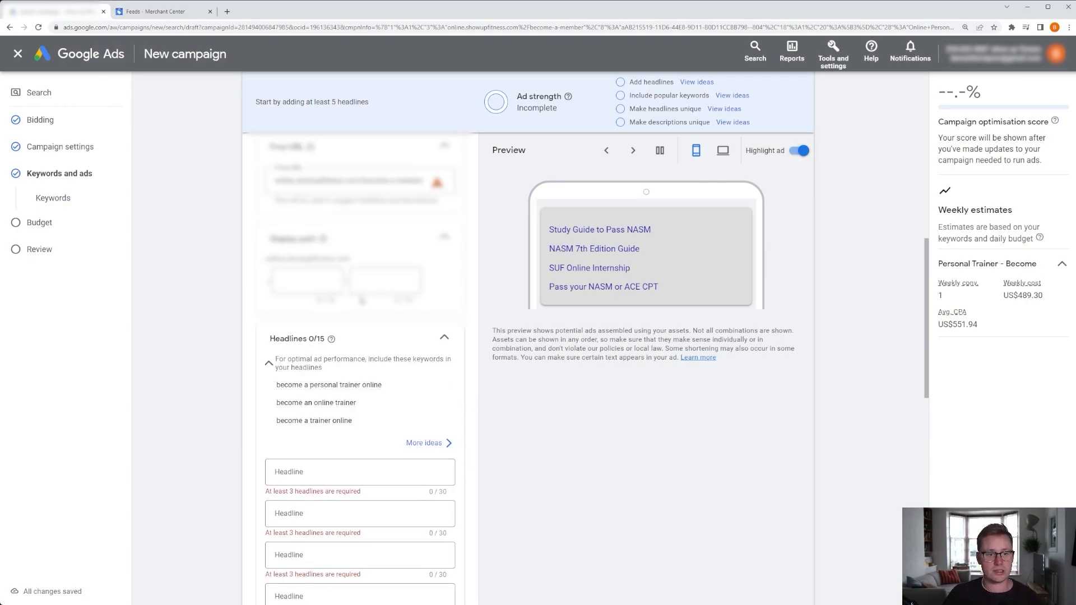
scroll(352, 263, "up", 1)
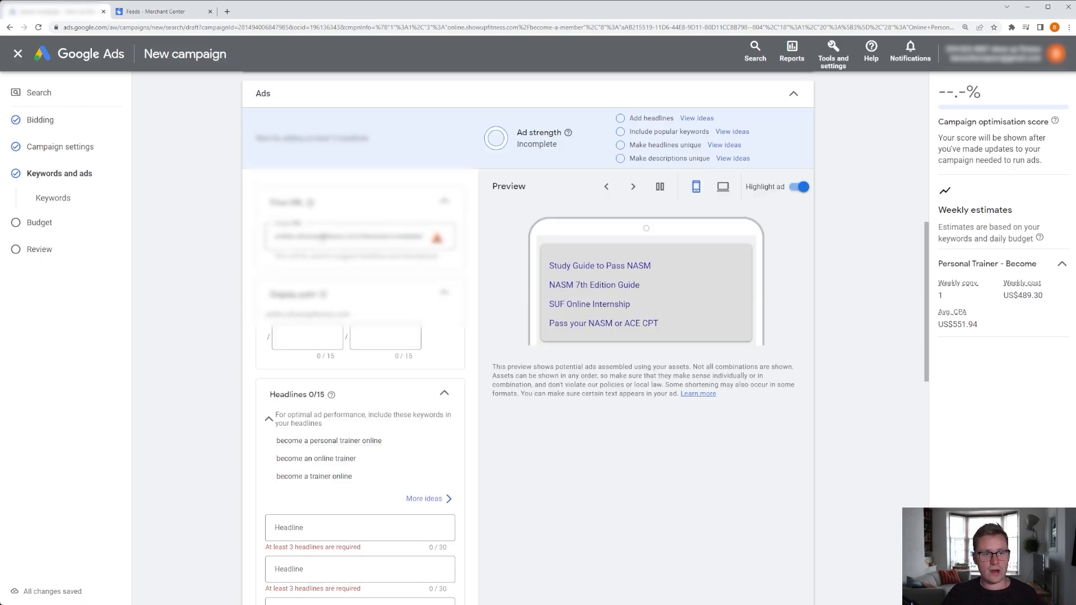
scroll(319, 341, "down", 1)
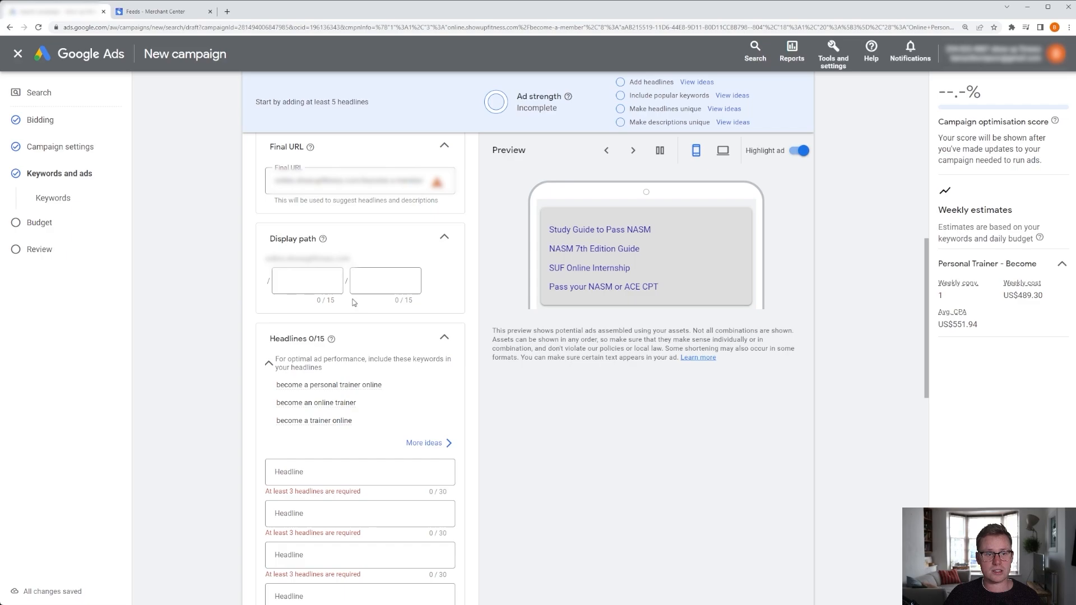
left_click(328, 287)
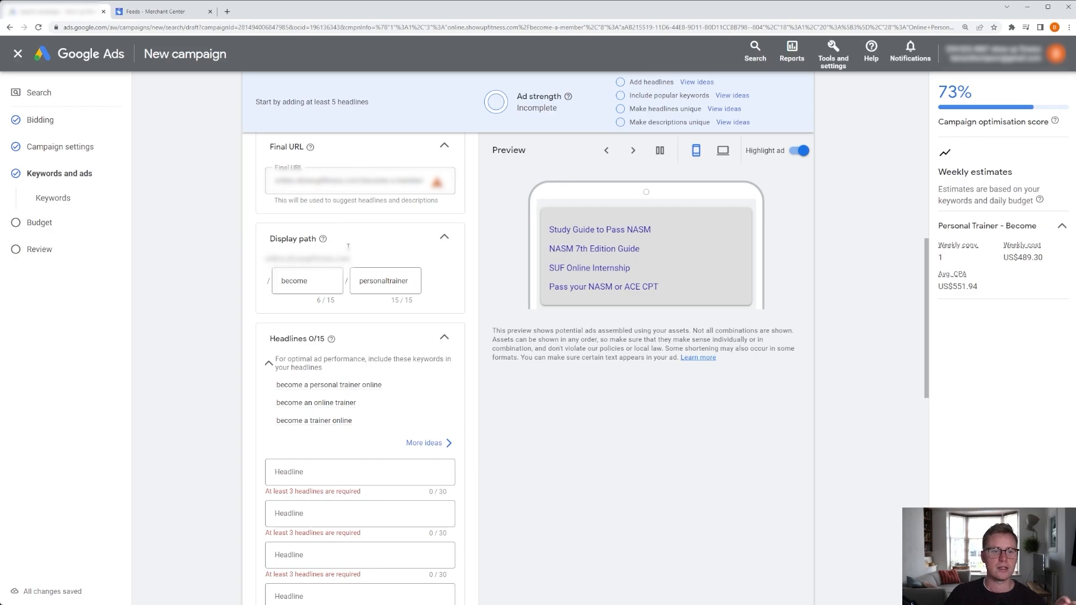
scroll(425, 255, "up", 1)
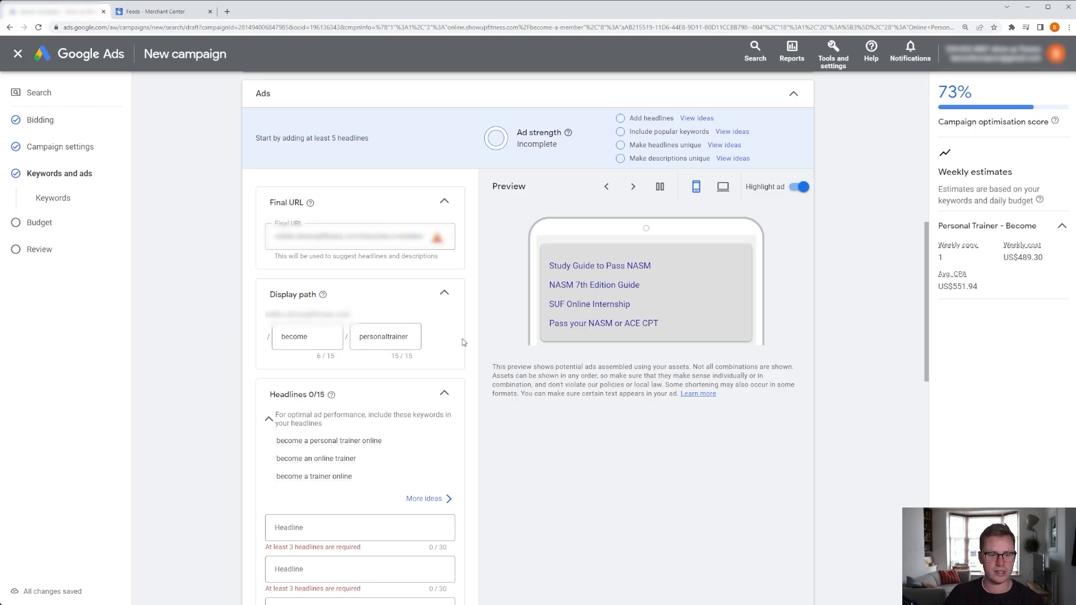
scroll(479, 336, "down", 3)
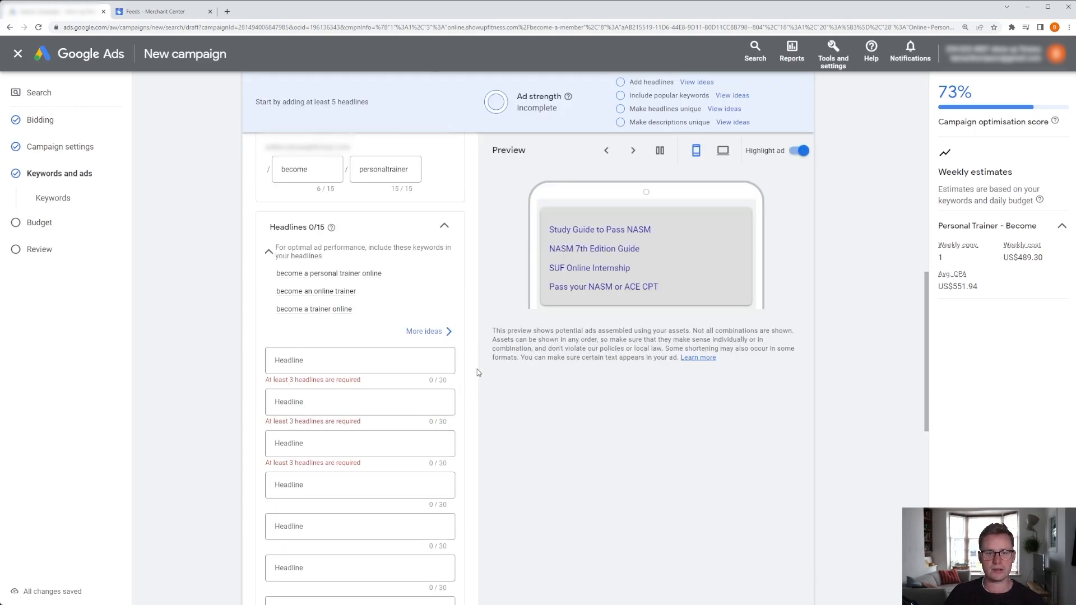
In the Ad Copy sheet, set cell E3 to headline 2 and enter headline 3 in cell F3.
scroll(473, 376, "down", 2)
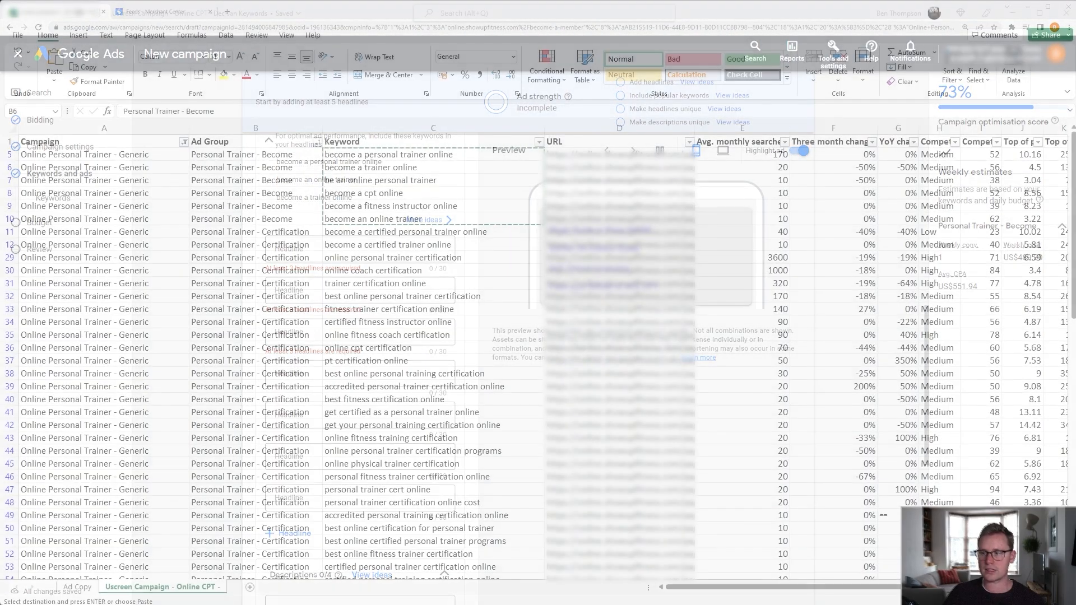
left_click(77, 587)
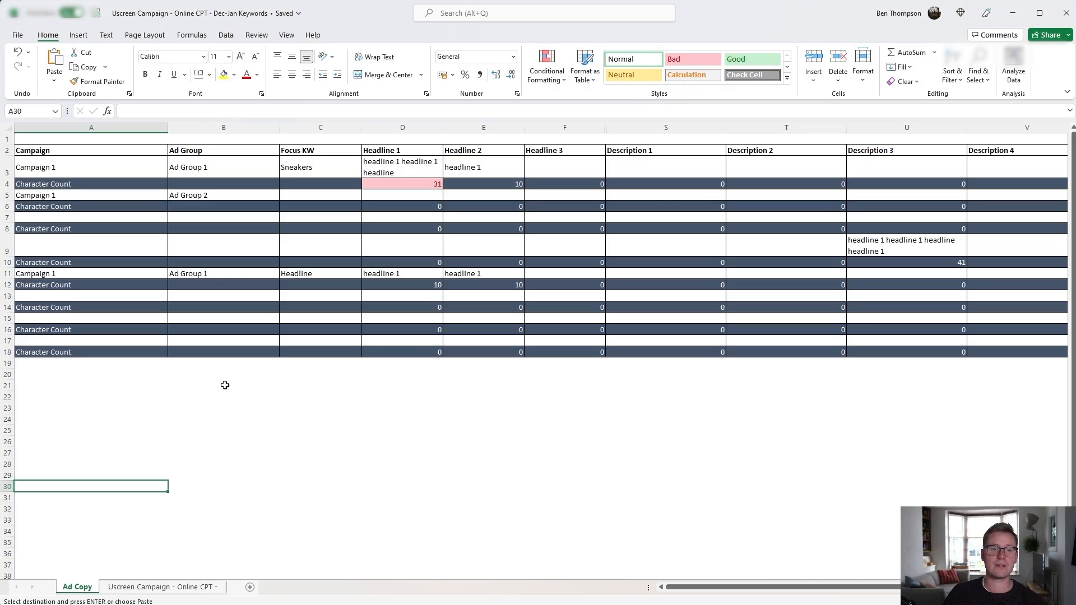
left_click(434, 164)
left_click(476, 168)
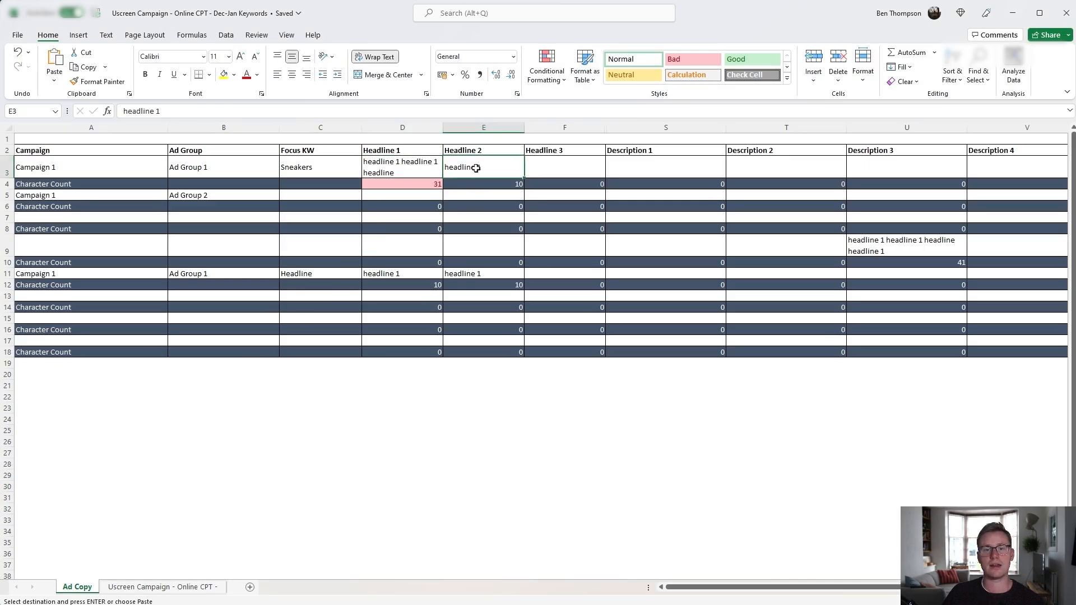
double_click(497, 166)
key("BackSpace")
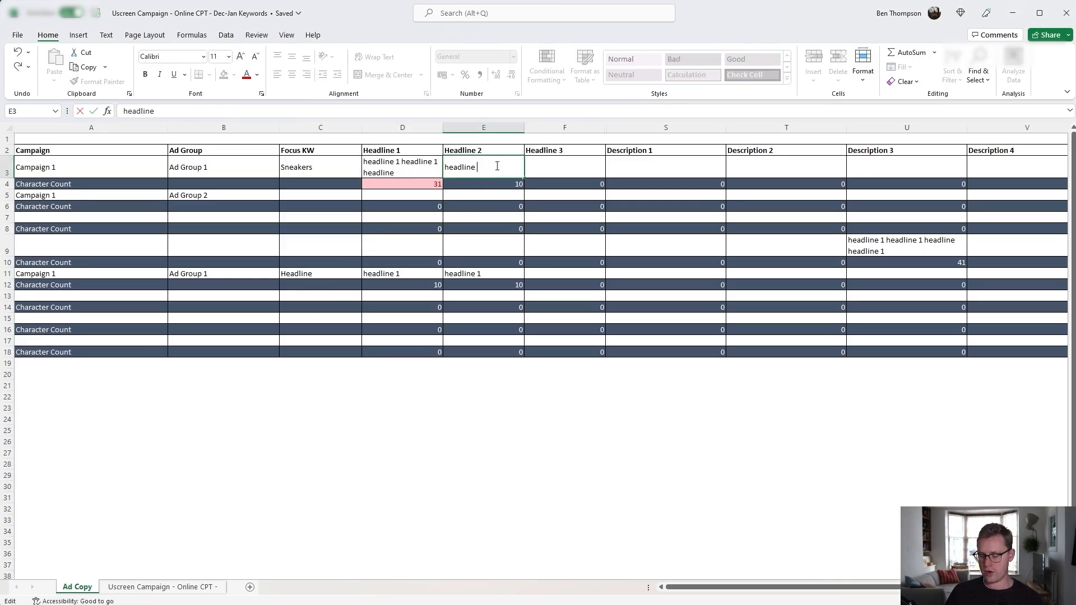
type("2")
key("Return")
key("Up")
key("Right")
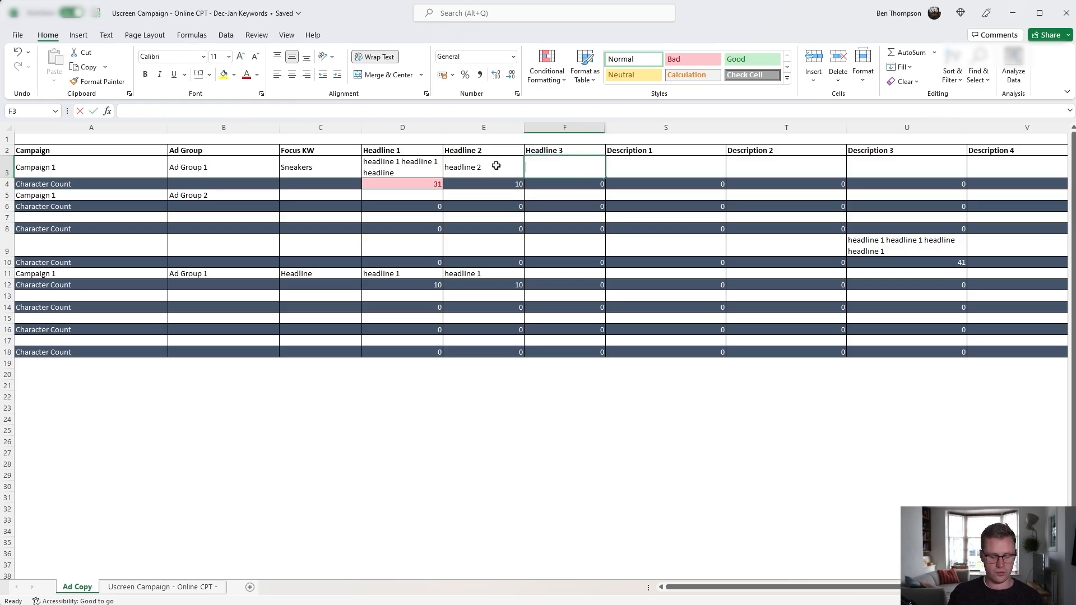
type("headline 3")
key("Return")
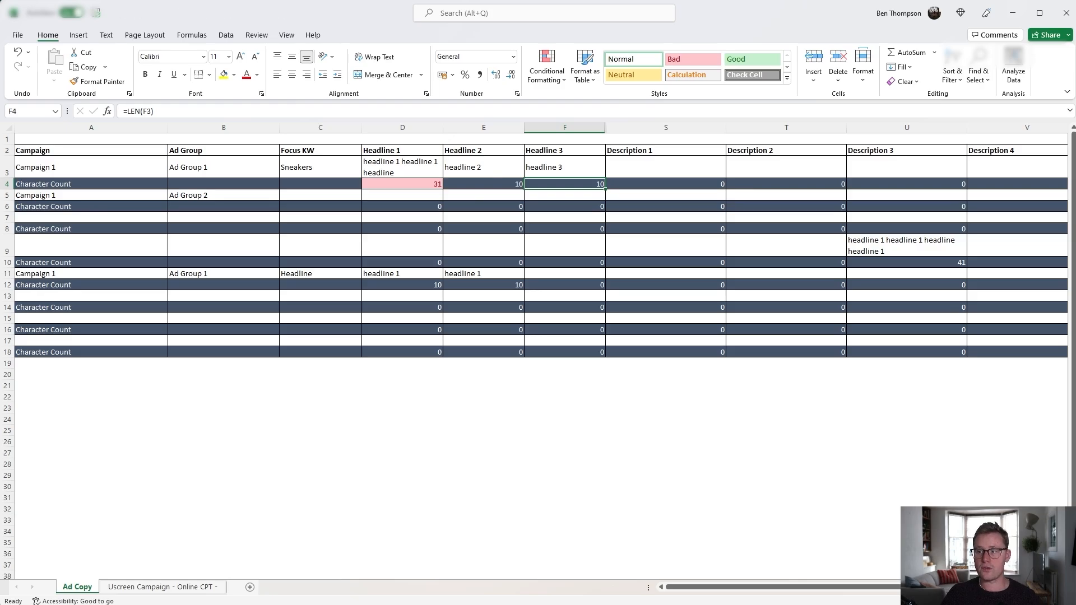
Copy the sample headline cell from the sheet and paste it into the ad's first headline field.
left_click(399, 169)
key("ctrl+c")
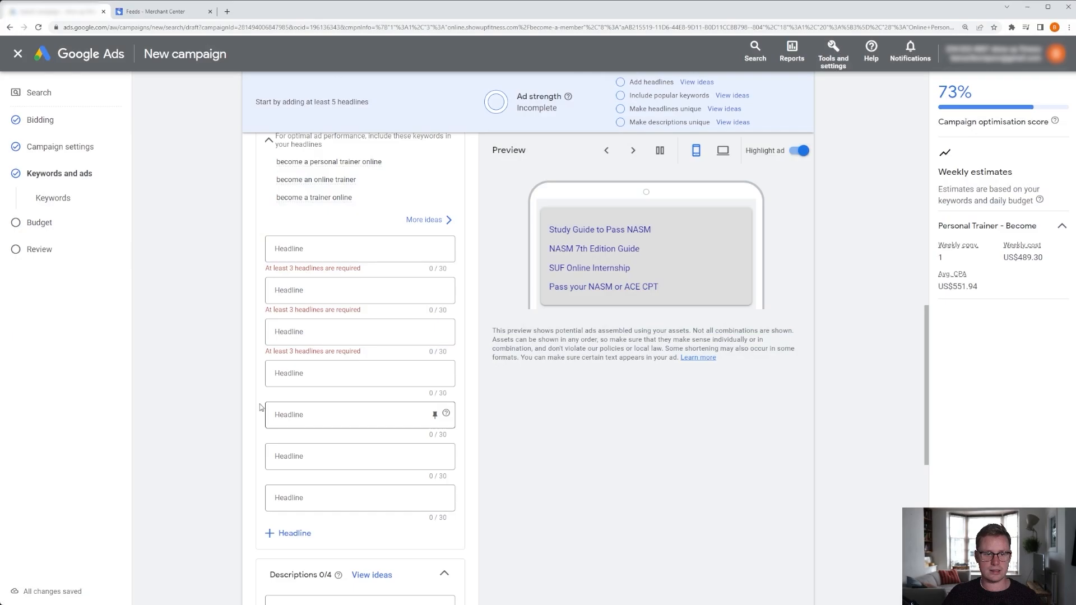
left_click(426, 249)
key("ctrl+v")
scroll(393, 331, "down", 5)
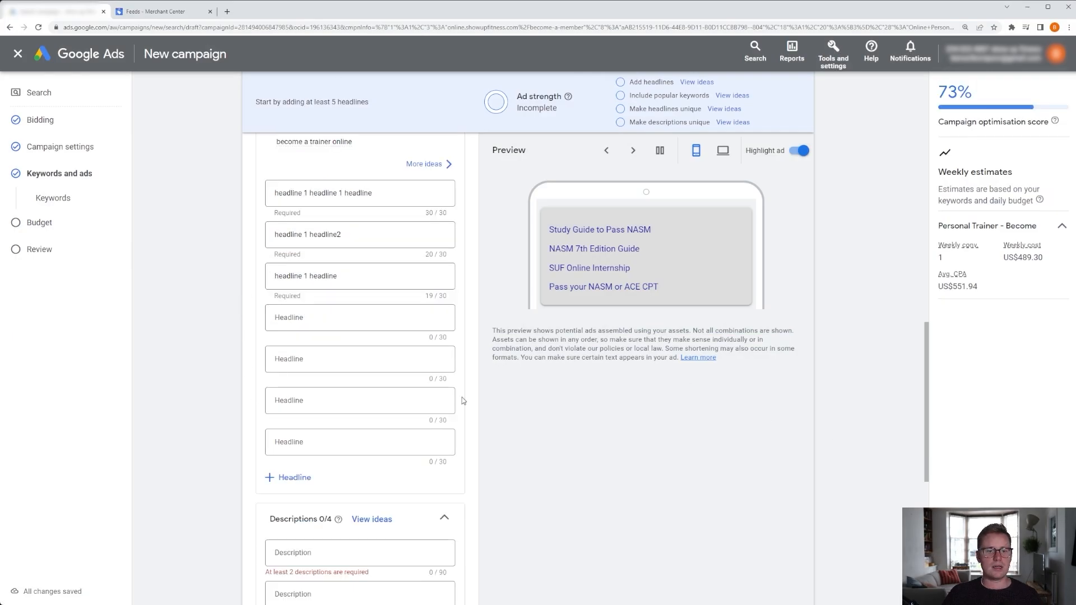
Enter description and description2 in the ad's first two description fields.
left_click(347, 338)
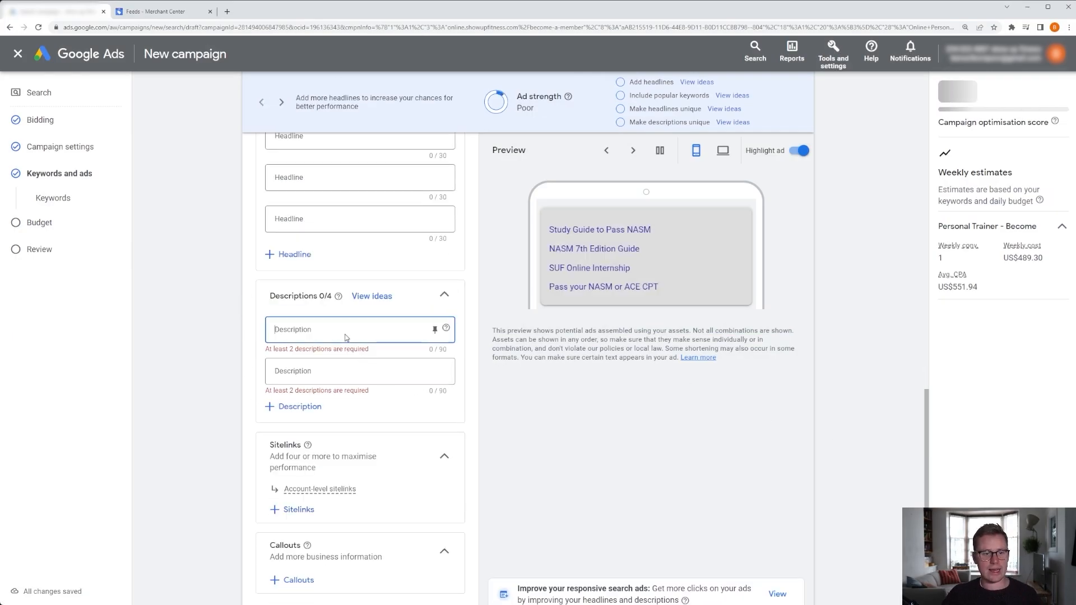
key("alt+Tab")
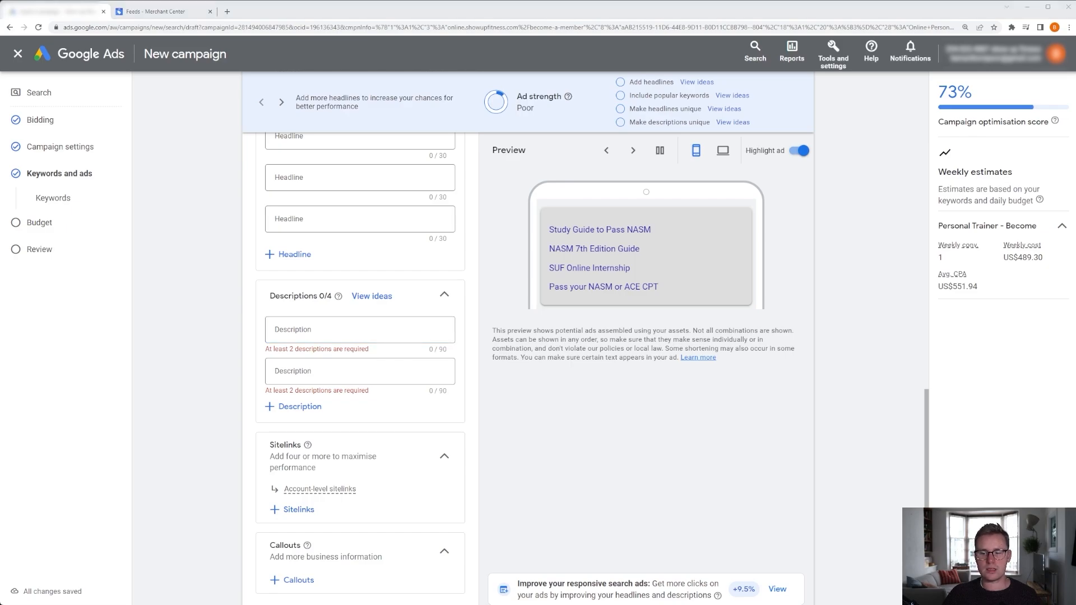
key("alt+Tab")
type("desc")
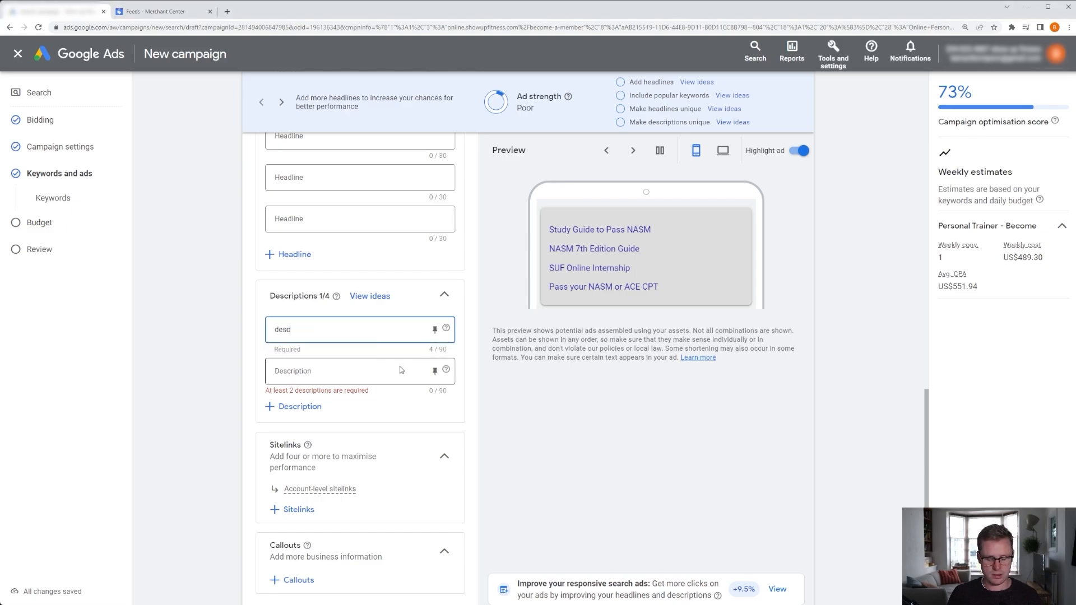
type("ription")
left_click(404, 380)
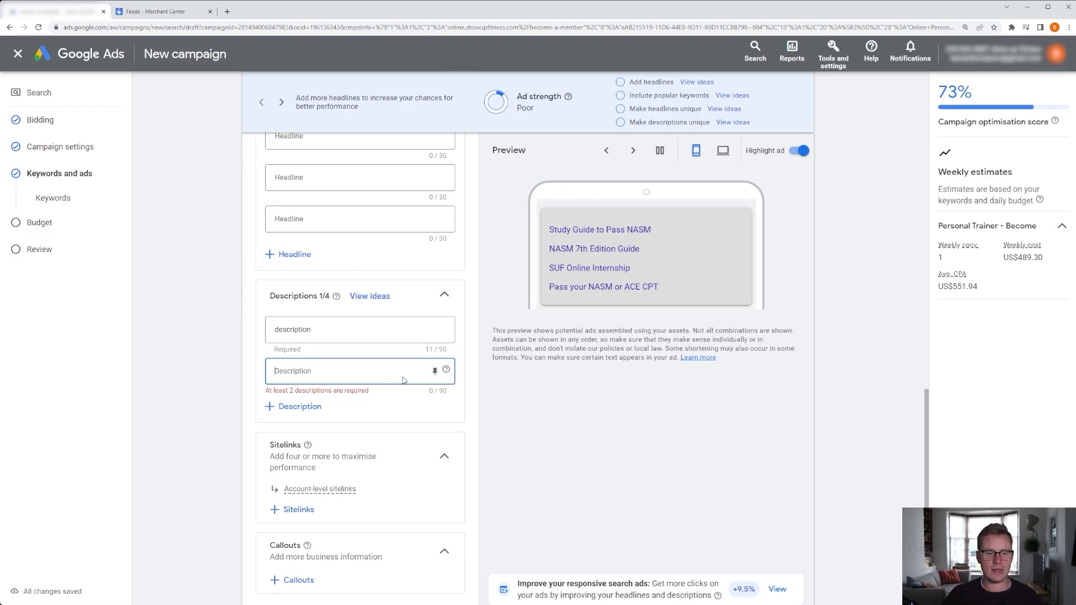
type("des")
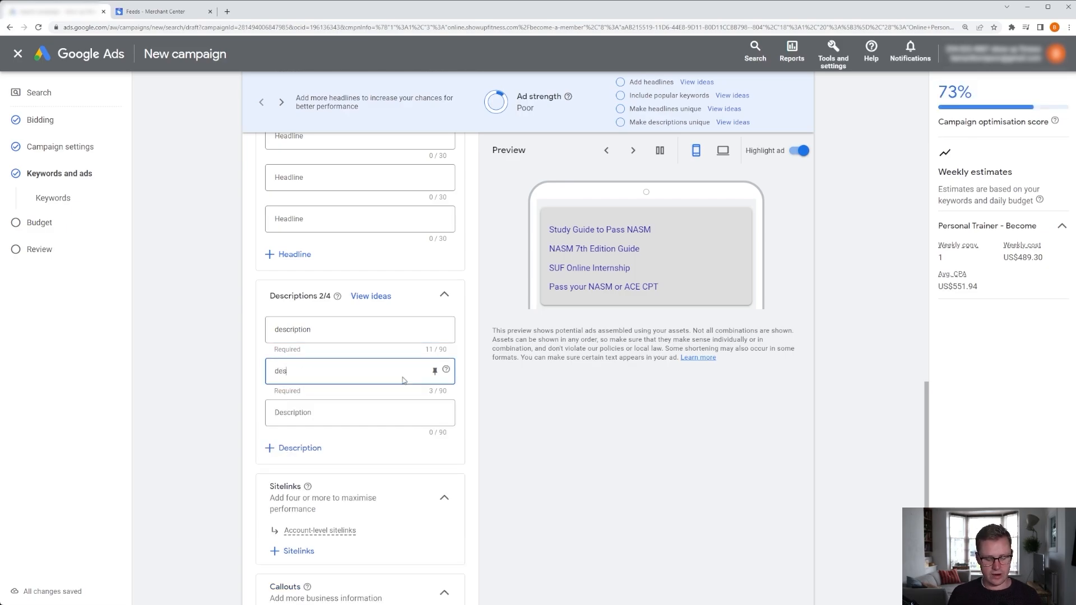
type("cription2")
left_click(497, 409)
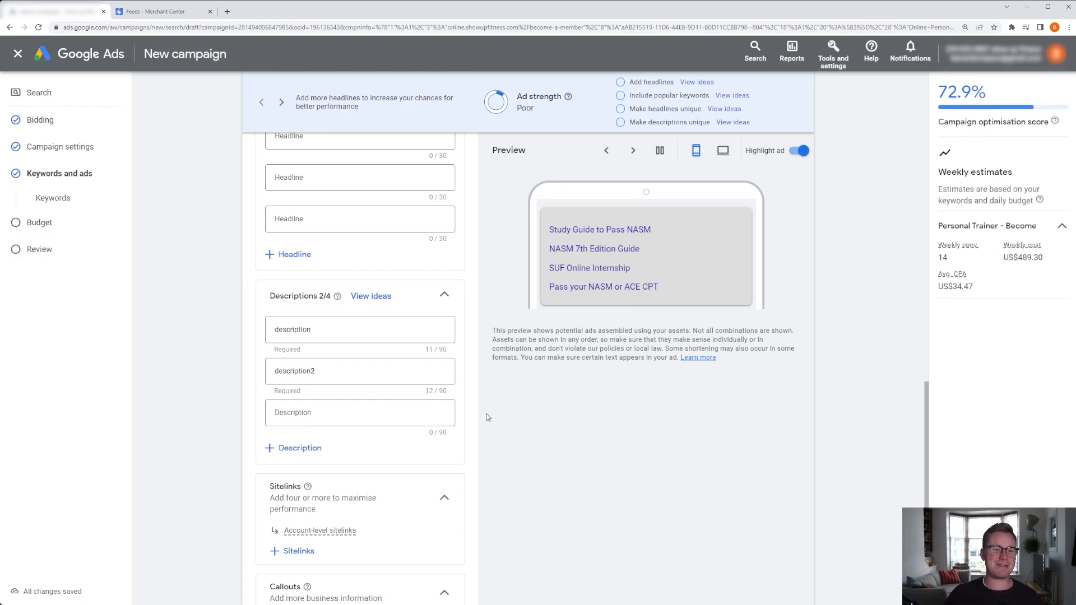
Review the ad strength indicator and scroll through the headlines, descriptions and sitelinks of the ad.
scroll(489, 418, "up", 3)
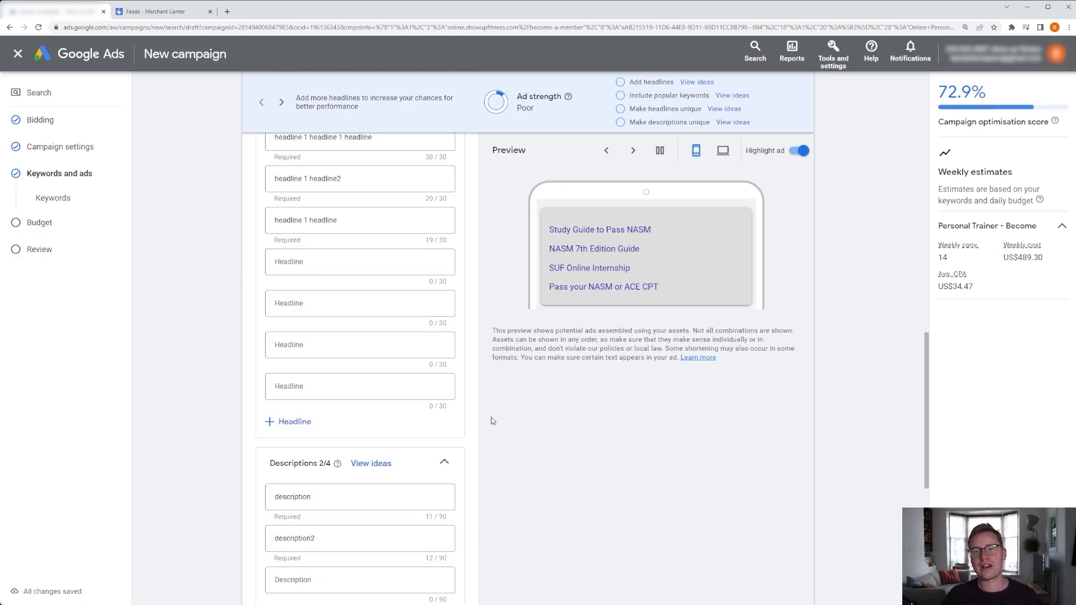
scroll(496, 431, "up", 1)
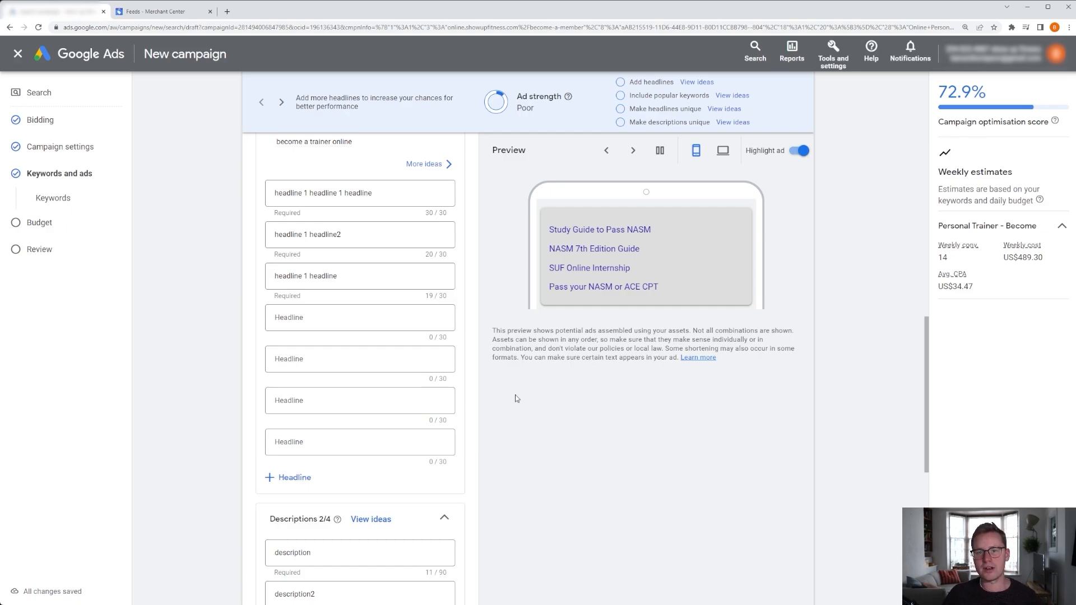
left_click_drag(522, 97, 554, 98)
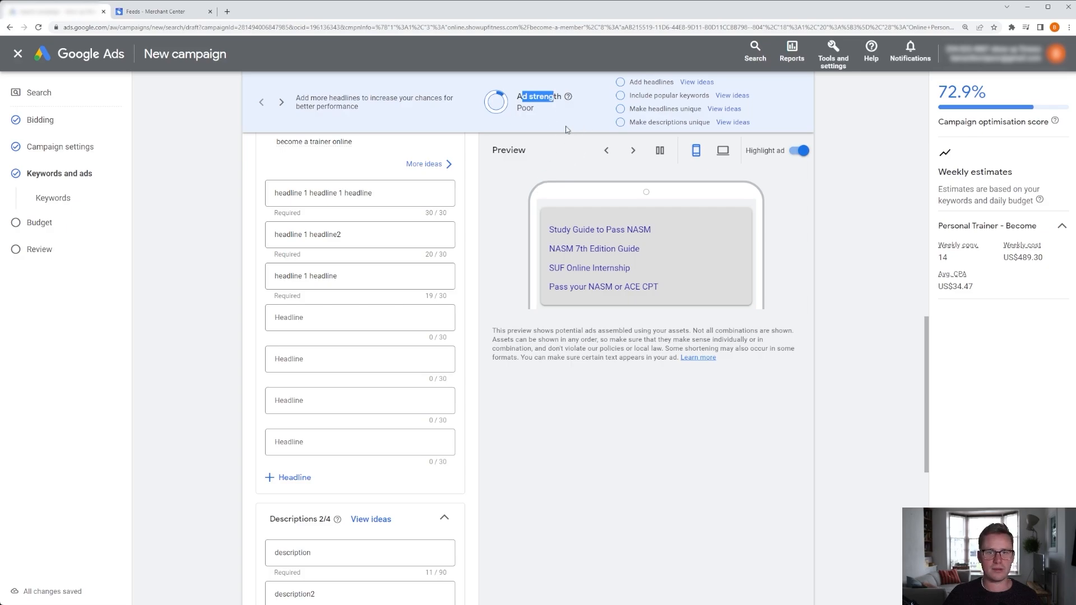
scroll(535, 322, "down", 7)
scroll(535, 325, "up", 5)
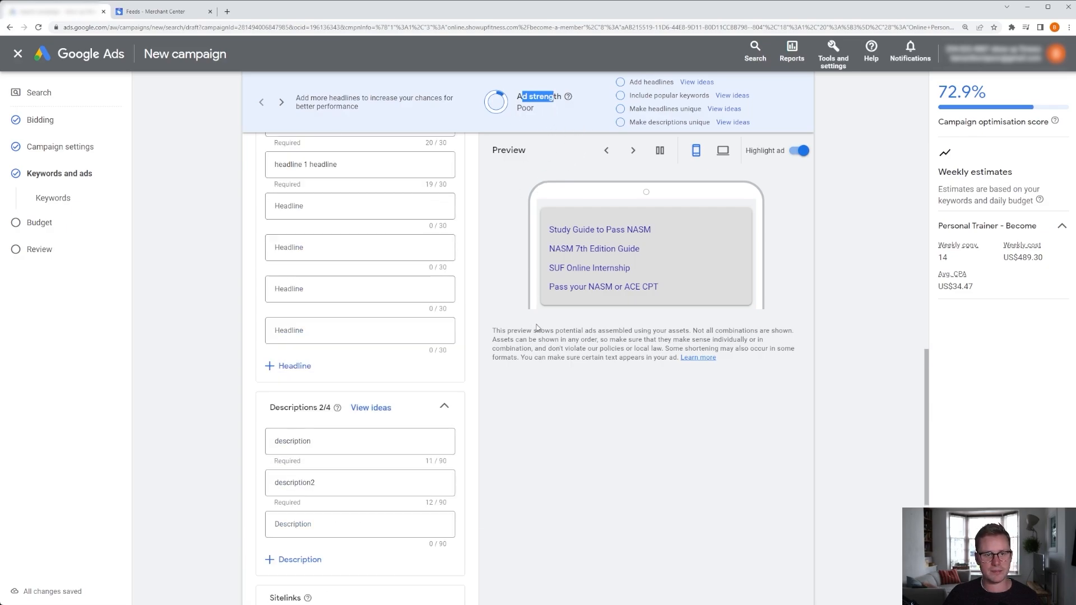
scroll(454, 298, "up", 1)
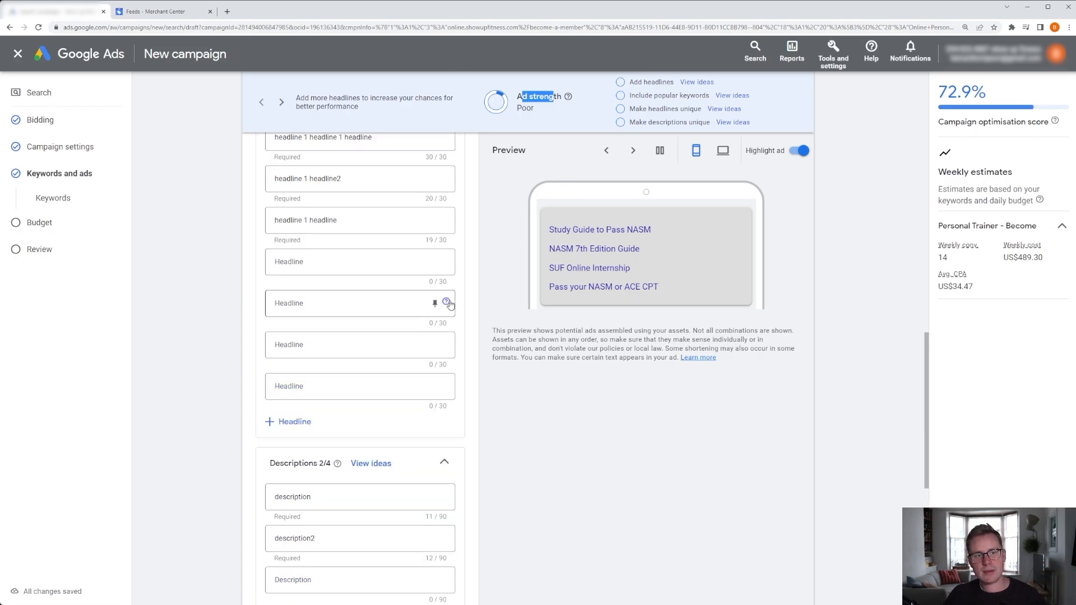
scroll(425, 262, "up", 1)
scroll(426, 313, "down", 5)
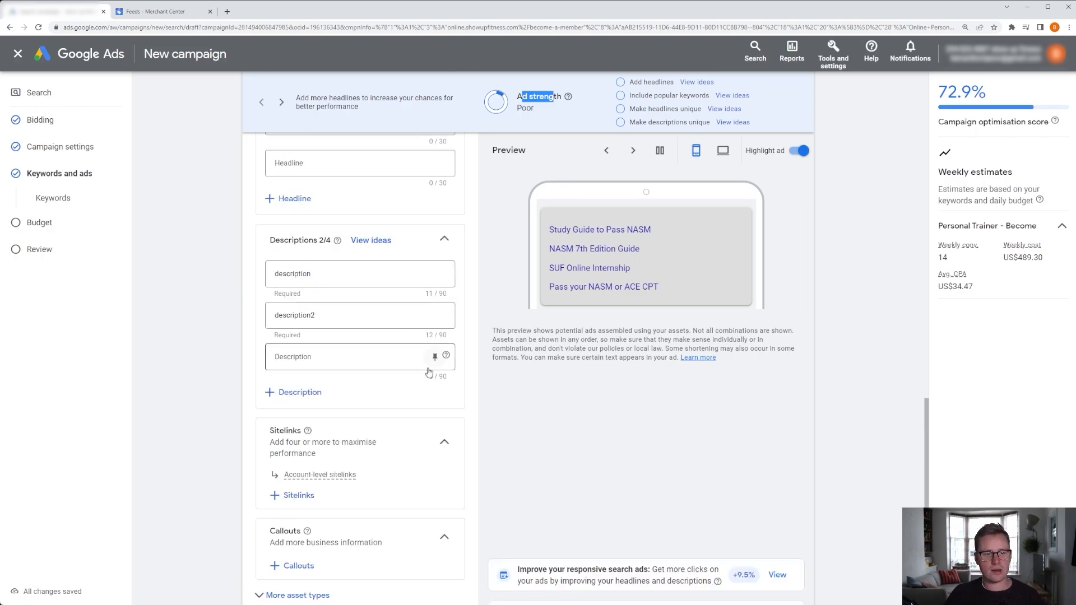
scroll(440, 368, "down", 3)
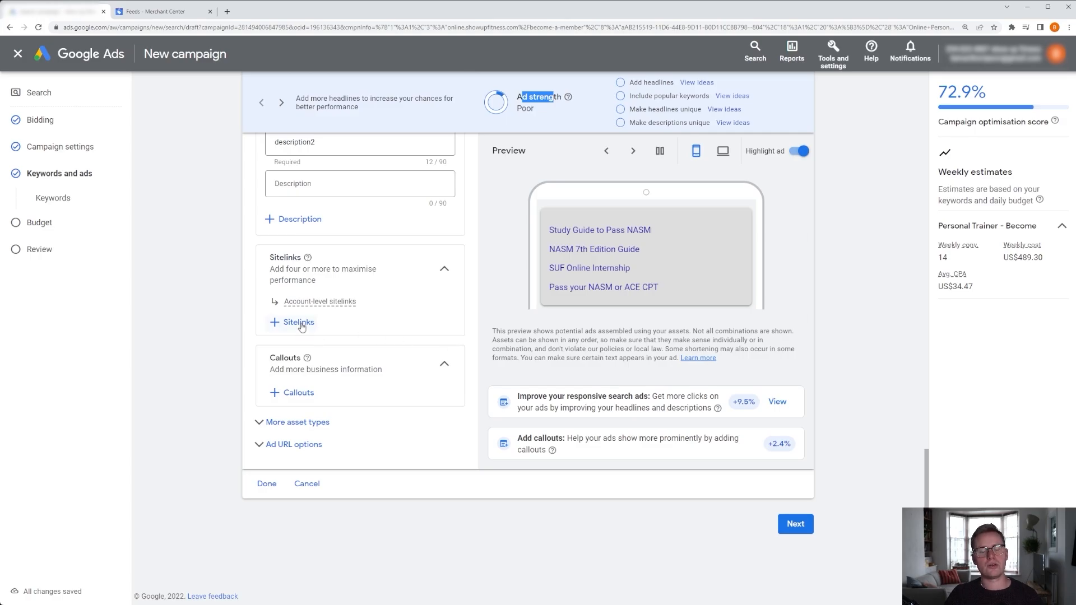
scroll(303, 327, "up", 1)
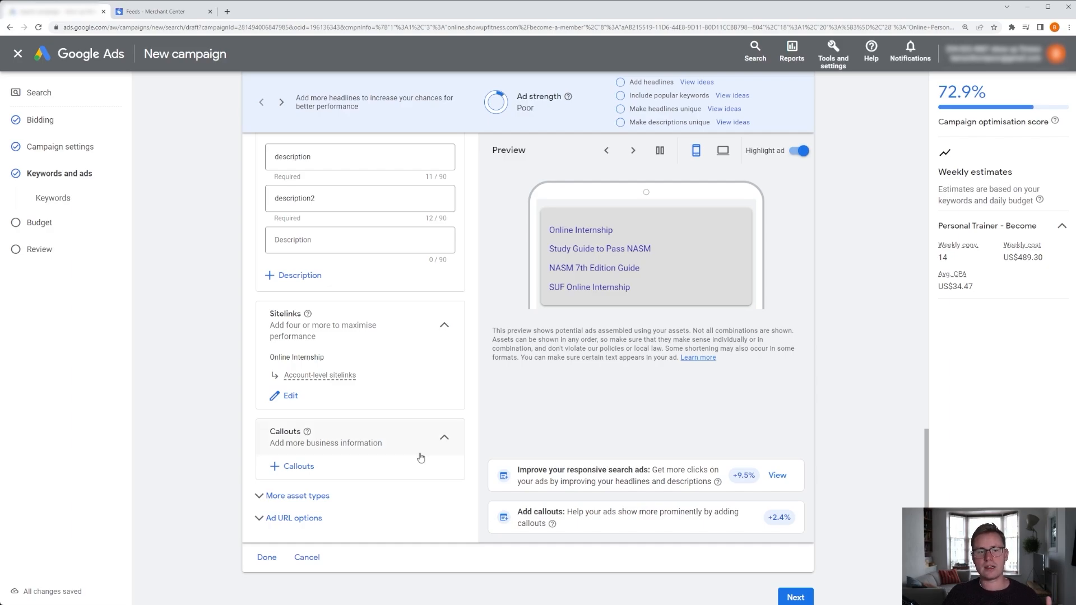
Expand and browse the additional asset types, then collapse them and toggle the ad URL options.
scroll(479, 450, "down", 1)
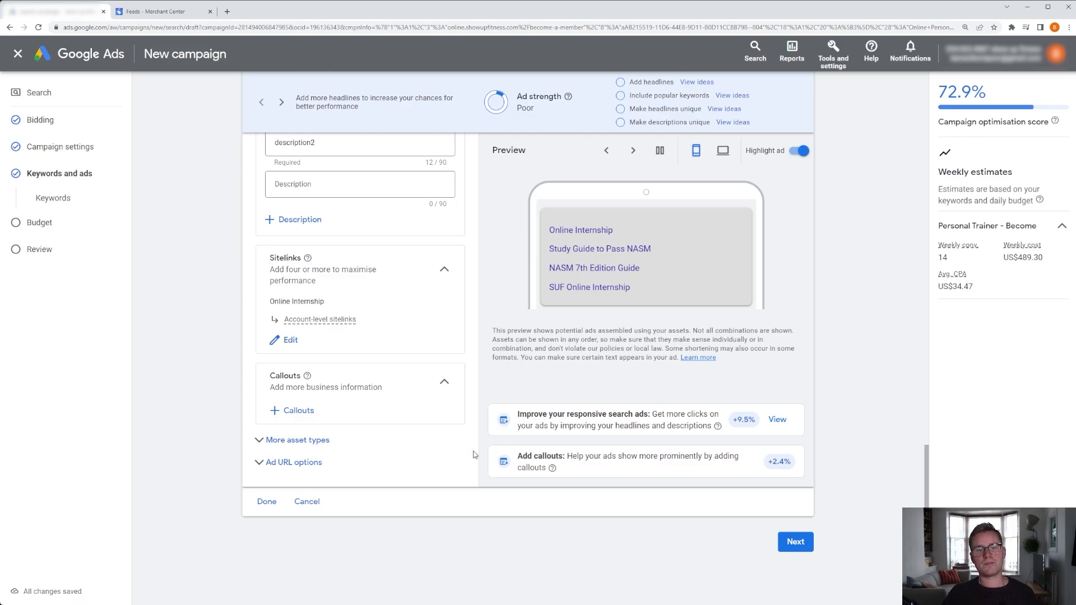
left_click(320, 440)
scroll(416, 435, "down", 3)
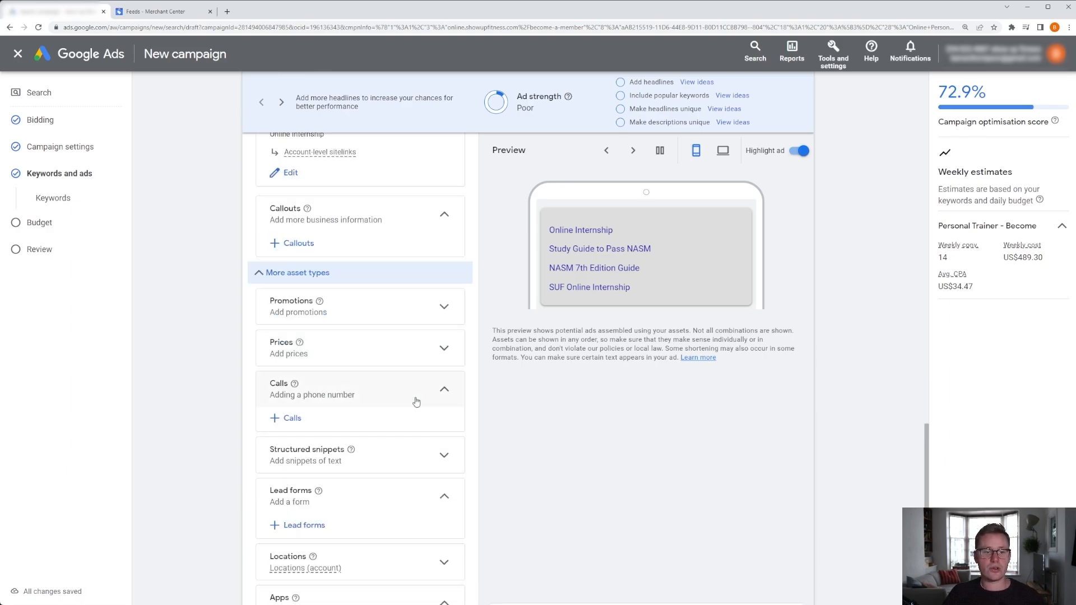
scroll(413, 398, "down", 1)
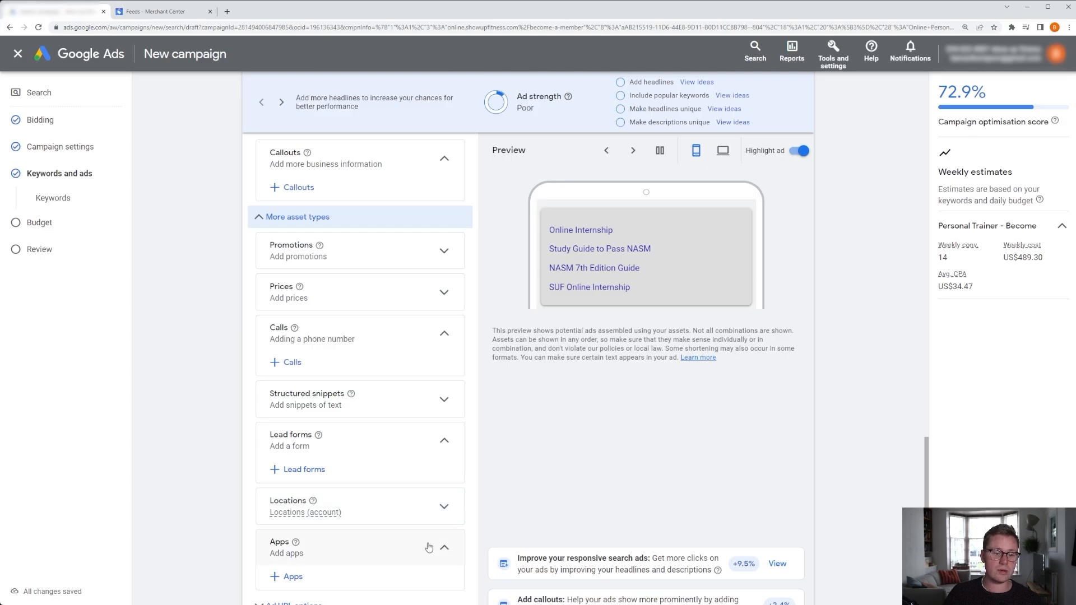
scroll(428, 547, "down", 1)
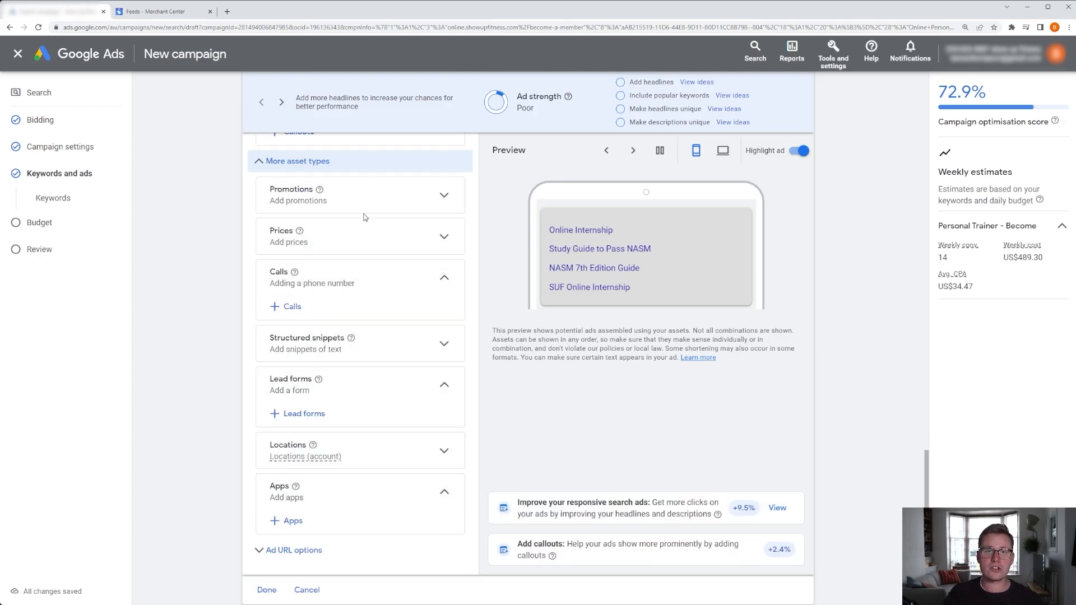
left_click(306, 162)
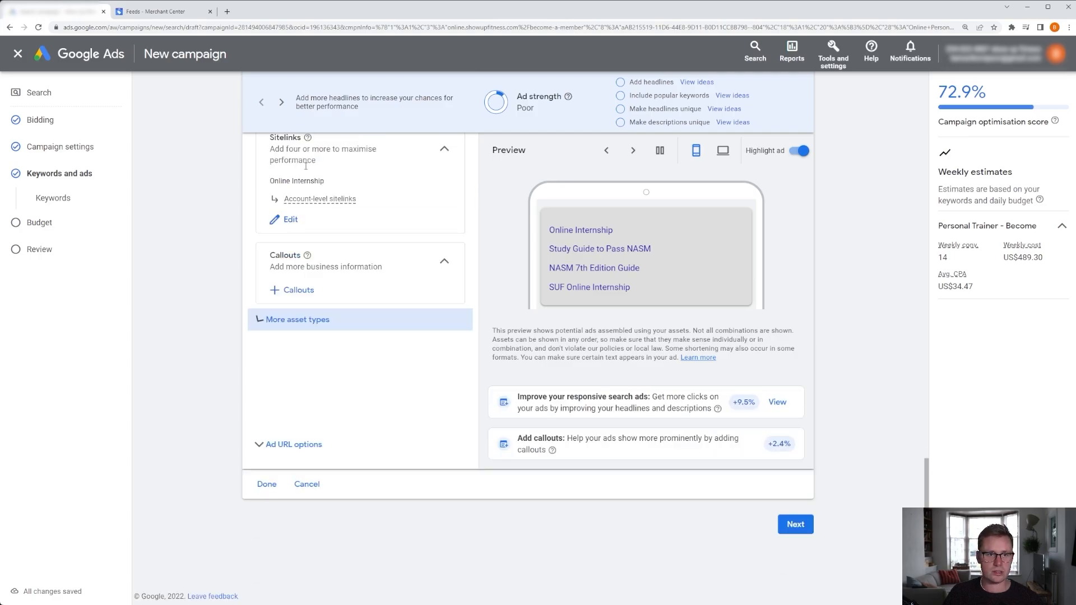
left_click(344, 444)
left_click(345, 444)
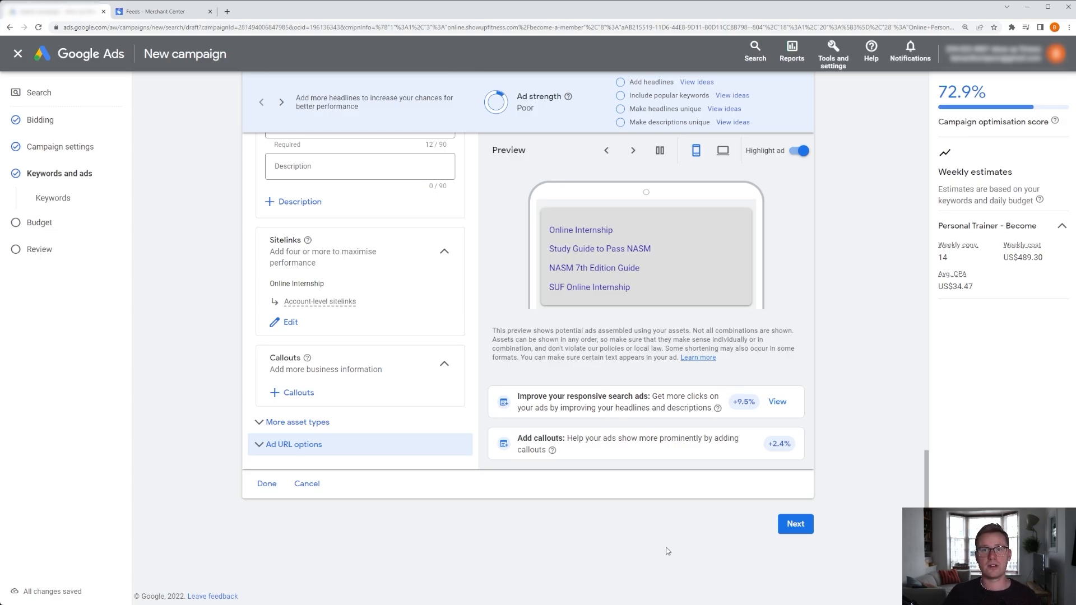
Continue to the budget section and set a custom average daily budget of US$1.00.
left_click(796, 524)
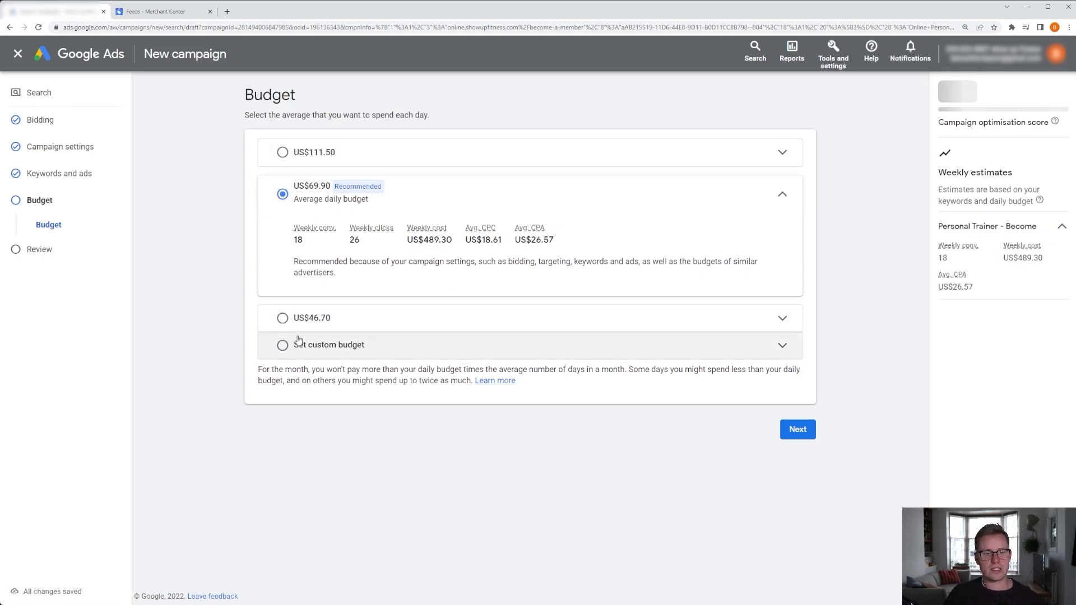
left_click(283, 345)
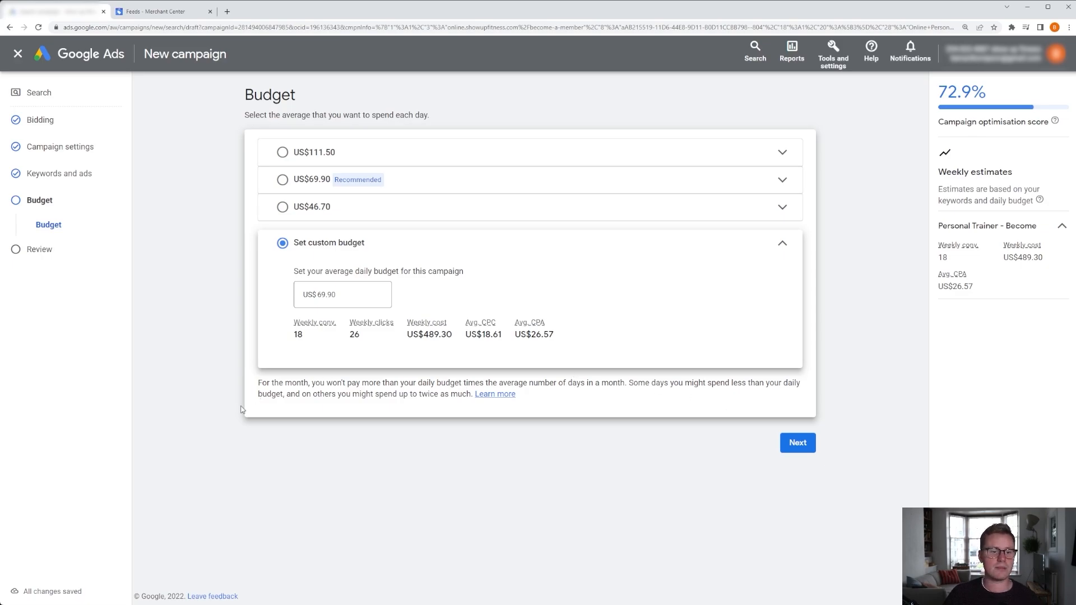
left_click(332, 295)
double_click(332, 295)
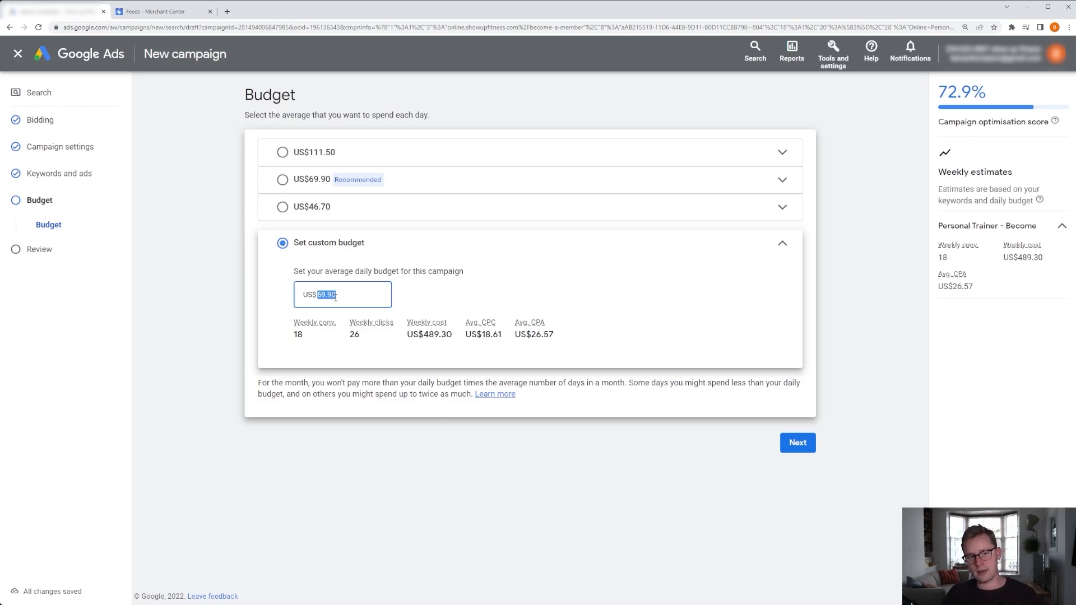
type("10")
left_click(410, 485)
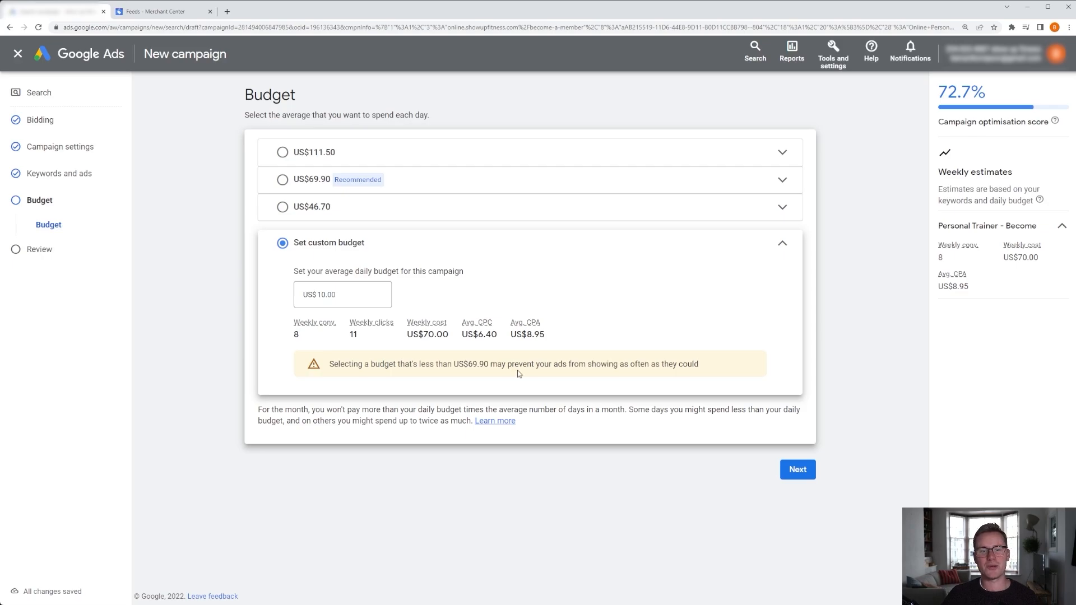
left_click_drag(345, 295, 322, 299)
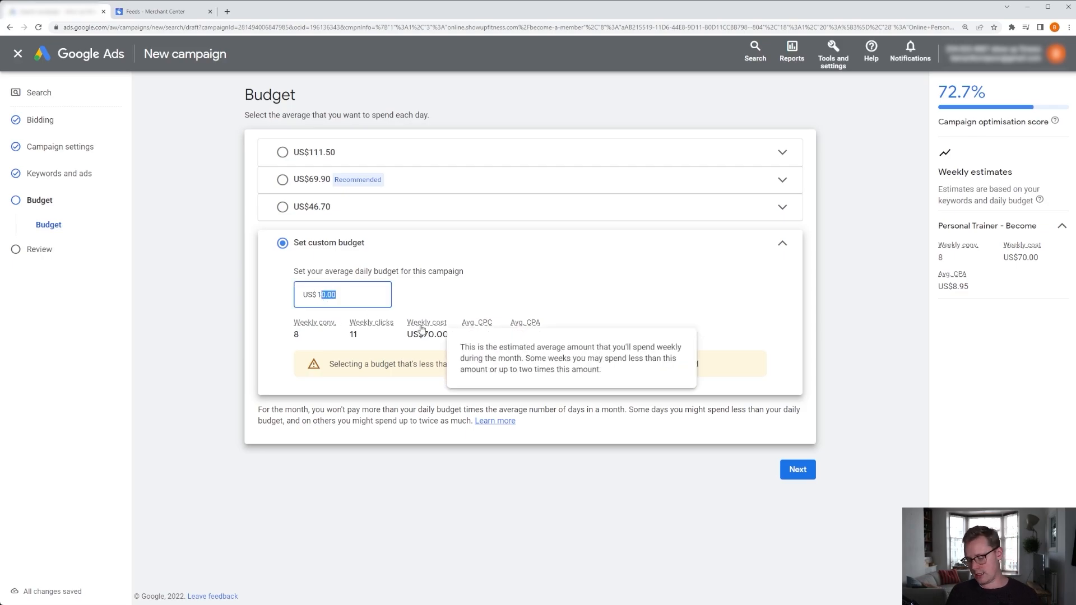
key("BackSpace")
type(".0")
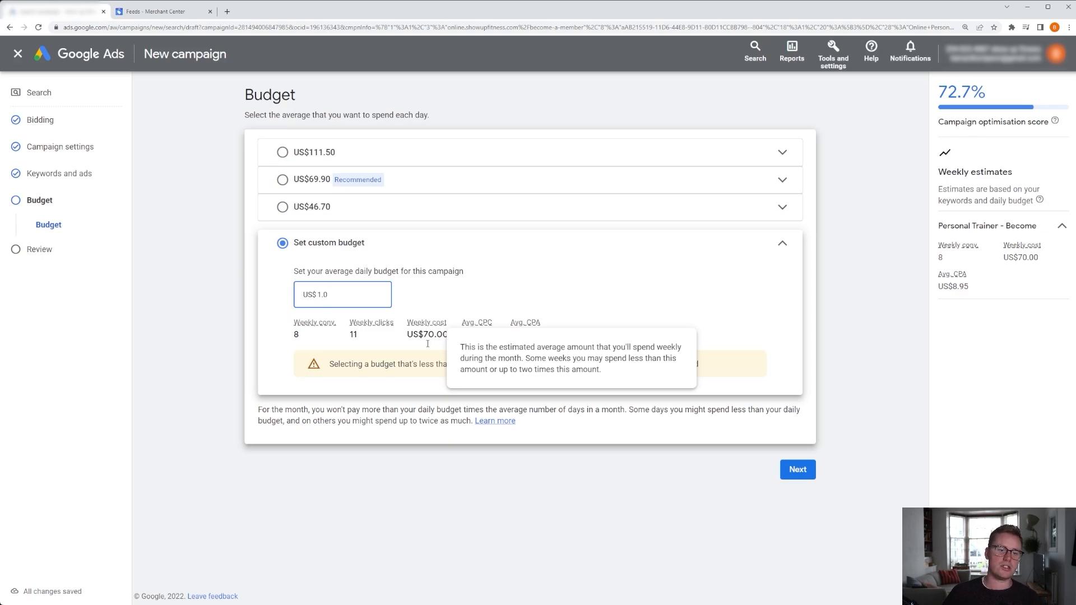
left_click(436, 500)
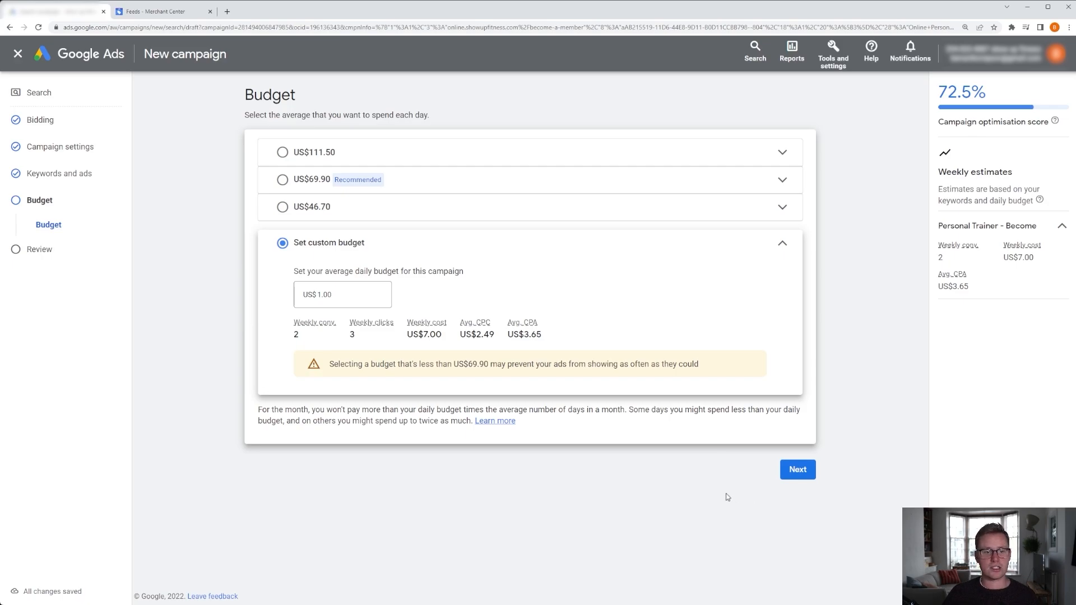
Review the campaign summary, then exit the campaign and save the draft for later.
left_click(793, 474)
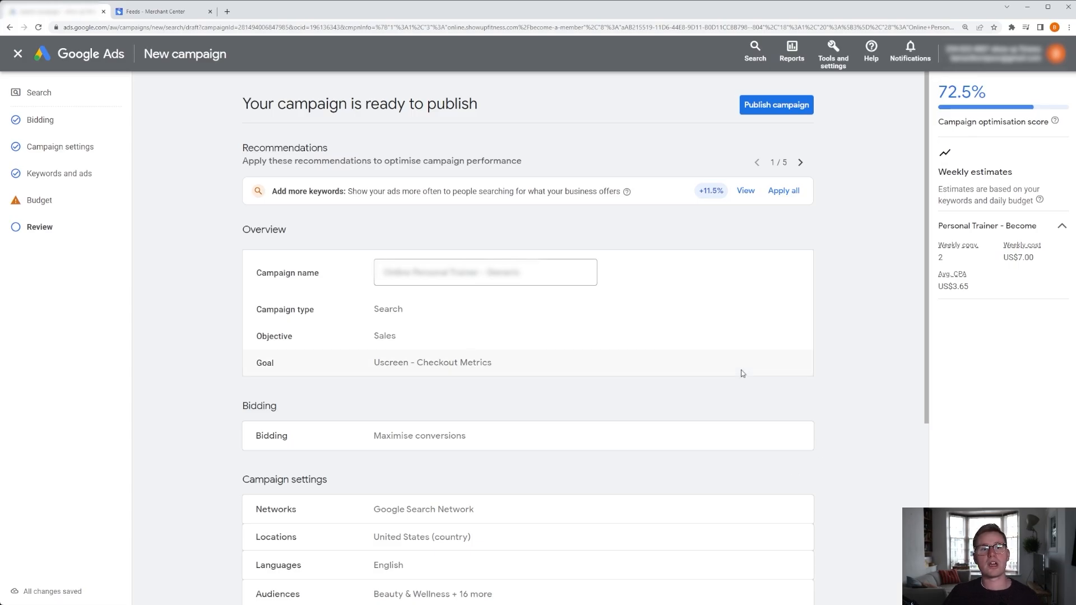
scroll(705, 293, "down", 1)
scroll(705, 294, "down", 1)
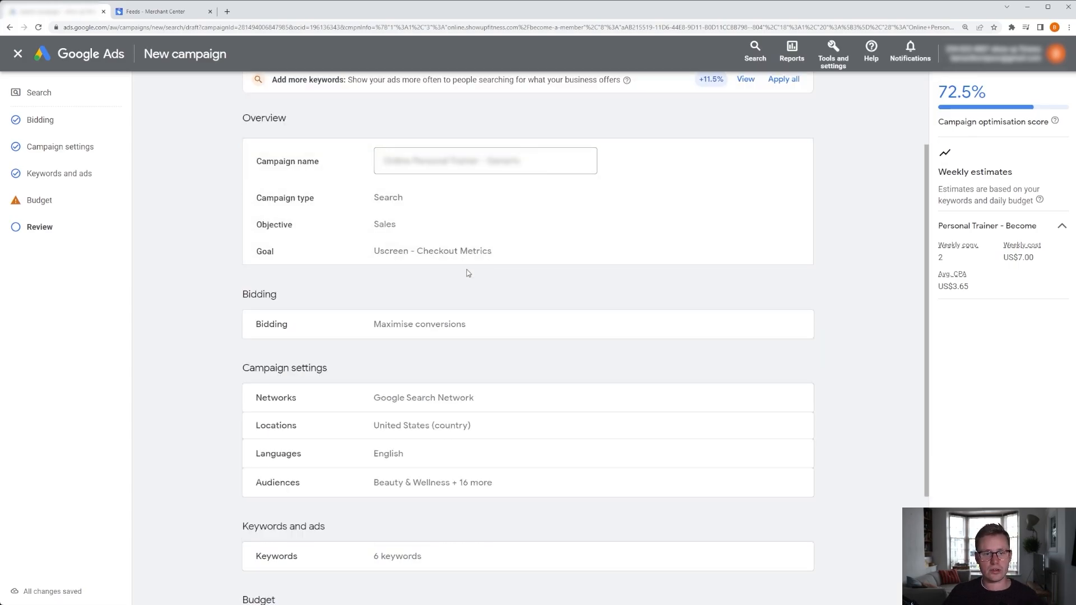
scroll(498, 292, "down", 1)
scroll(503, 296, "down", 1)
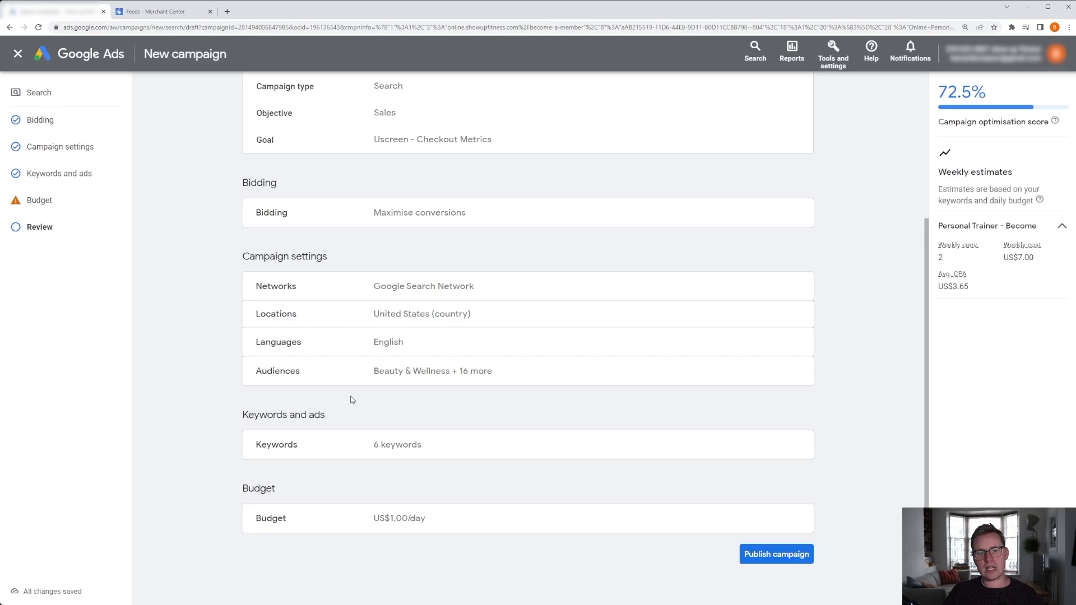
scroll(482, 383, "down", 1)
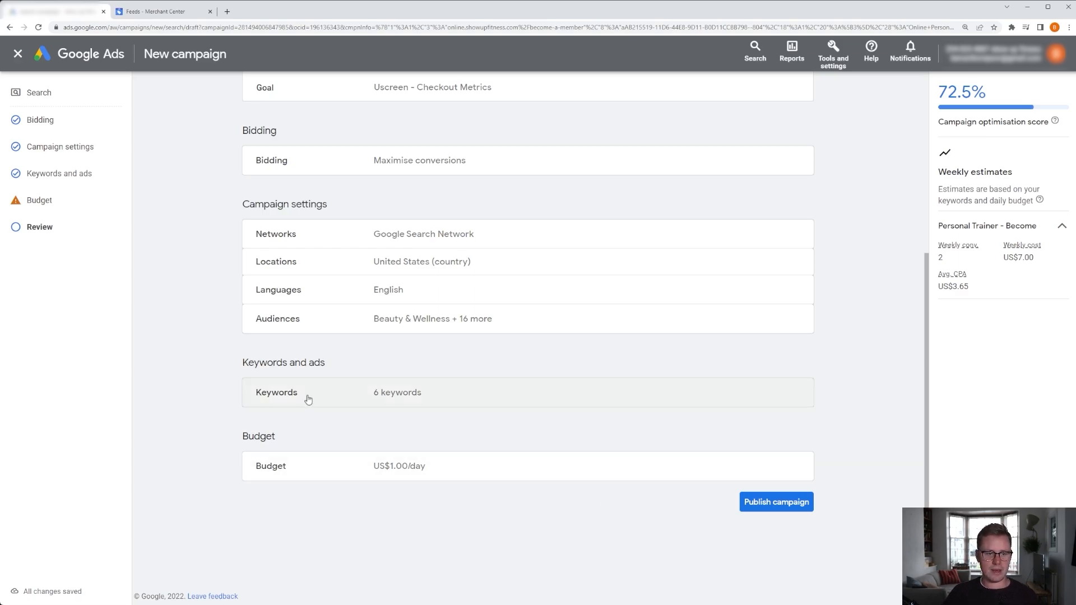
left_click_drag(283, 363, 327, 367)
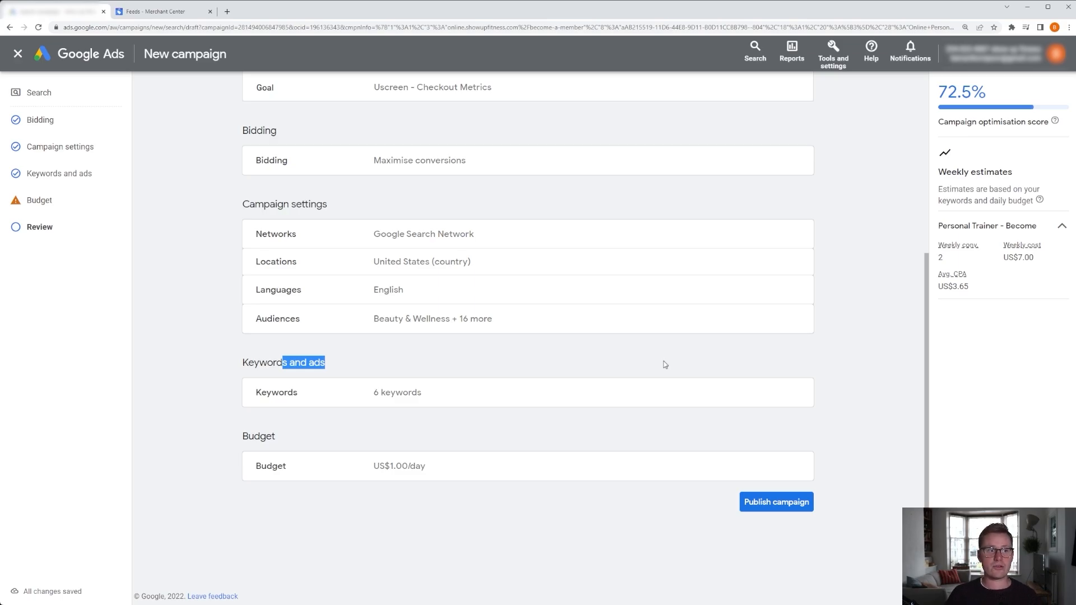
left_click(22, 57)
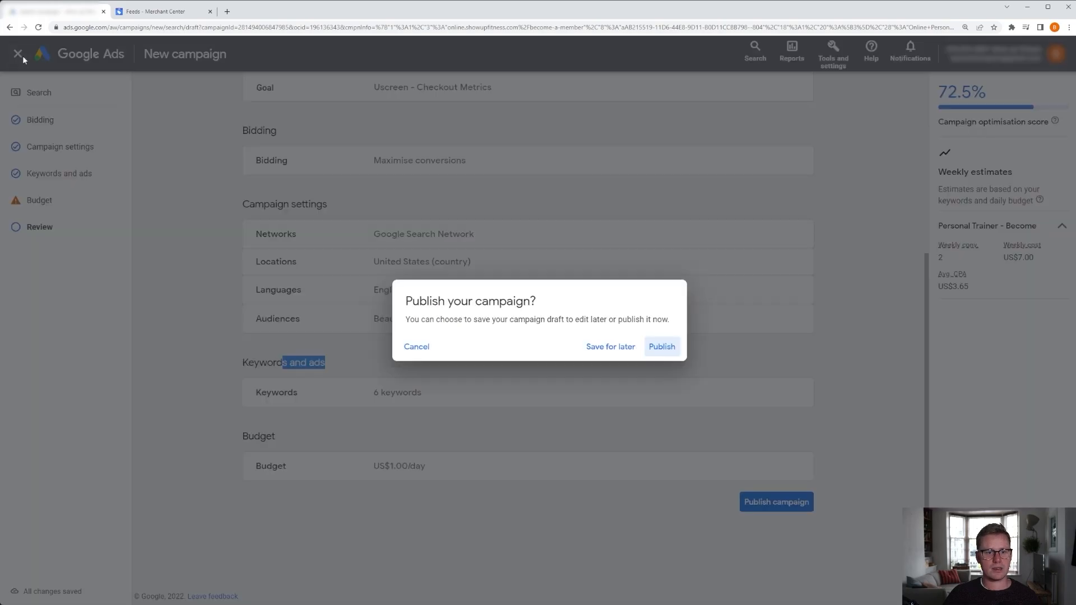
left_click(627, 348)
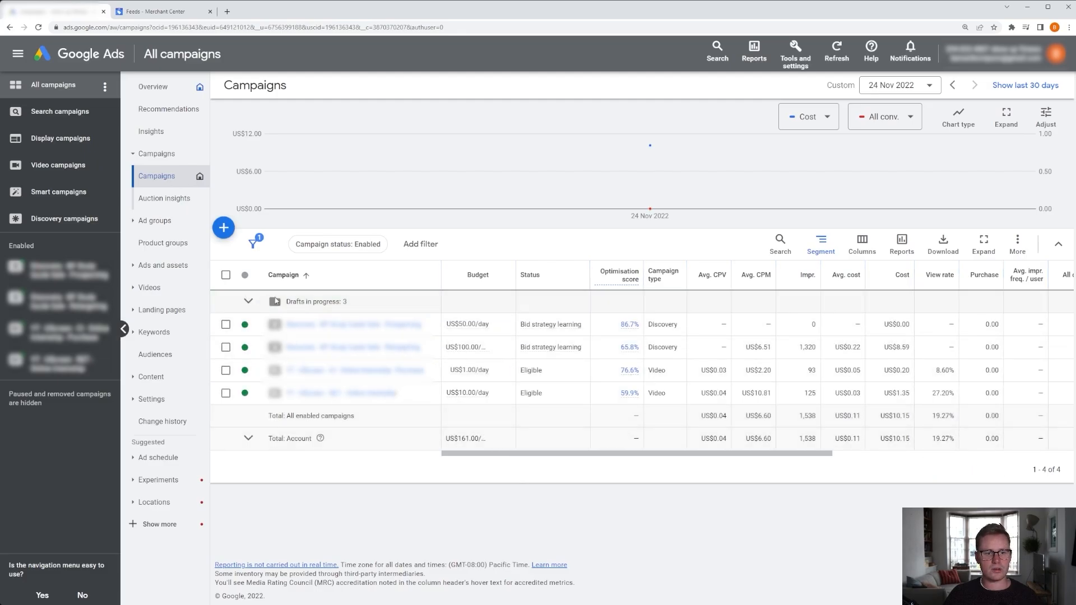
left_click(372, 330)
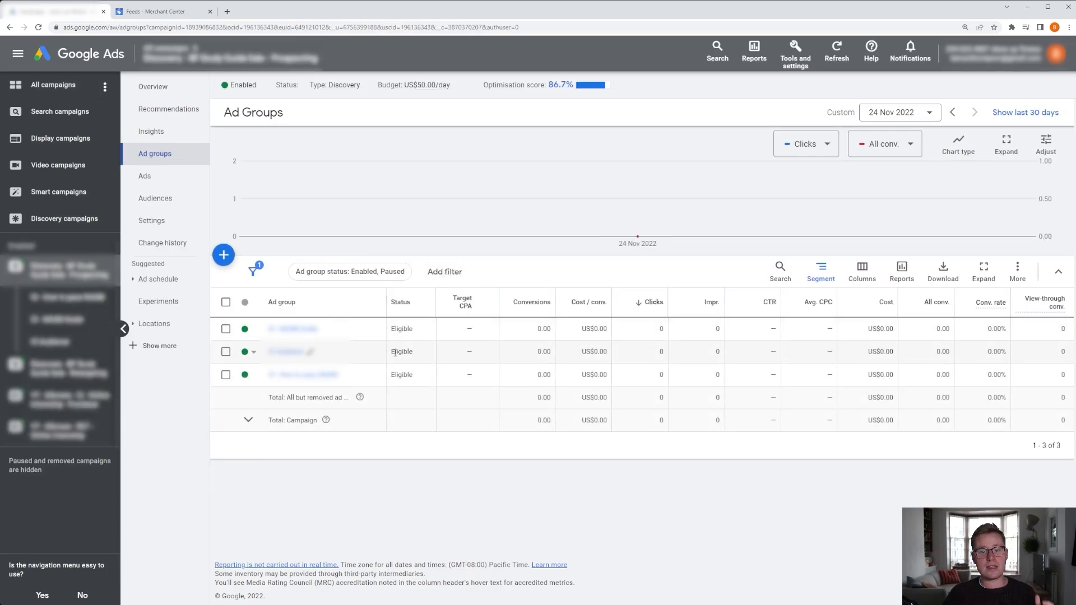
left_click(226, 258)
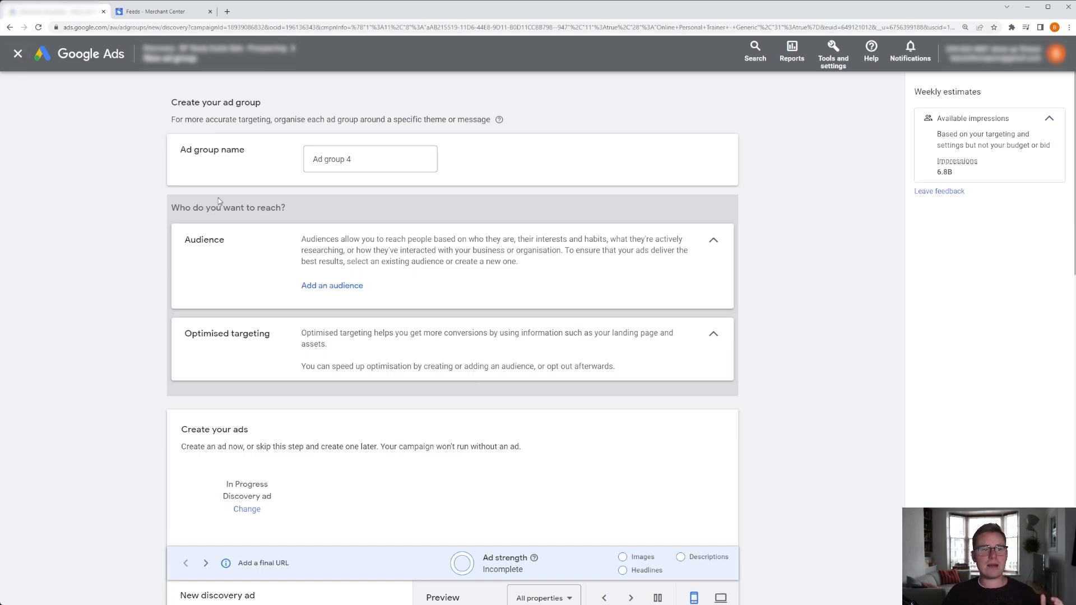
left_click(18, 54)
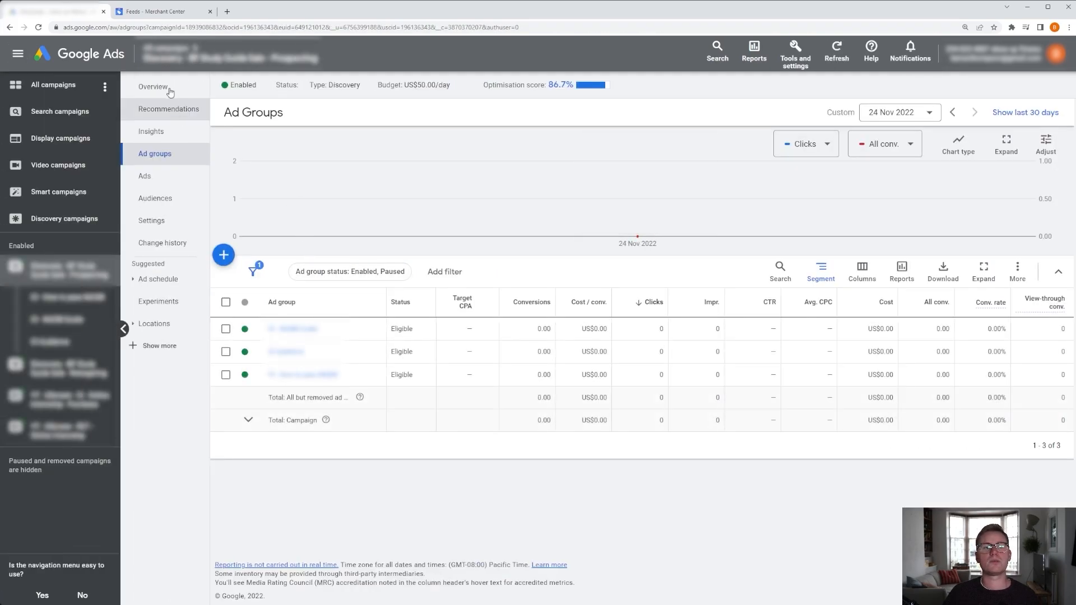
left_click(86, 62)
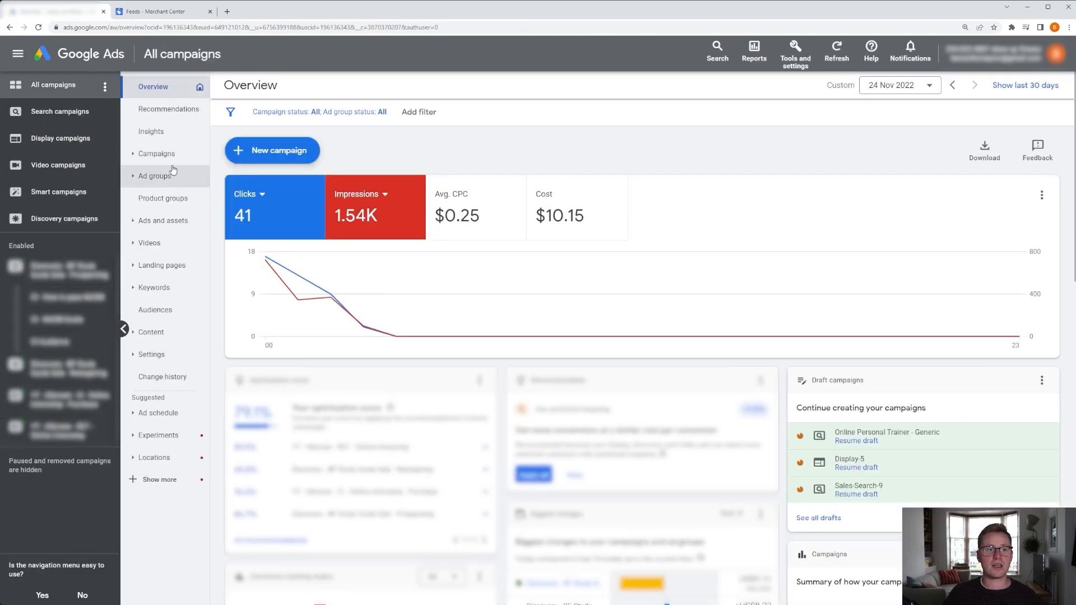
left_click(156, 153)
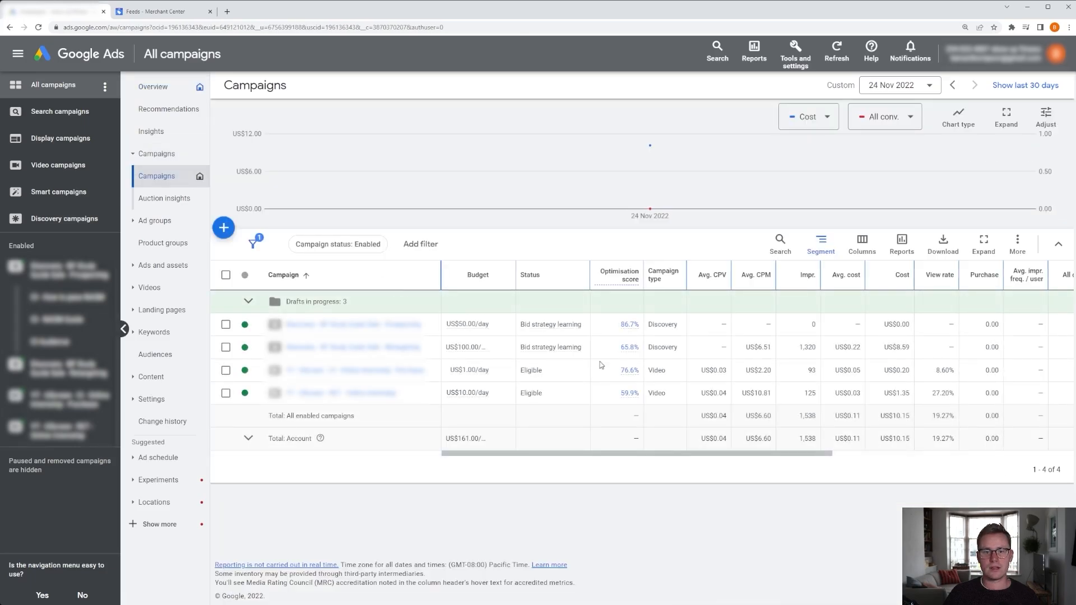